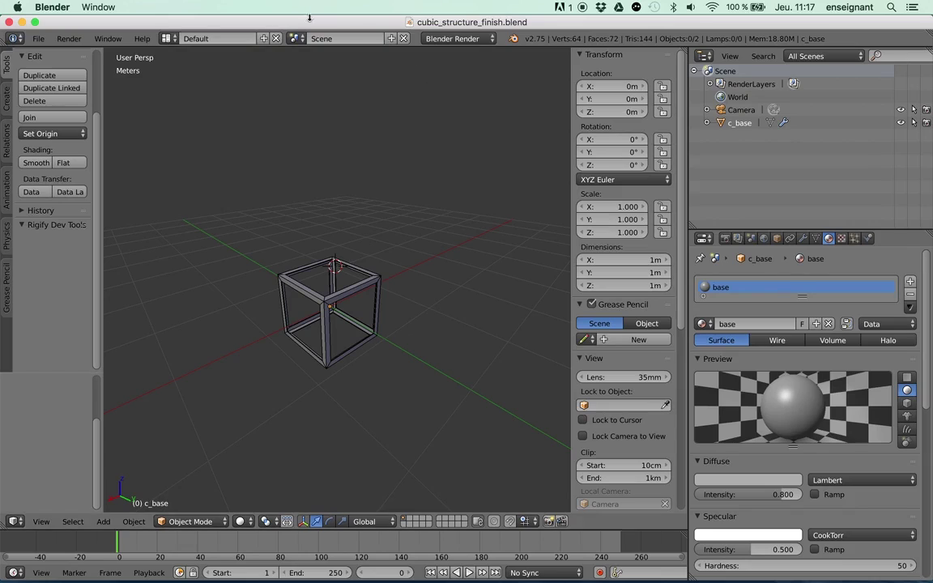
Switch to Finder, preview the reference image ex_3.jpg in the cubic_structure folder, and return to Blender.
{"action": "middle_click_drag", "start_coordinate": [364, 182], "coordinate": [398, 198]}
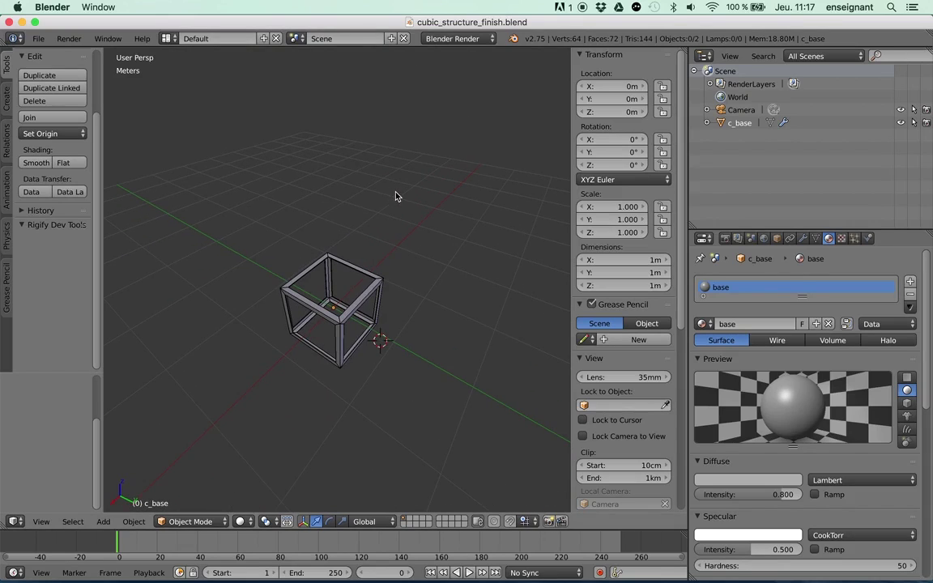
{"action": "key", "text": "super+Tab"}
{"action": "key", "text": "super+Tab"}
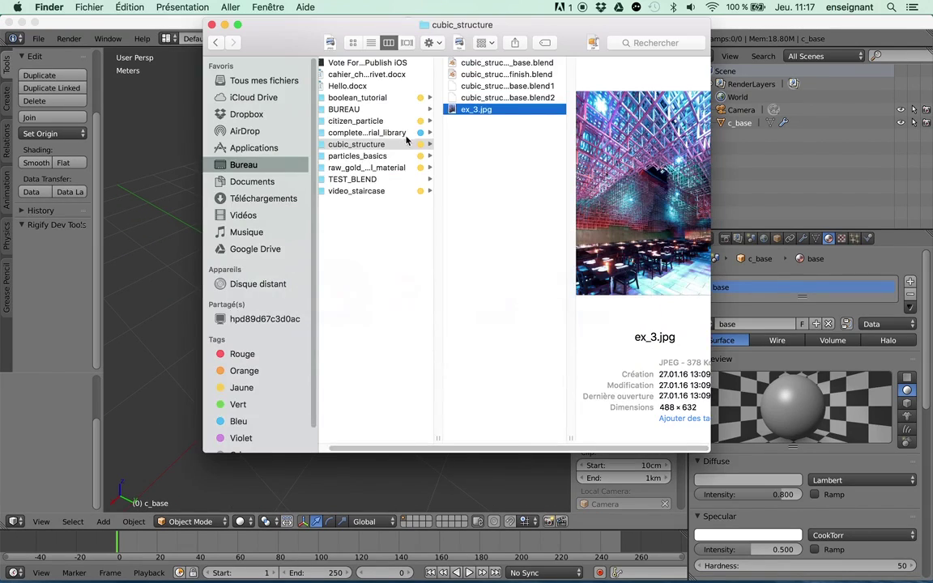
{"action": "key", "text": "space"}
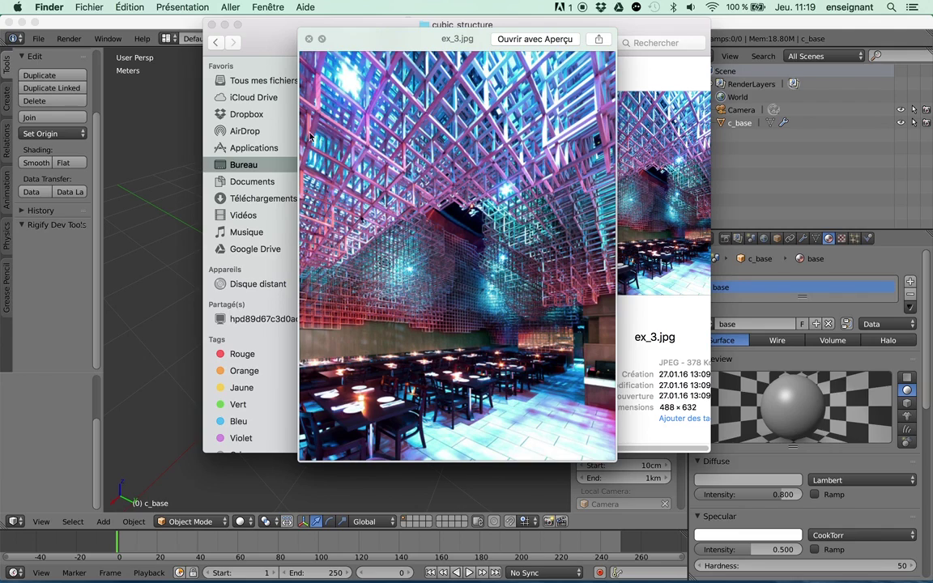
{"action": "left_click", "coordinate": [310, 39]}
{"action": "left_click", "coordinate": [139, 125]}
{"action": "middle_click_drag", "start_coordinate": [461, 290], "coordinate": [458, 278]}
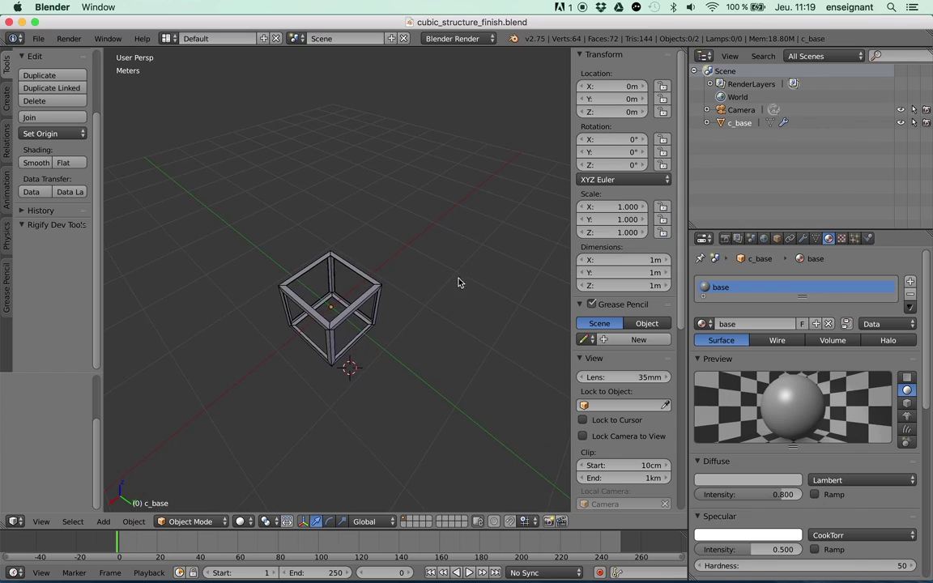
Select the cube frame c_base and add an Array modifier to it.
{"action": "right_click", "coordinate": [356, 278]}
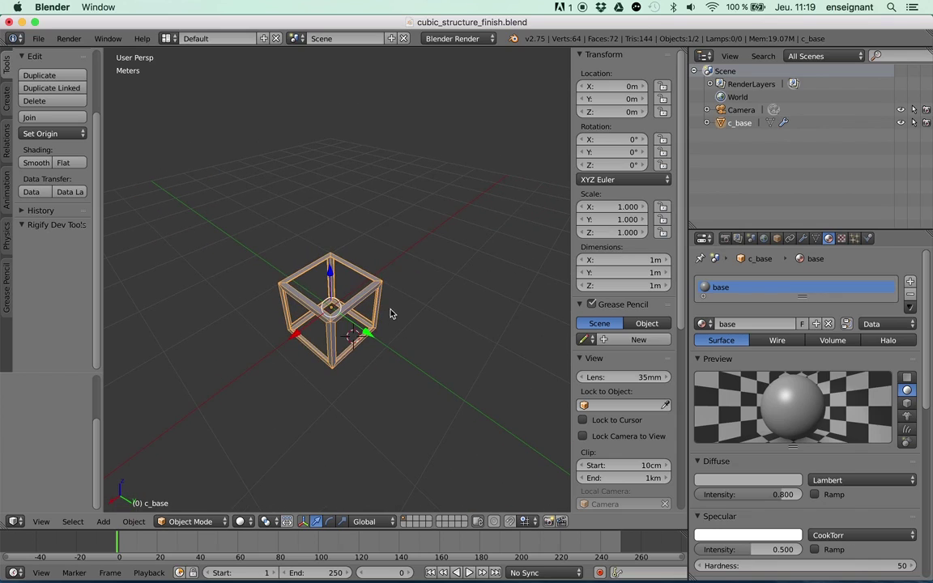
{"action": "middle_click_drag", "start_coordinate": [389, 313], "coordinate": [406, 277]}
{"action": "key", "text": "a"}
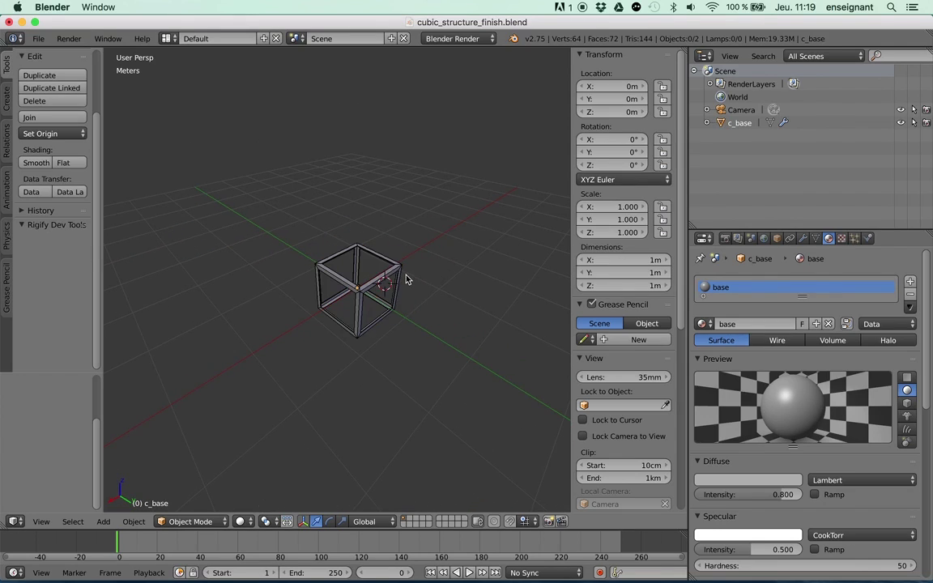
{"action": "right_click", "coordinate": [354, 252]}
{"action": "middle_click_drag", "start_coordinate": [354, 253], "coordinate": [421, 287]}
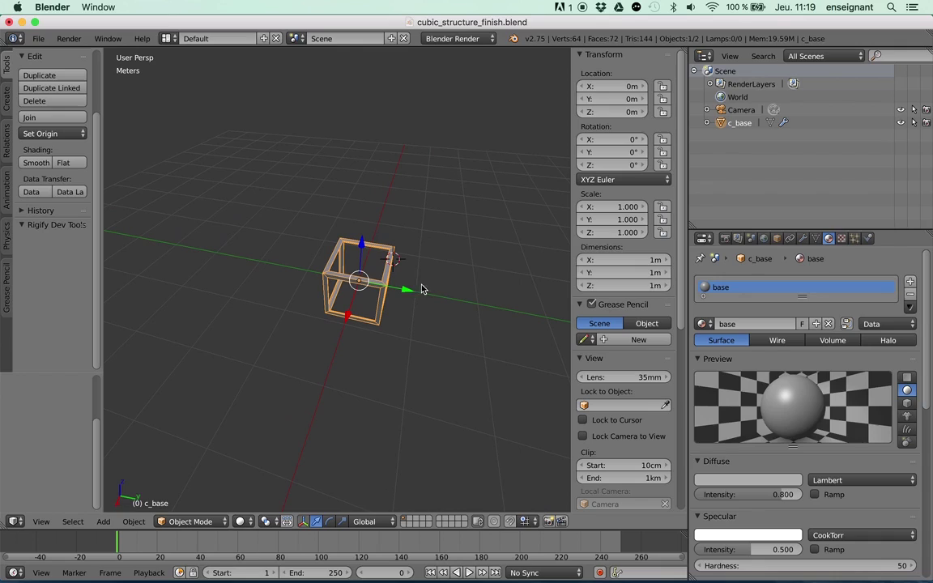
{"action": "left_click", "coordinate": [802, 238]}
{"action": "left_click", "coordinate": [810, 282]}
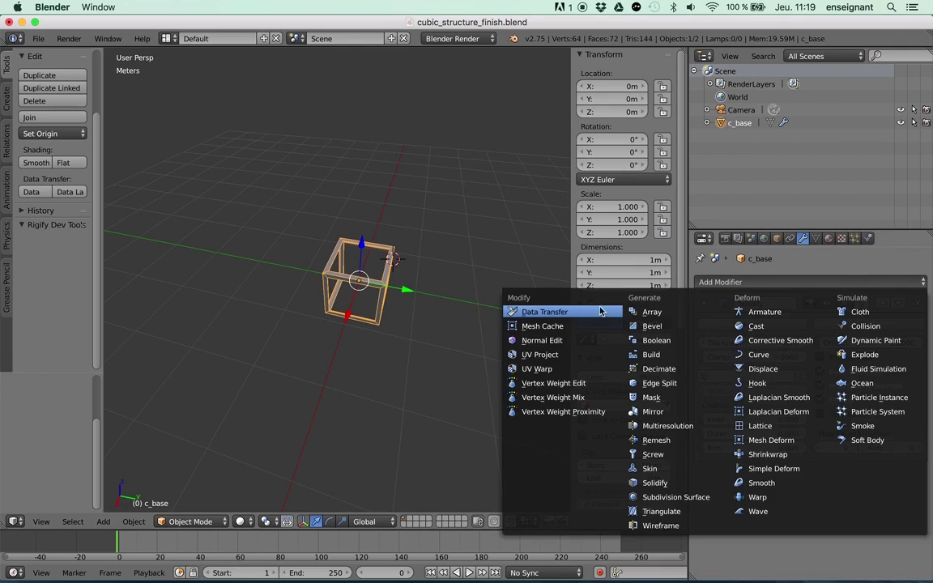
{"action": "left_click", "coordinate": [647, 312]}
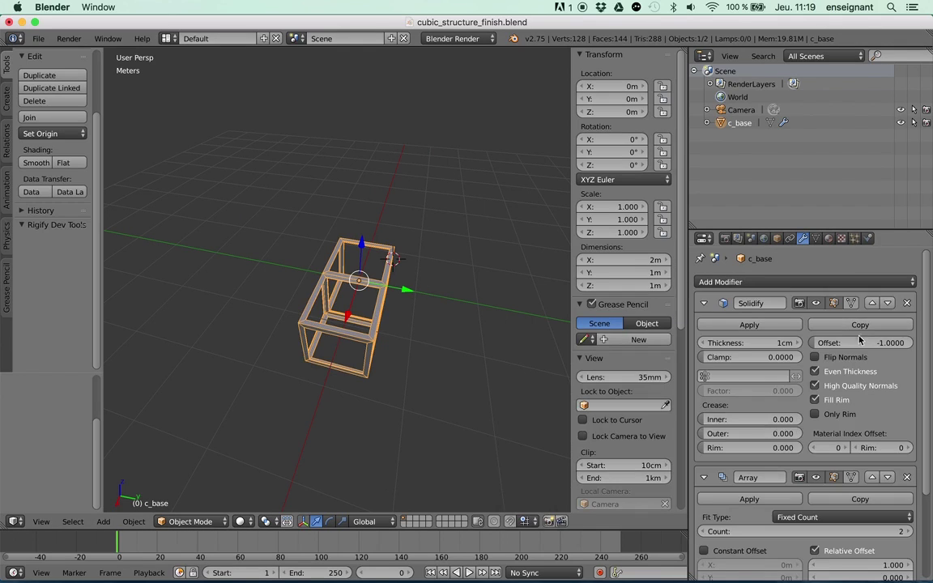
Collapse the Solidify modifier's settings and set the Array modifier's count to 7.
{"action": "left_click", "coordinate": [703, 303]}
{"action": "left_click", "coordinate": [920, 382]}
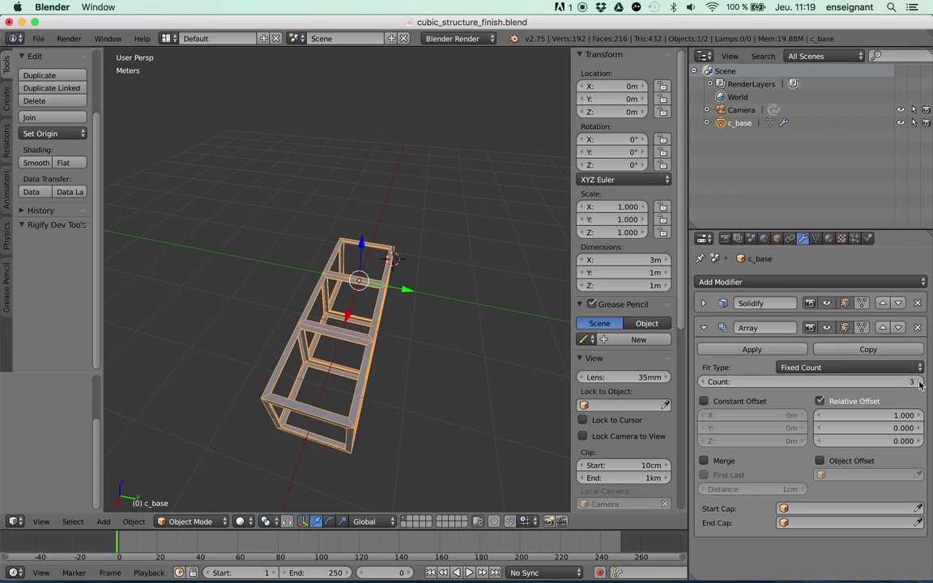
{"action": "left_click", "coordinate": [919, 383]}
{"action": "left_click", "coordinate": [919, 382]}
{"action": "left_click", "coordinate": [920, 382]}
{"action": "left_click", "coordinate": [919, 382]}
{"action": "scroll", "coordinate": [400, 277], "scroll_direction": "down", "scroll_amount": 5}
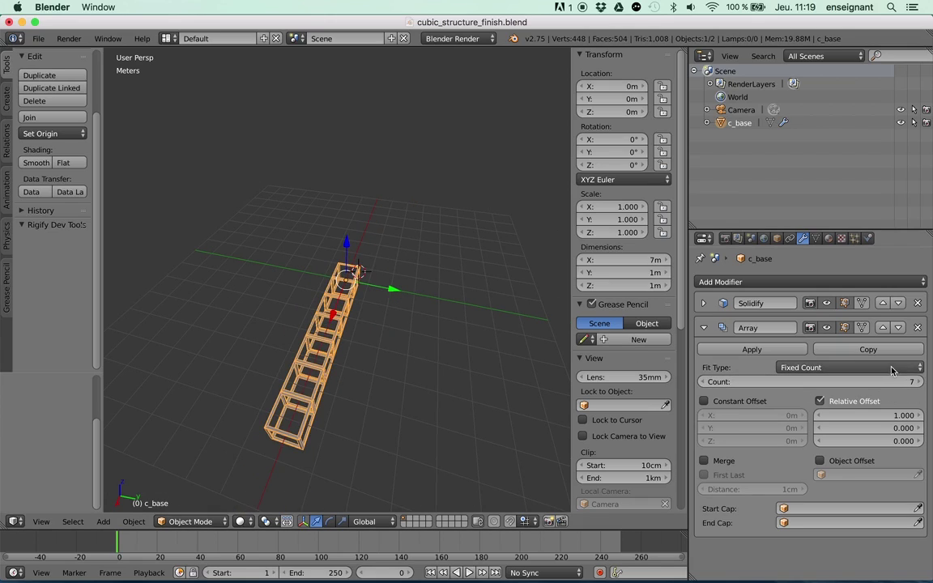
Add a second Array modifier to c_base with a relative offset of 0 in X and 1 in Y.
{"action": "left_click", "coordinate": [810, 282]}
{"action": "left_click", "coordinate": [628, 312]}
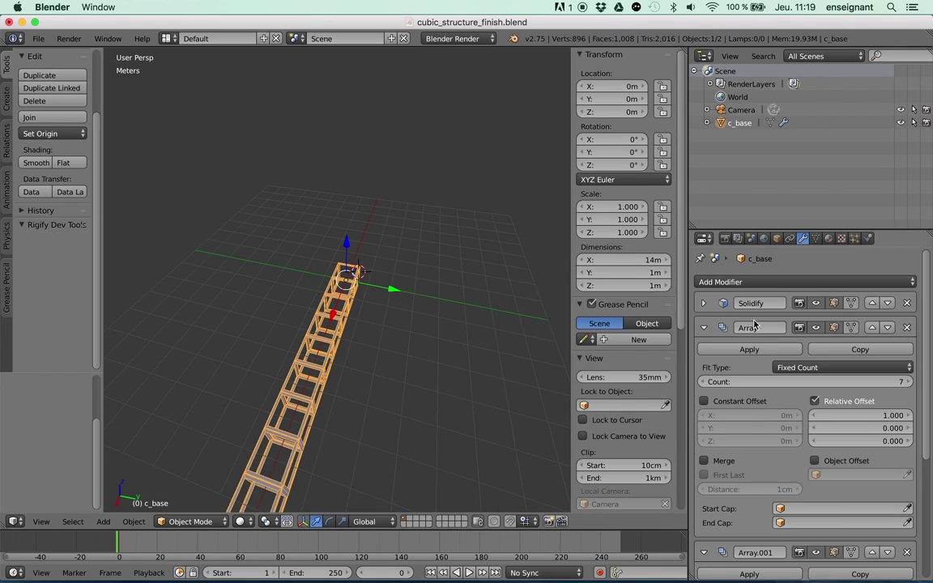
{"action": "scroll", "coordinate": [777, 384], "scroll_direction": "down", "scroll_amount": 6}
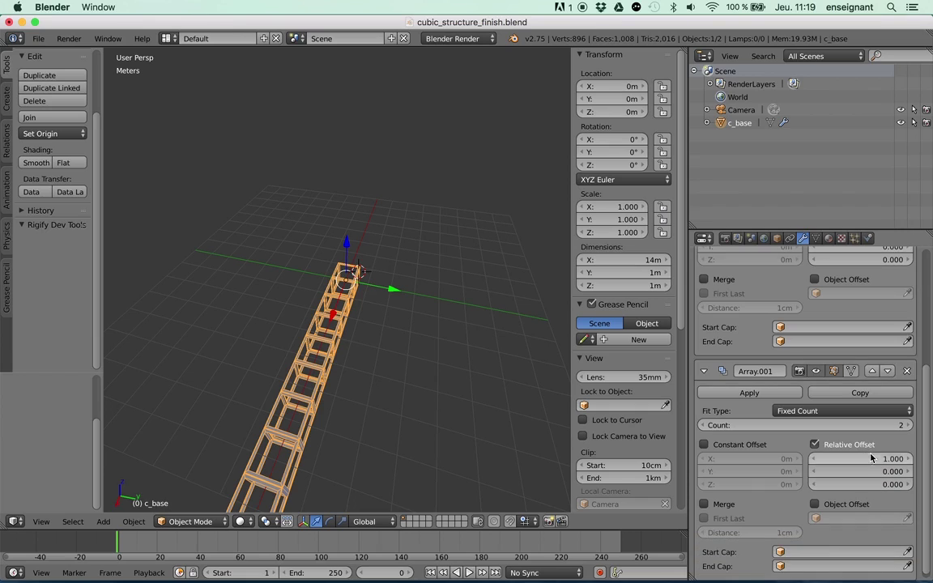
{"action": "left_click", "coordinate": [870, 459]}
{"action": "type", "text": "0"}
{"action": "key", "text": "Tab"}
{"action": "type", "text": "1"}
{"action": "key", "text": "Return"}
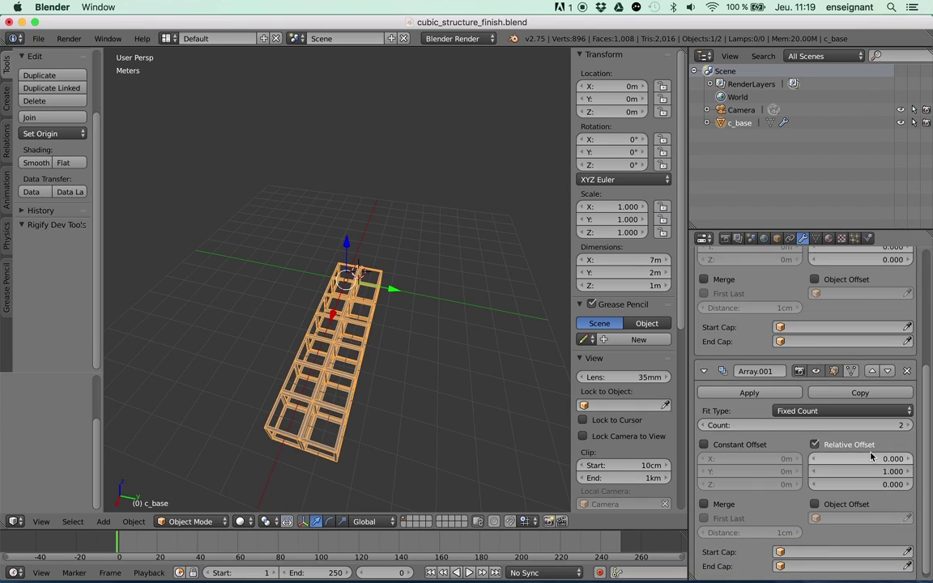
Set the second Array modifier's count to 6 to form a grid of cube frames.
{"action": "left_click", "coordinate": [907, 425]}
{"action": "left_click", "coordinate": [907, 425]}
{"action": "left_click", "coordinate": [907, 425]}
{"action": "left_click", "coordinate": [907, 425]}
{"action": "middle_click_drag", "start_coordinate": [348, 332], "coordinate": [380, 341]}
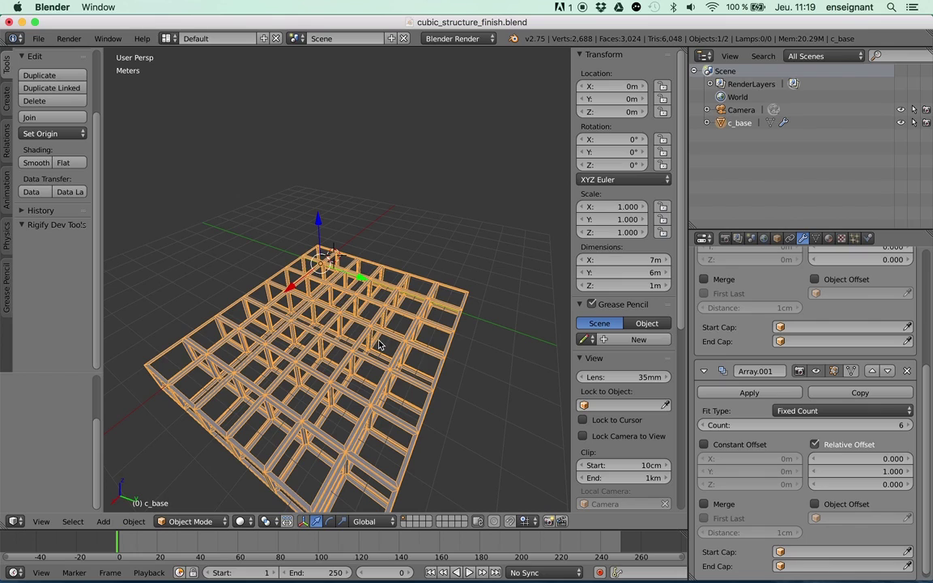
{"action": "middle_click_drag", "start_coordinate": [344, 309], "coordinate": [349, 260]}
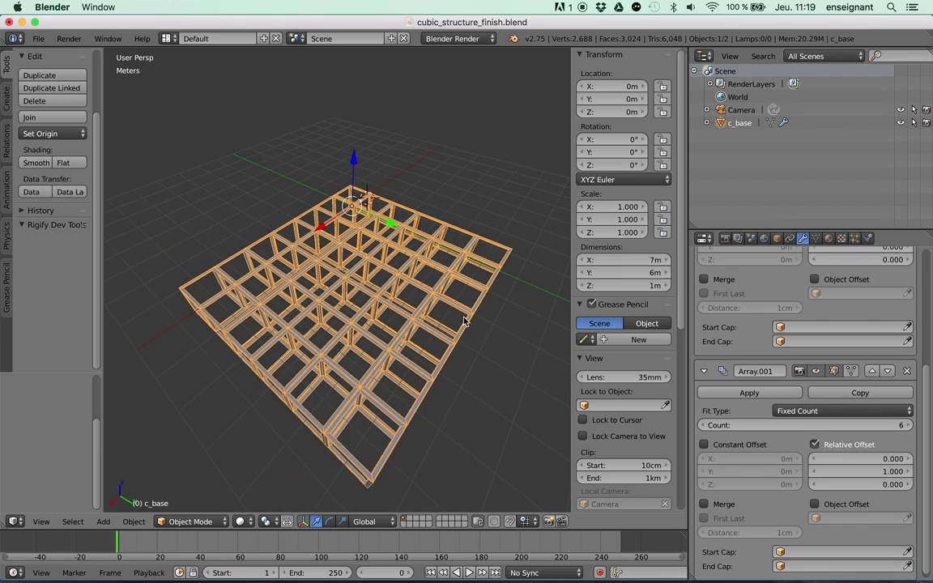
Remove both Array modifiers from c_base, keeping only Solidify.
{"action": "scroll", "coordinate": [716, 312], "scroll_direction": "up", "scroll_amount": 6}
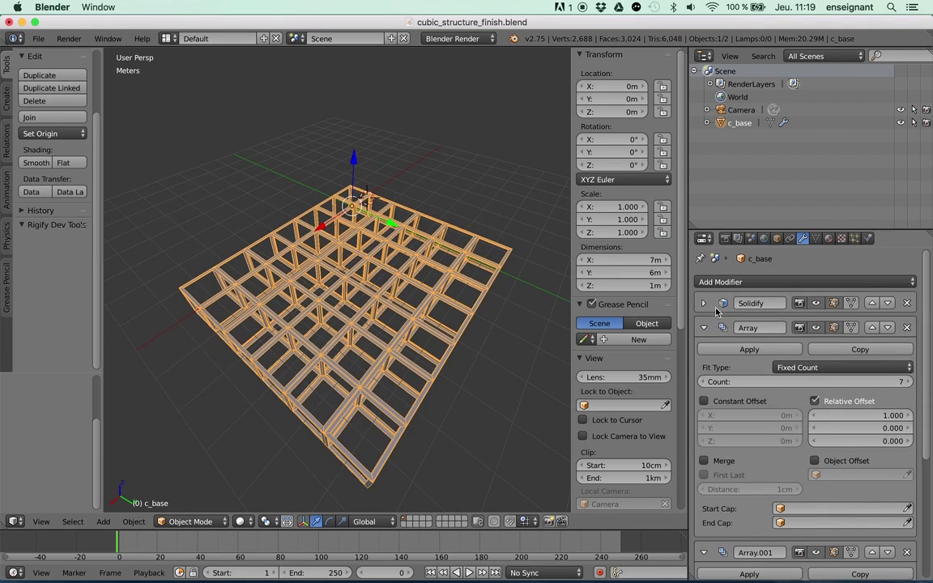
{"action": "left_click", "coordinate": [703, 327]}
{"action": "left_click", "coordinate": [703, 352]}
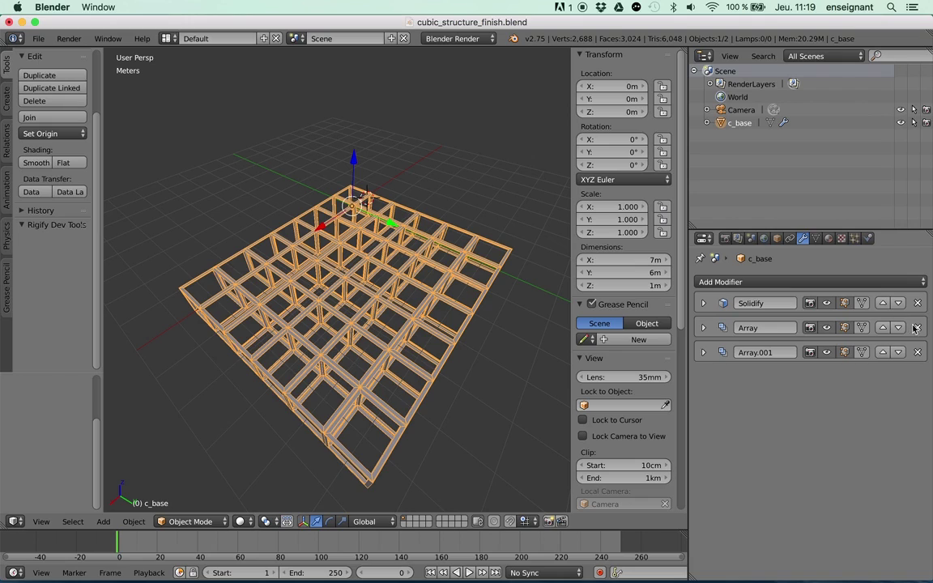
{"action": "left_click", "coordinate": [916, 327]}
{"action": "left_click", "coordinate": [917, 327]}
Switch the viewport to the orthographic top view and hide the properties sidebar.
{"action": "middle_click_drag", "start_coordinate": [486, 292], "coordinate": [253, 249]}
{"action": "key", "text": "KP_7"}
{"action": "key", "text": "KP_5"}
{"action": "key", "text": "n"}
{"action": "scroll", "coordinate": [460, 239], "scroll_direction": "up", "scroll_amount": 2}
{"action": "middle_click_drag", "start_coordinate": [466, 234], "coordinate": [402, 265], "text": "shift"}
{"action": "scroll", "coordinate": [363, 254], "scroll_direction": "down", "scroll_amount": 1}
{"action": "scroll", "coordinate": [354, 269], "scroll_direction": "right", "scroll_amount": 2}
{"action": "scroll", "coordinate": [380, 273], "scroll_direction": "up", "scroll_amount": 1}
Add a plane mesh and clear its location so it is centred on the world origin.
{"action": "key", "text": "shift+a"}
{"action": "left_click", "coordinate": [448, 261]}
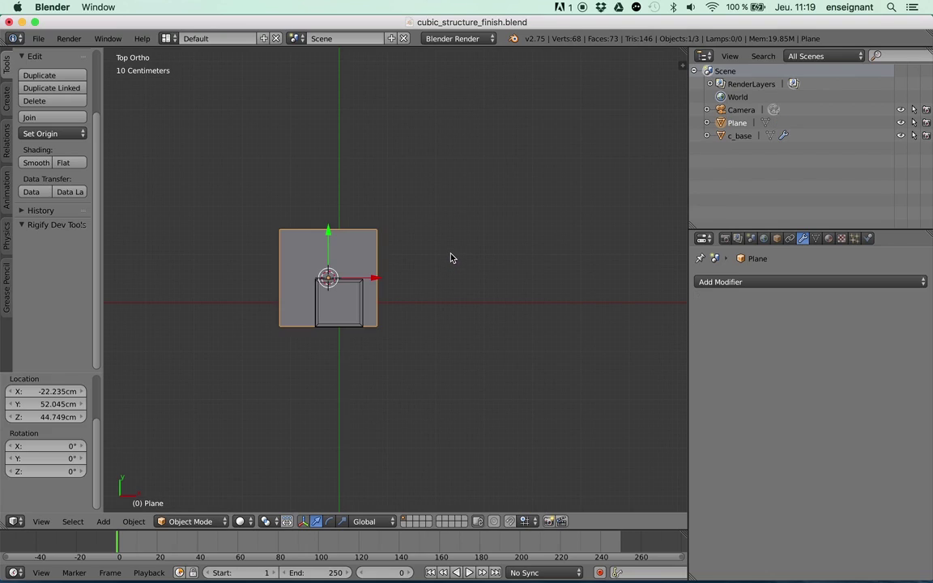
{"action": "key", "text": "alt+g"}
{"action": "scroll", "coordinate": [442, 273], "scroll_direction": "up", "scroll_amount": 3}
{"action": "middle_click_drag", "start_coordinate": [408, 279], "coordinate": [473, 227], "text": "shift"}
Show the properties sidebar and compare the dimensions of c_base with those of the plane.
{"action": "right_click", "coordinate": [396, 274]}
{"action": "key", "text": "n"}
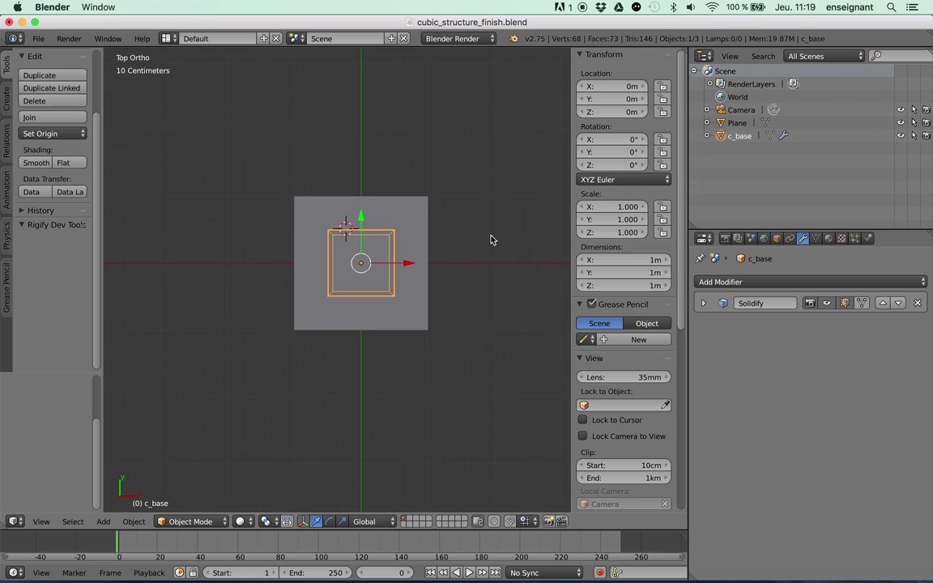
{"action": "middle_click_drag", "start_coordinate": [378, 289], "coordinate": [411, 329], "text": "shift"}
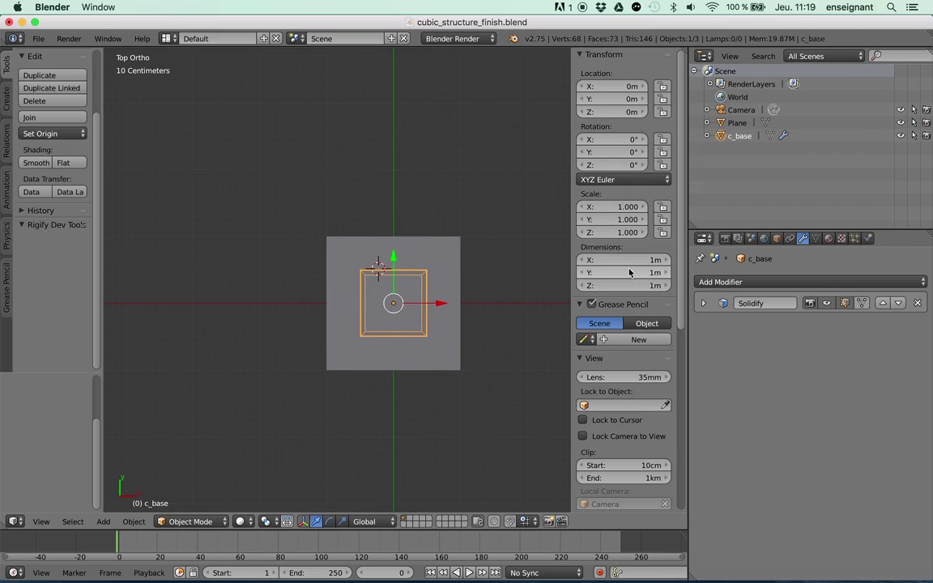
{"action": "middle_click_drag", "start_coordinate": [426, 269], "coordinate": [407, 268], "text": "shift"}
{"action": "right_click", "coordinate": [409, 269]}
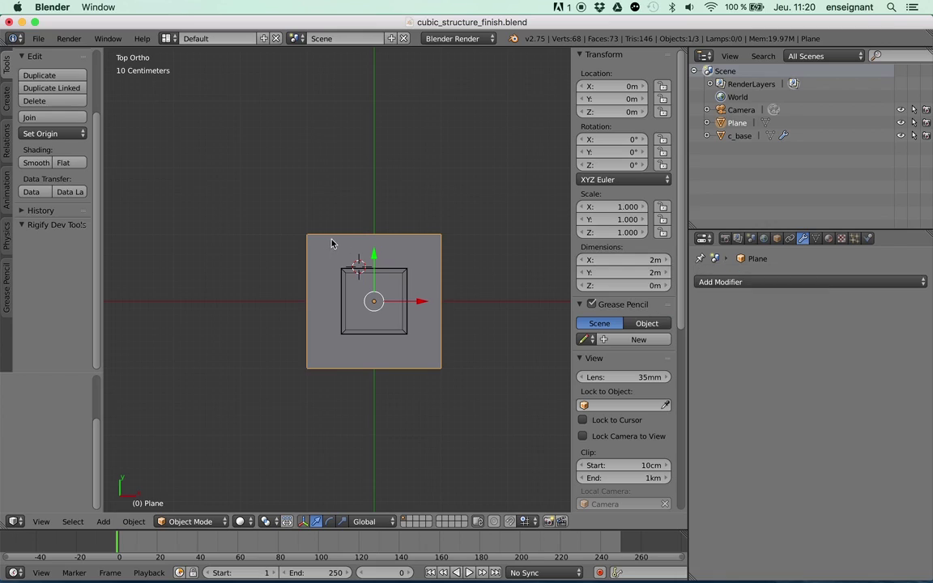
Enter Edit Mode on the plane and subdivide it once into four equal faces.
{"action": "scroll", "coordinate": [372, 249], "scroll_direction": "up", "scroll_amount": 2}
{"action": "middle_click_drag", "start_coordinate": [439, 252], "coordinate": [387, 235], "text": "shift"}
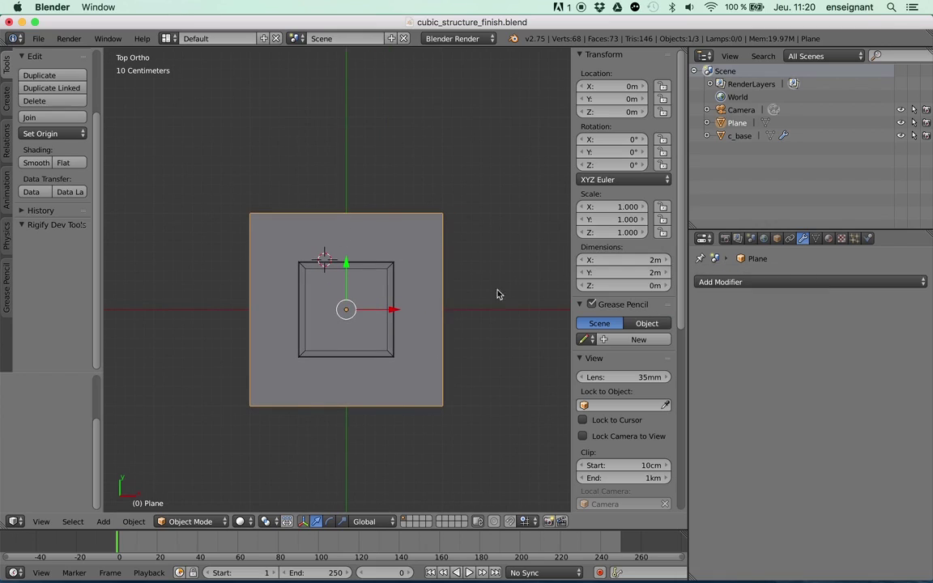
{"action": "key", "text": "Tab"}
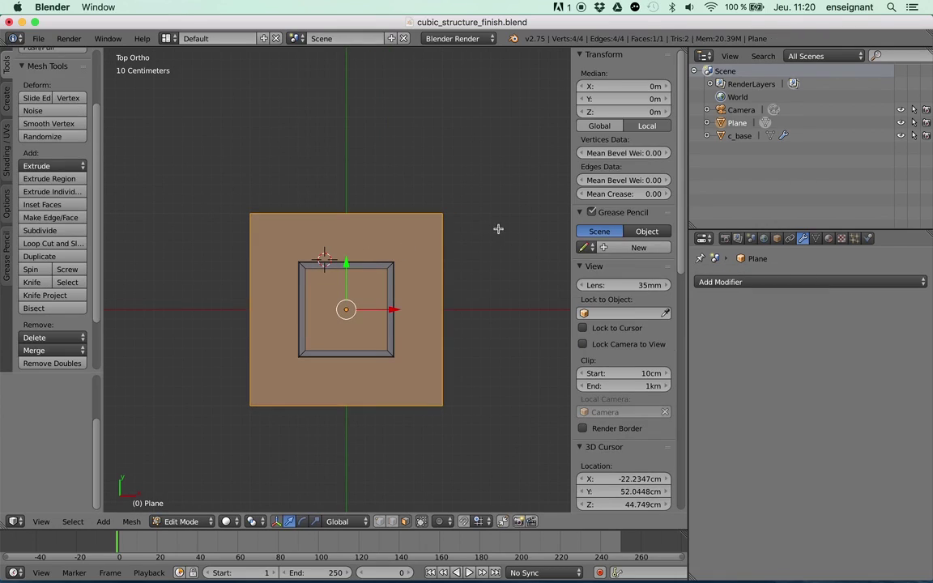
{"action": "key", "text": "ctrl+r"}
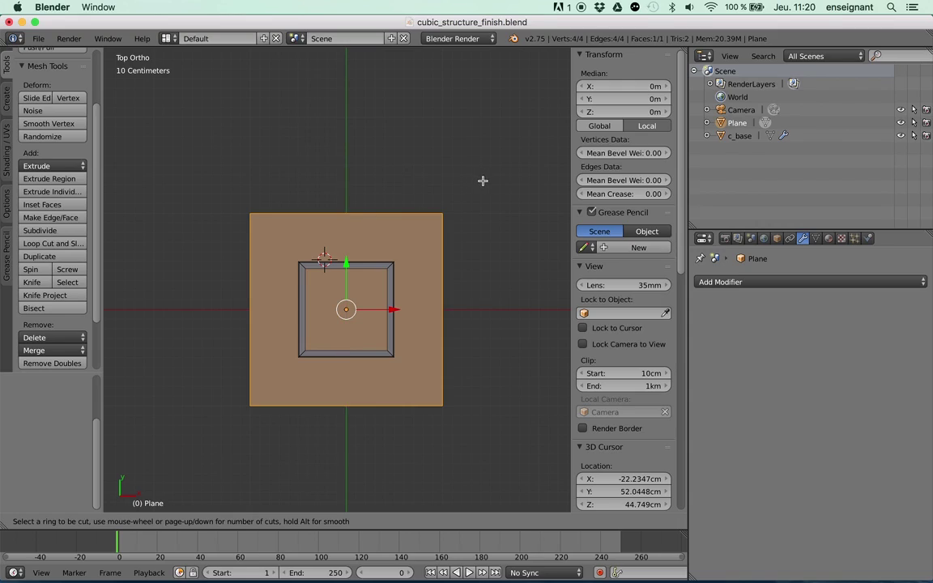
{"action": "key", "text": "w"}
{"action": "left_click", "coordinate": [368, 223]}
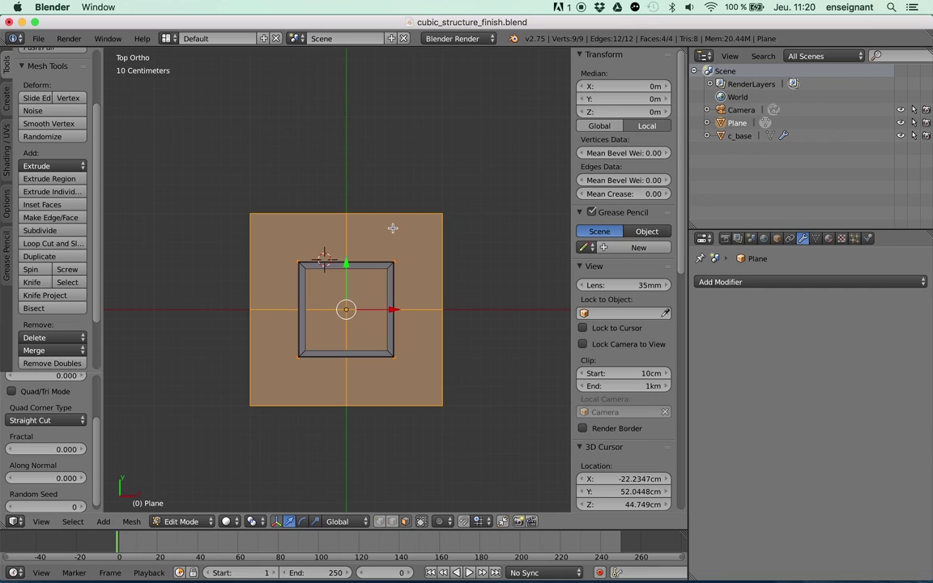
Rename the plane object as grid and re-enter Edit Mode on it.
{"action": "key", "text": "Tab"}
{"action": "double_click", "coordinate": [732, 123]}
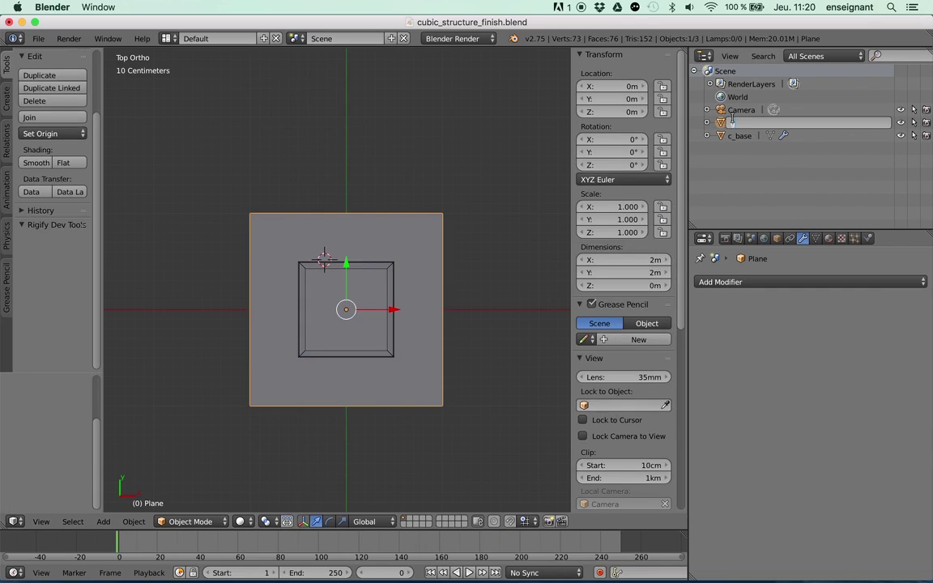
{"action": "type", "text": "grid"}
{"action": "key", "text": "Return"}
{"action": "key", "text": "Tab"}
{"action": "scroll", "coordinate": [451, 213], "scroll_direction": "down", "scroll_amount": 2}
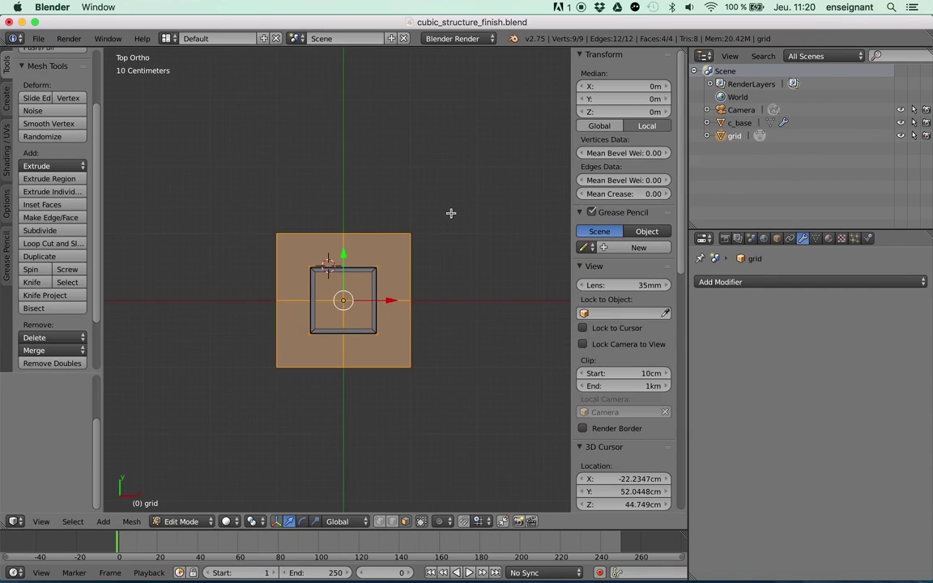
{"action": "middle_click_drag", "start_coordinate": [451, 213], "coordinate": [462, 197], "text": "shift"}
{"action": "scroll", "coordinate": [463, 202], "scroll_direction": "up", "scroll_amount": 1}
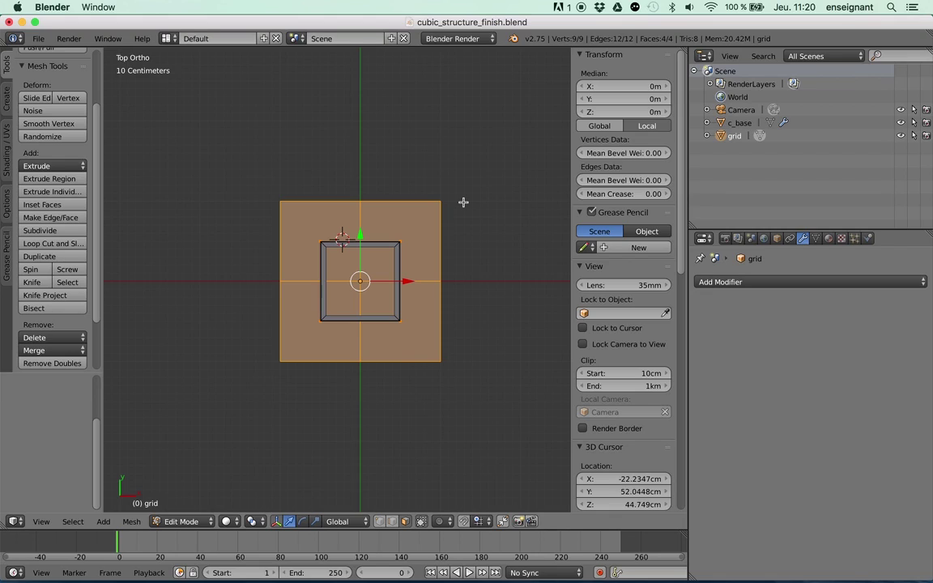
{"action": "scroll", "coordinate": [463, 202], "scroll_direction": "up", "scroll_amount": 2}
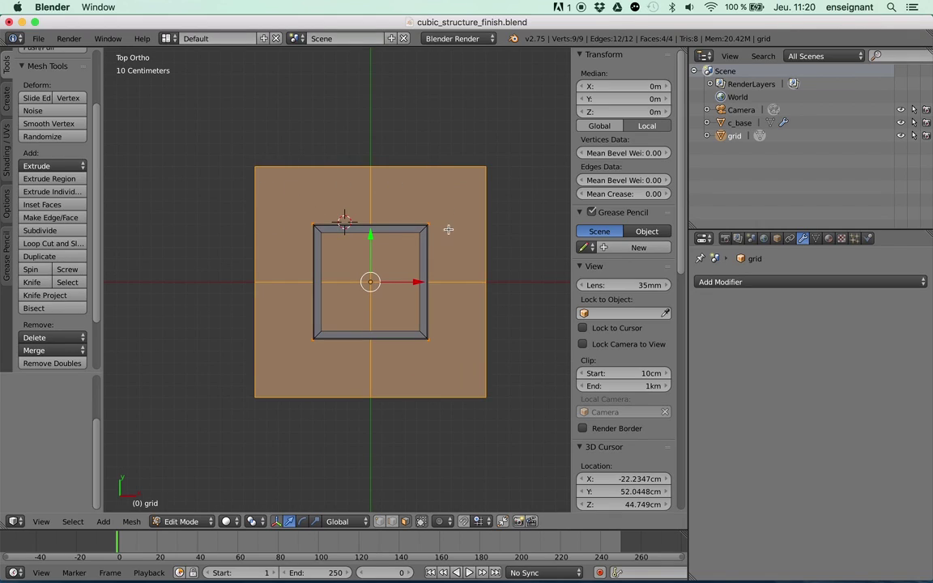
{"action": "mouse_move", "coordinate": [449, 229]}
{"action": "middle_mouse_down", "text": "shift"}
{"action": "mouse_move", "coordinate": [449, 220]}
{"action": "mouse_move", "coordinate": [431, 238]}
{"action": "middle_mouse_up", "text": "shift"}
Enable the edge length read-out for the grid mesh in the mesh display settings.
{"action": "scroll", "coordinate": [636, 340], "scroll_direction": "down", "scroll_amount": 5}
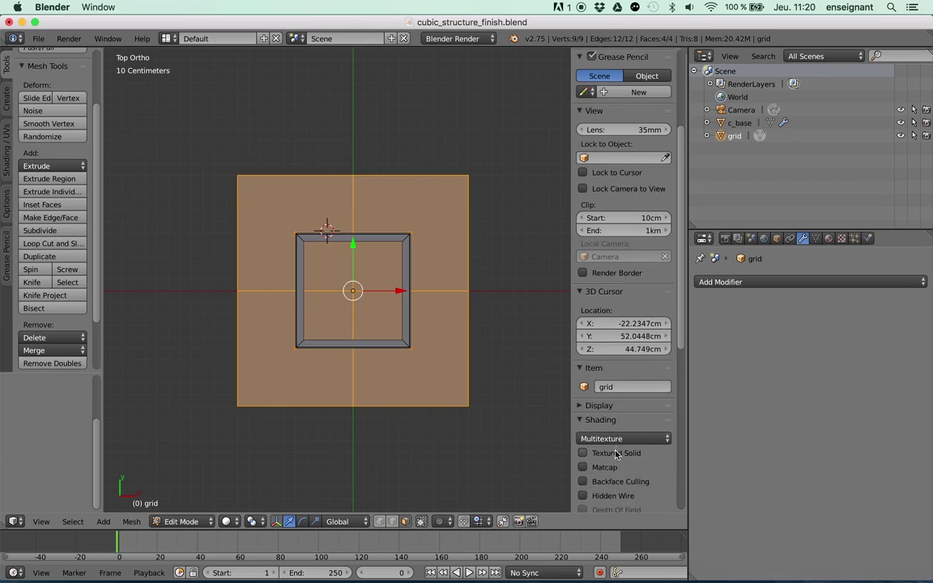
{"action": "scroll", "coordinate": [608, 368], "scroll_direction": "down", "scroll_amount": 2}
{"action": "left_click", "coordinate": [595, 356]}
{"action": "scroll", "coordinate": [592, 350], "scroll_direction": "down", "scroll_amount": 3}
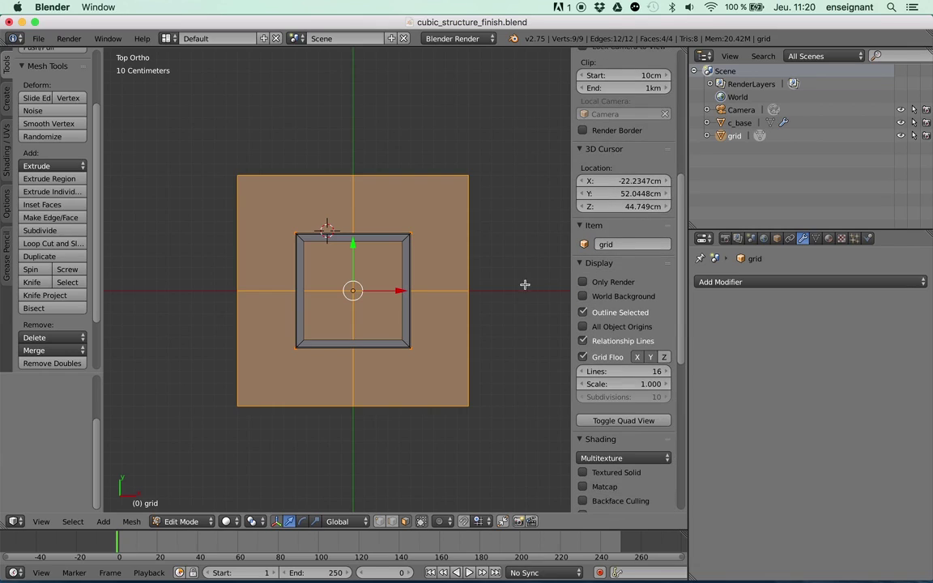
{"action": "scroll", "coordinate": [615, 364], "scroll_direction": "down", "scroll_amount": 5}
{"action": "left_click", "coordinate": [580, 408]}
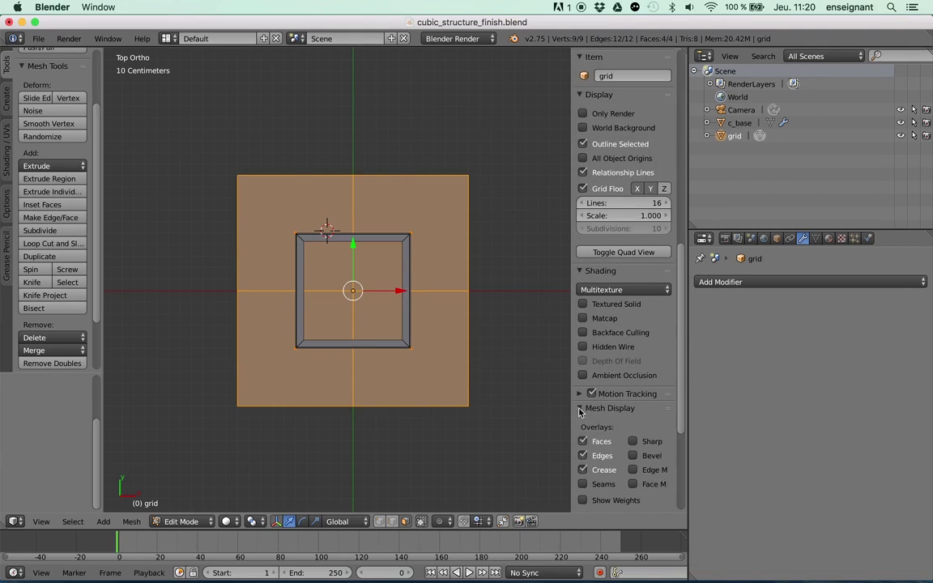
{"action": "scroll", "coordinate": [582, 414], "scroll_direction": "down", "scroll_amount": 4}
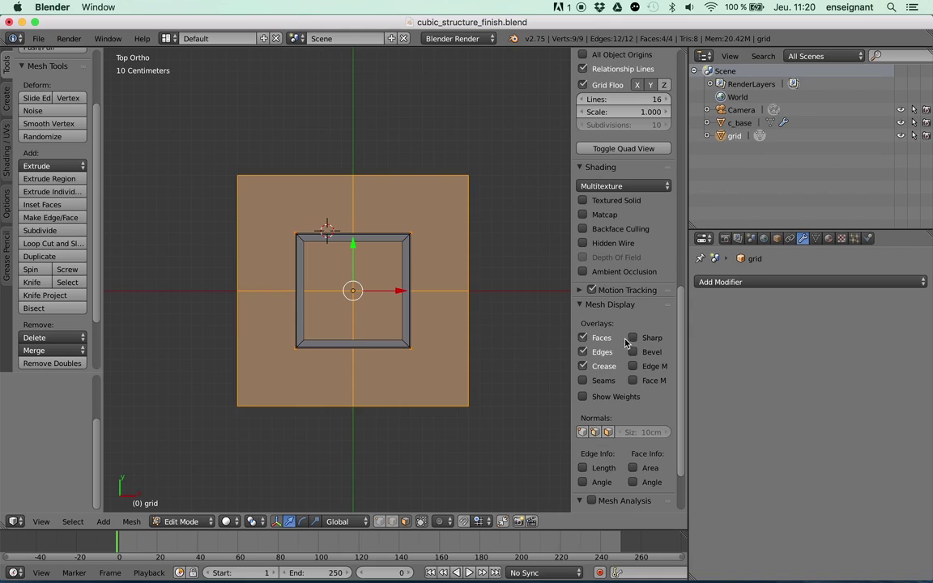
{"action": "left_click", "coordinate": [584, 470]}
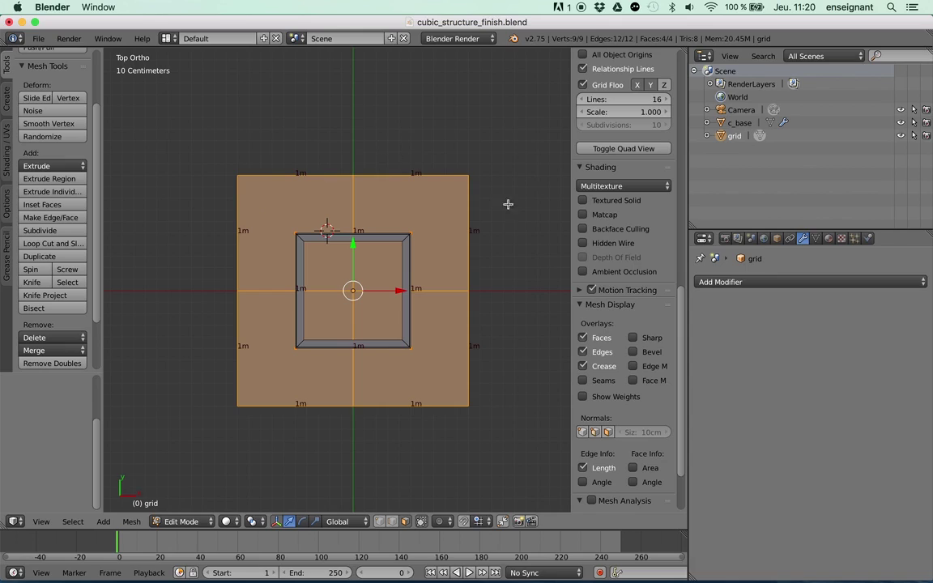
Hide the edge length read-out, leave Edit Mode and parent c_base to grid using the Object option.
{"action": "left_click", "coordinate": [584, 468]}
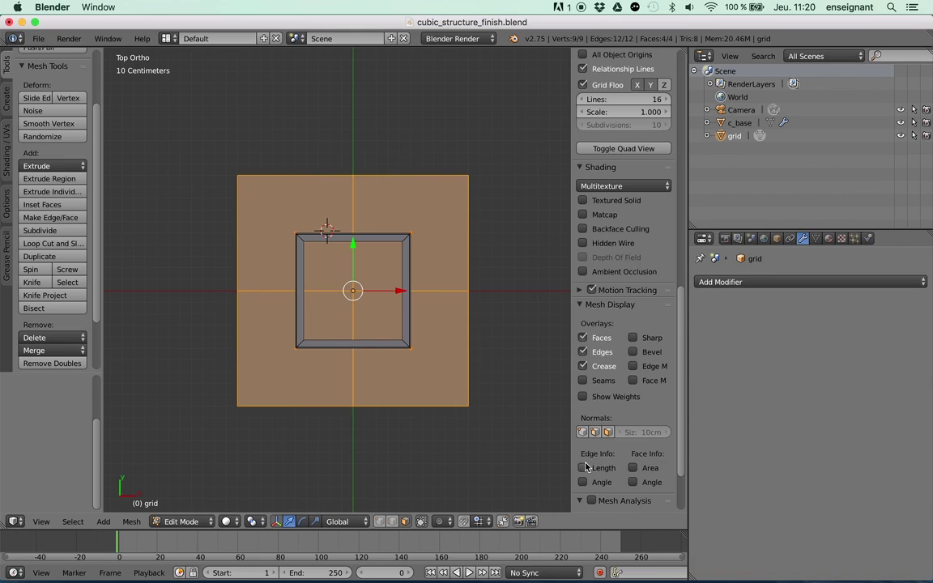
{"action": "key", "text": "Tab"}
{"action": "right_click", "coordinate": [362, 233]}
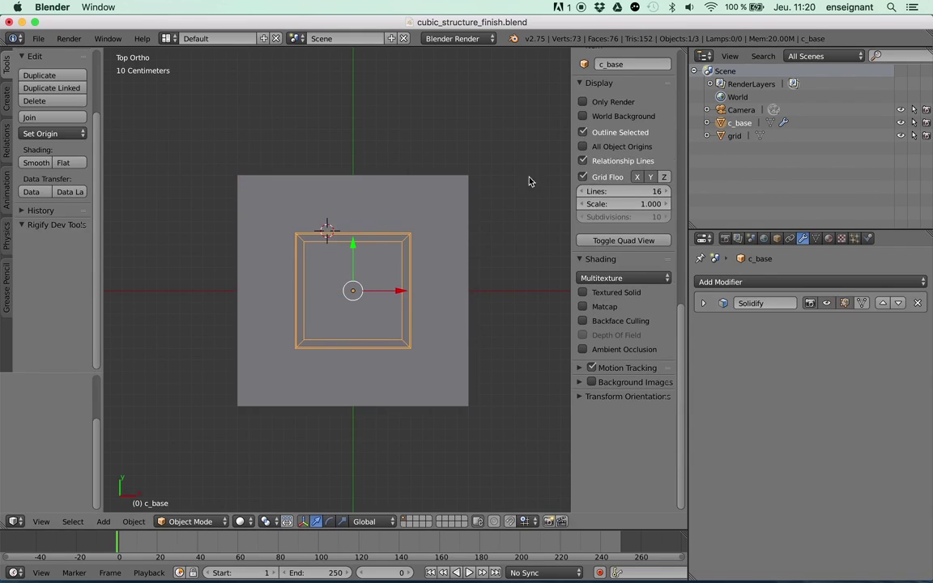
{"action": "right_click", "coordinate": [451, 200], "text": "shift"}
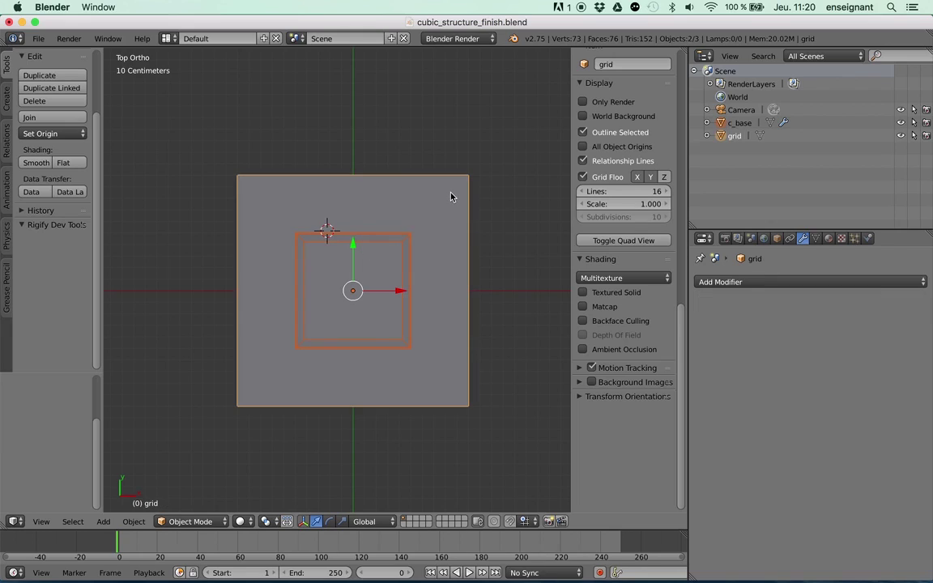
{"action": "key", "text": "ctrl+p"}
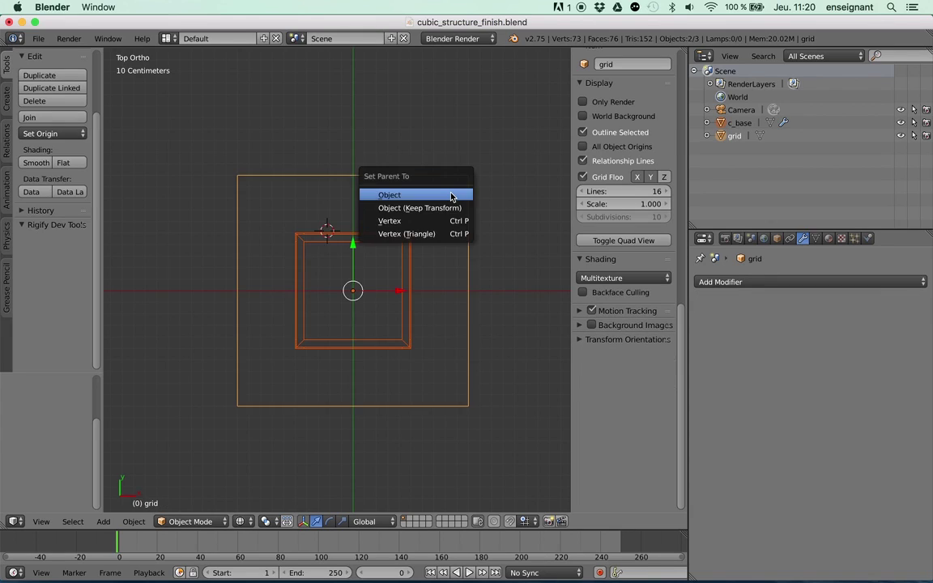
{"action": "left_click", "coordinate": [451, 197]}
Set the grid object's duplication to Verts and show the result in solid shading.
{"action": "right_click", "coordinate": [464, 177]}
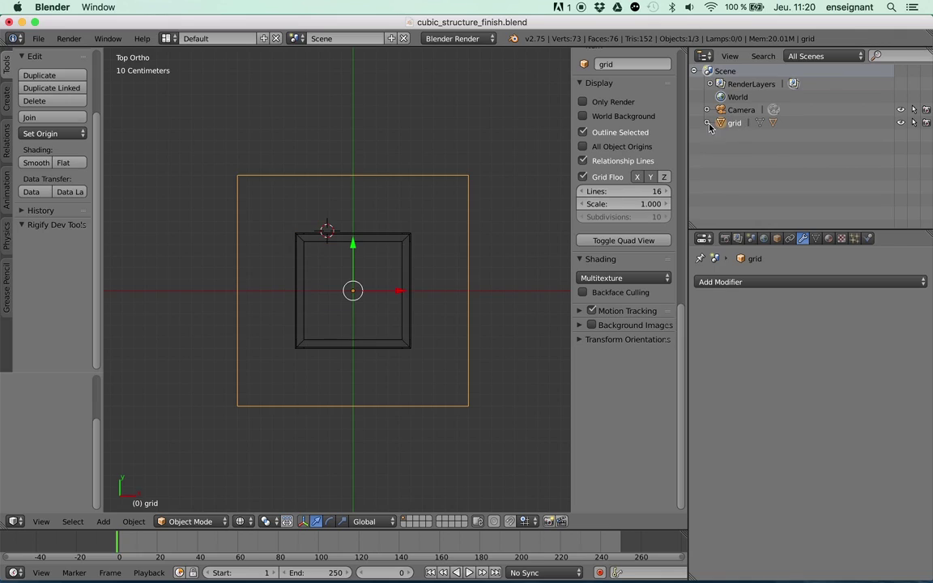
{"action": "left_click", "coordinate": [777, 238]}
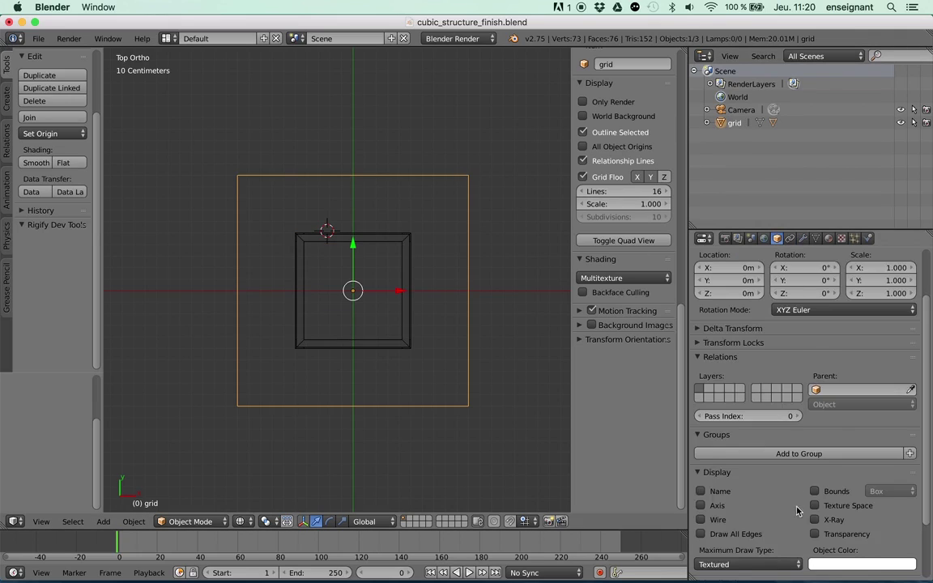
{"action": "scroll", "coordinate": [756, 478], "scroll_direction": "down", "scroll_amount": 5}
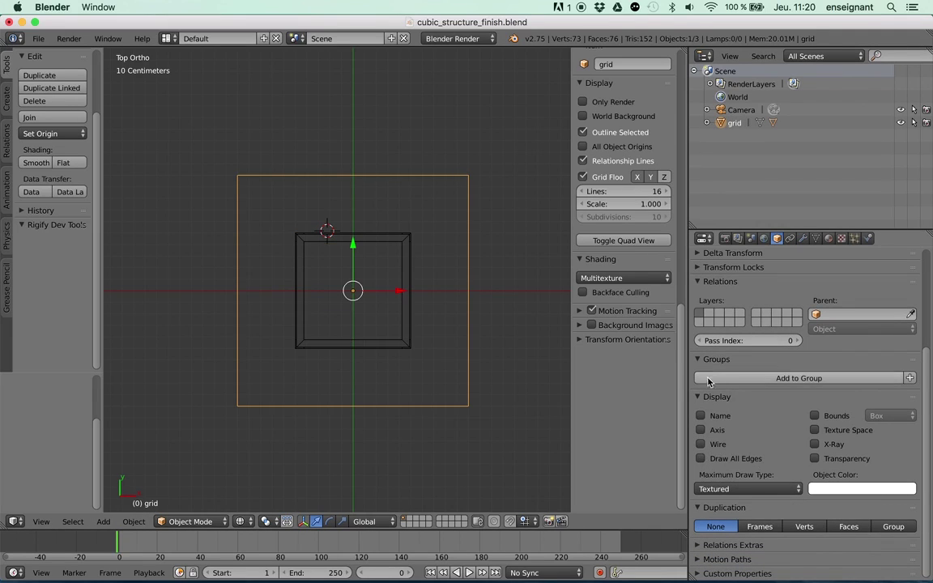
{"action": "left_click", "coordinate": [804, 526]}
{"action": "key", "text": "z"}
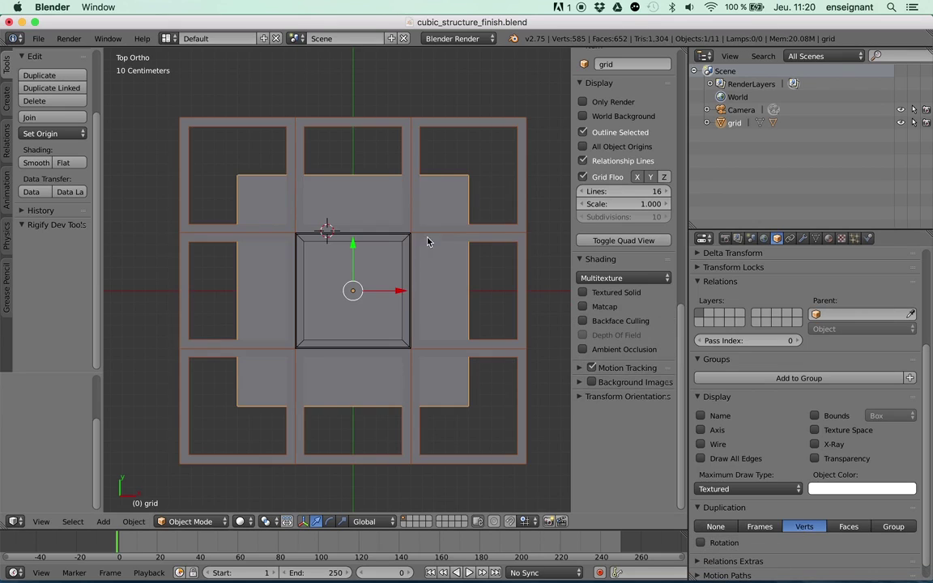
{"action": "middle_click_drag", "start_coordinate": [407, 203], "coordinate": [397, 181]}
{"action": "scroll", "coordinate": [458, 192], "scroll_direction": "down", "scroll_amount": 3}
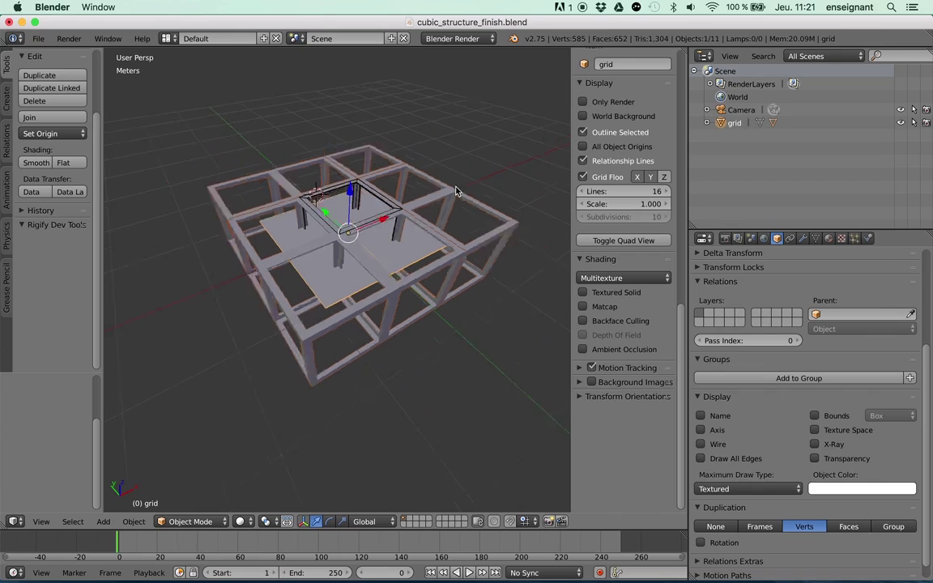
Enter Edit Mode on the grid and switch to vertex selection.
{"action": "key", "text": "Tab"}
{"action": "scroll", "coordinate": [424, 235], "scroll_direction": "up", "scroll_amount": 3}
{"action": "middle_click_drag", "start_coordinate": [416, 457], "coordinate": [445, 442]}
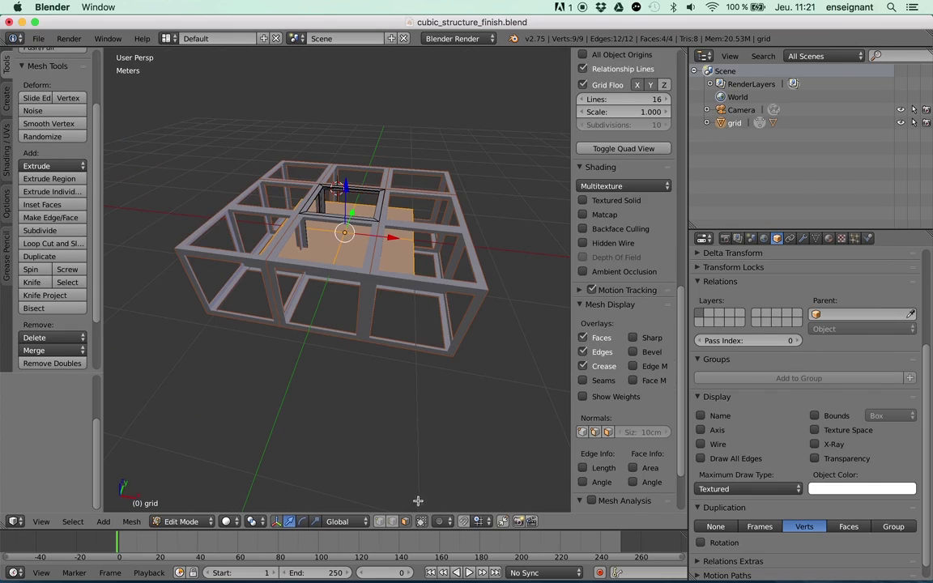
{"action": "left_click", "coordinate": [381, 521]}
Try moving the three vertices of the grid's +X edge outward about 2.5 m along X, and undo the move.
{"action": "right_click", "coordinate": [418, 297]}
{"action": "scroll", "coordinate": [420, 299], "scroll_direction": "down", "scroll_amount": 4}
{"action": "middle_click_drag", "start_coordinate": [420, 299], "coordinate": [410, 368], "text": "shift"}
{"action": "key", "text": "a"}
{"action": "right_click", "coordinate": [361, 326]}
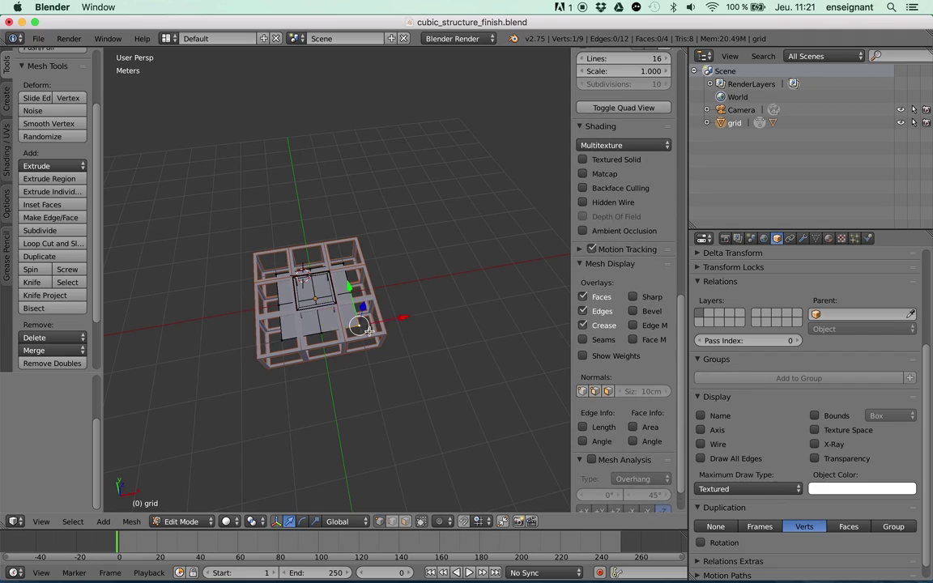
{"action": "middle_click_drag", "start_coordinate": [362, 326], "coordinate": [393, 318]}
{"action": "key", "text": "g"}
{"action": "right_click", "coordinate": [417, 355]}
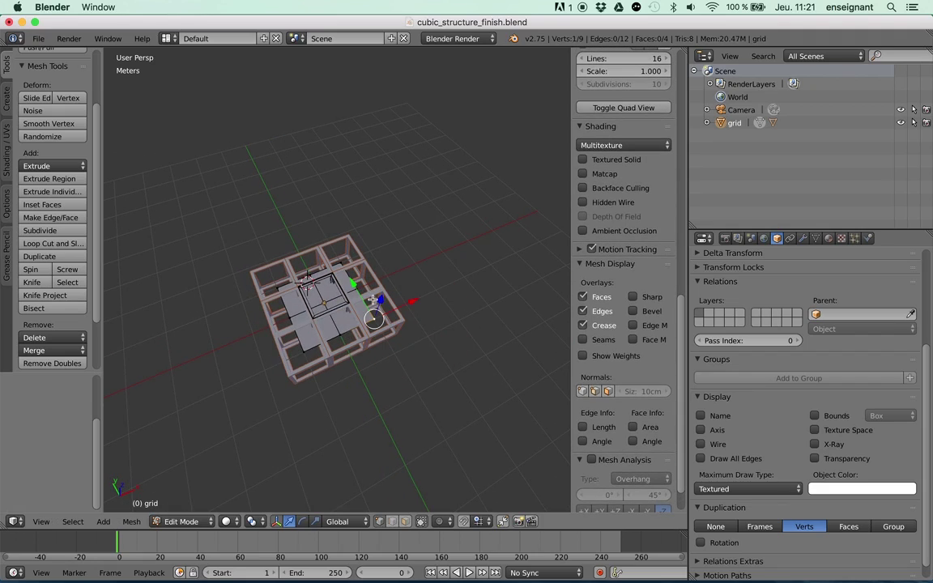
{"action": "right_click", "coordinate": [364, 291], "text": "shift"}
{"action": "right_click", "coordinate": [354, 268], "text": "shift"}
{"action": "left_click_drag", "start_coordinate": [393, 280], "coordinate": [412, 269]}
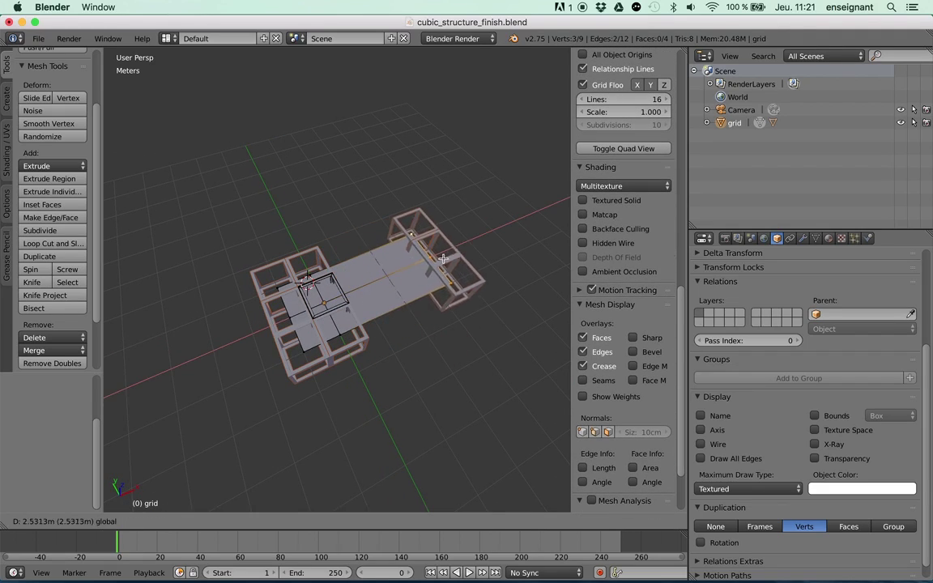
{"action": "left_click", "coordinate": [432, 259]}
{"action": "key", "text": "ctrl+z"}
Maximize the 3D viewport in top view and select the whole grid mesh in Edit Mode.
{"action": "middle_click_drag", "start_coordinate": [431, 261], "coordinate": [312, 280]}
{"action": "scroll", "coordinate": [396, 280], "scroll_direction": "up", "scroll_amount": 3}
{"action": "key", "text": "Tab"}
{"action": "key", "text": "KP_7"}
{"action": "key", "text": "Tab"}
{"action": "key", "text": "shift+space"}
{"action": "key", "text": "a"}
{"action": "key", "text": "a"}
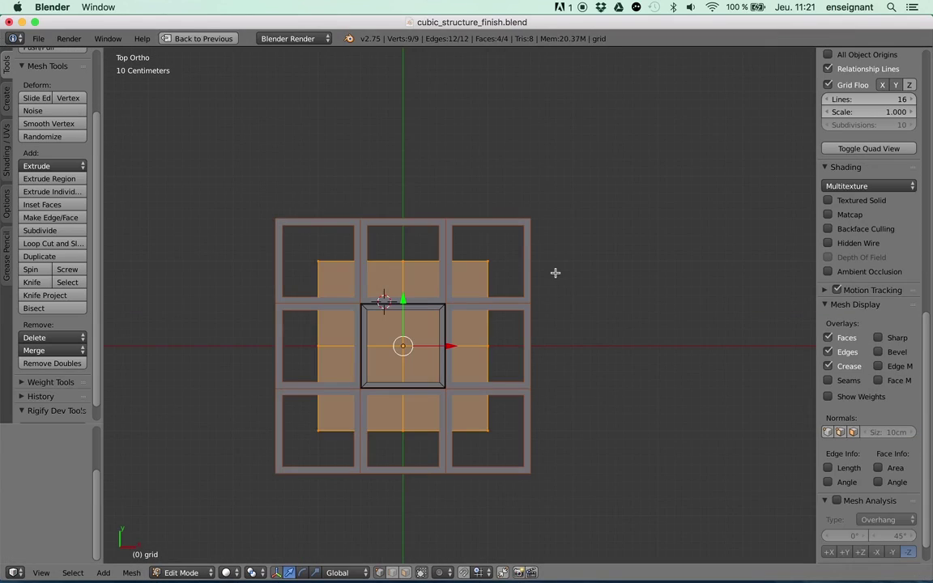
{"action": "middle_click_drag", "start_coordinate": [533, 267], "coordinate": [463, 275], "text": "shift"}
{"action": "scroll", "coordinate": [435, 287], "scroll_direction": "up", "scroll_amount": 1}
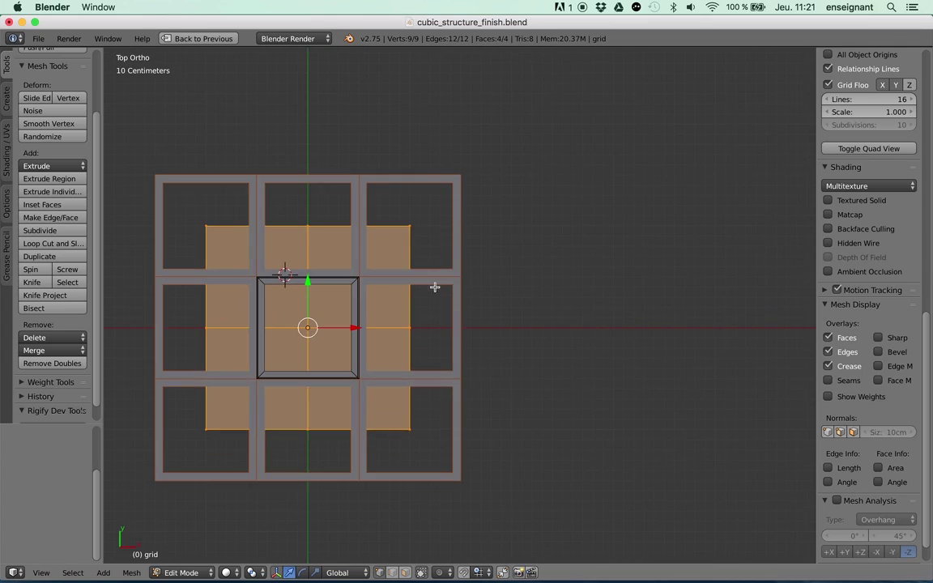
Select the three vertices on the grid's +X edge and extrude them 1 m along X.
{"action": "right_click", "coordinate": [410, 226]}
{"action": "right_click", "coordinate": [410, 327], "text": "shift"}
{"action": "right_click", "coordinate": [410, 429], "text": "shift"}
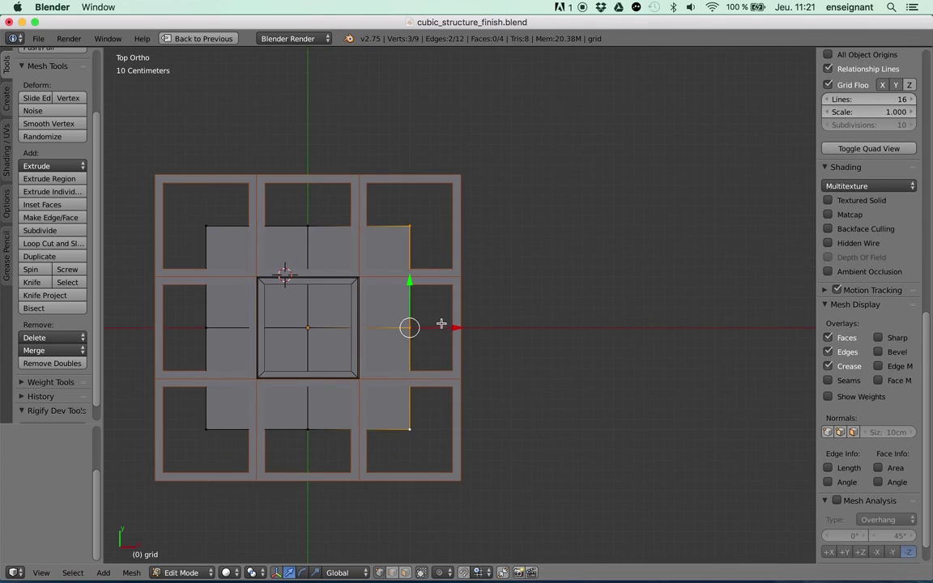
{"action": "middle_click_drag", "start_coordinate": [420, 313], "coordinate": [397, 310], "text": "shift"}
{"action": "key", "text": "e"}
{"action": "key", "text": "x"}
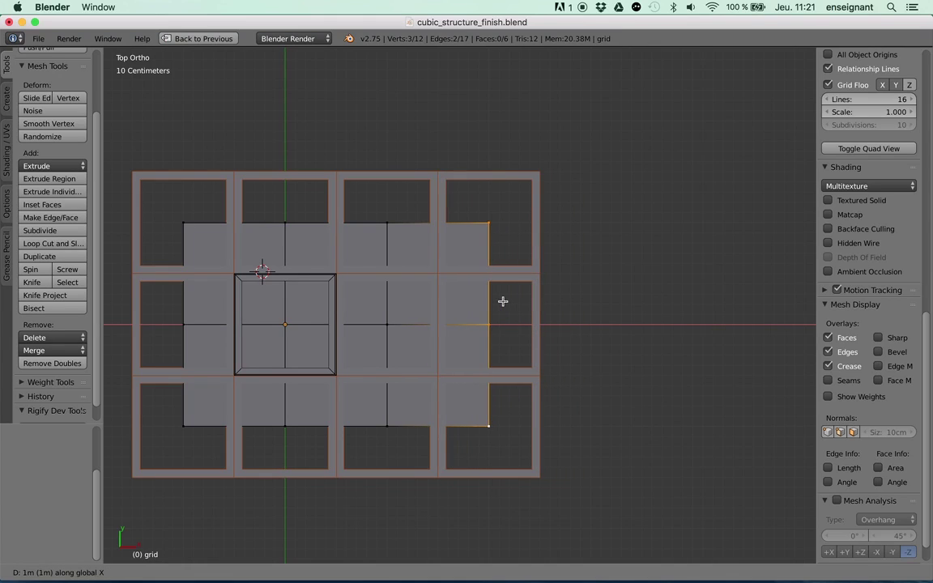
{"action": "left_click", "coordinate": [503, 302]}
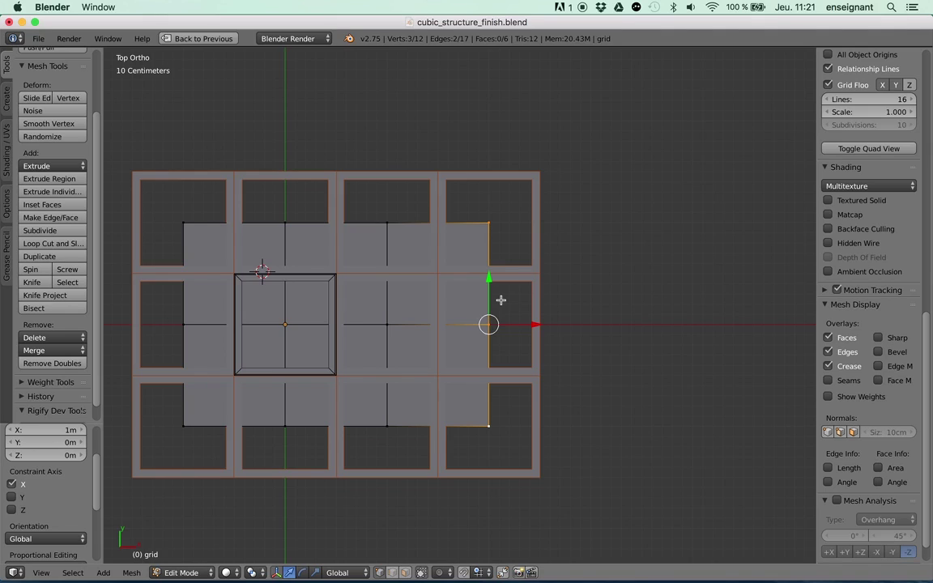
Extrude the selected +X edge of the grid a further 10 m along X.
{"action": "key", "text": "Tab"}
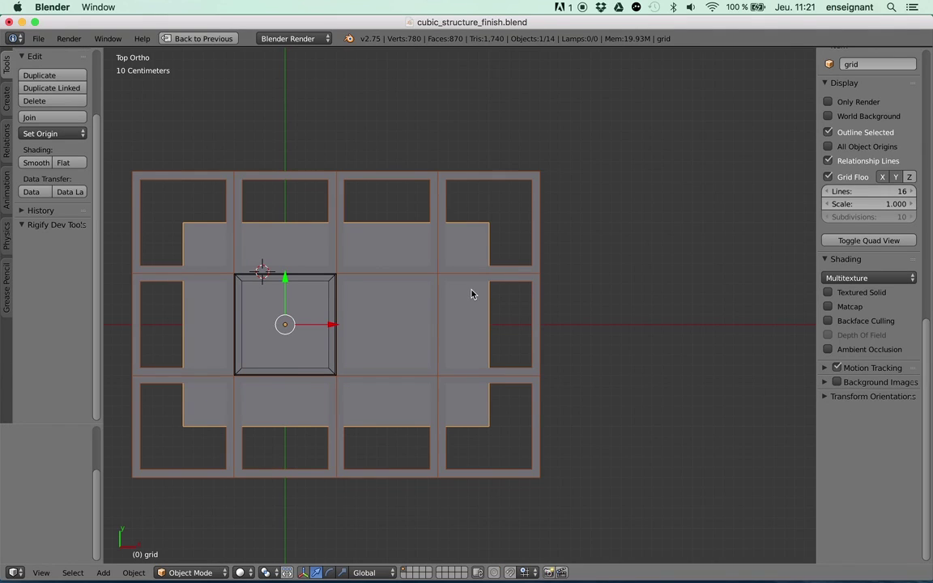
{"action": "scroll", "coordinate": [471, 294], "scroll_direction": "down", "scroll_amount": 3}
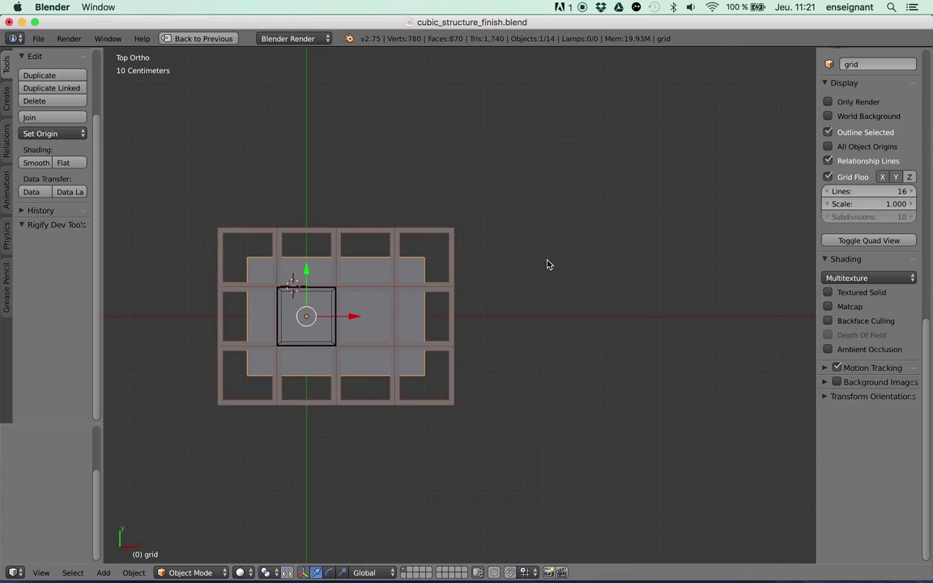
{"action": "scroll", "coordinate": [459, 255], "scroll_direction": "down", "scroll_amount": 2}
{"action": "middle_click_drag", "start_coordinate": [492, 257], "coordinate": [431, 263], "text": "shift"}
{"action": "key", "text": "Tab"}
{"action": "key", "text": "e"}
{"action": "key", "text": "x"}
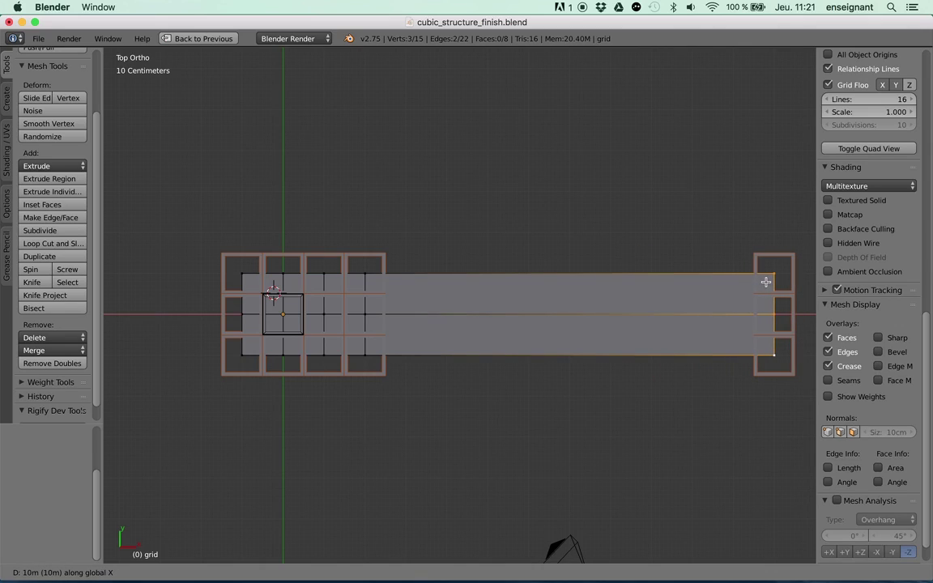
{"action": "left_click", "coordinate": [766, 282]}
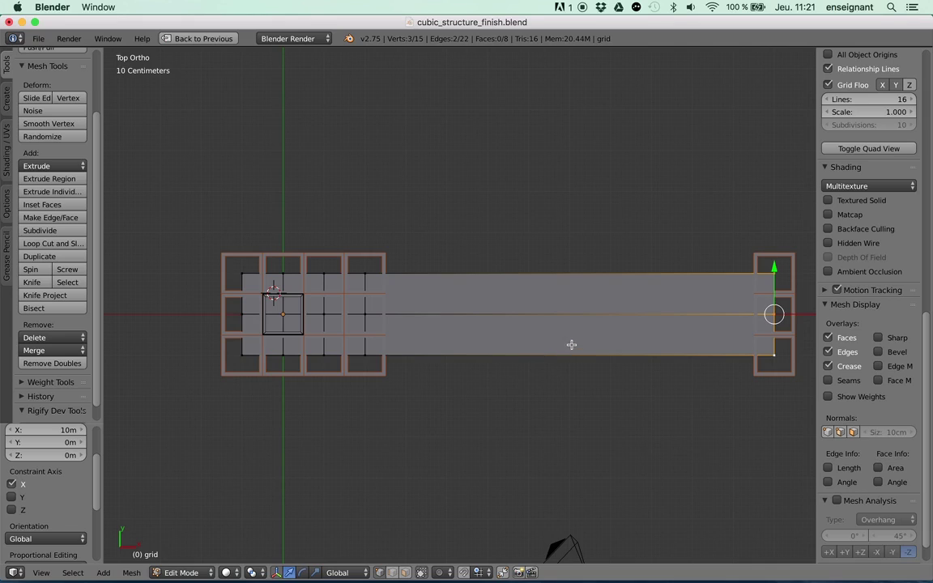
Turn the edge length read-out back on and select the entire grid mesh.
{"action": "middle_click_drag", "start_coordinate": [674, 309], "coordinate": [544, 301], "text": "shift"}
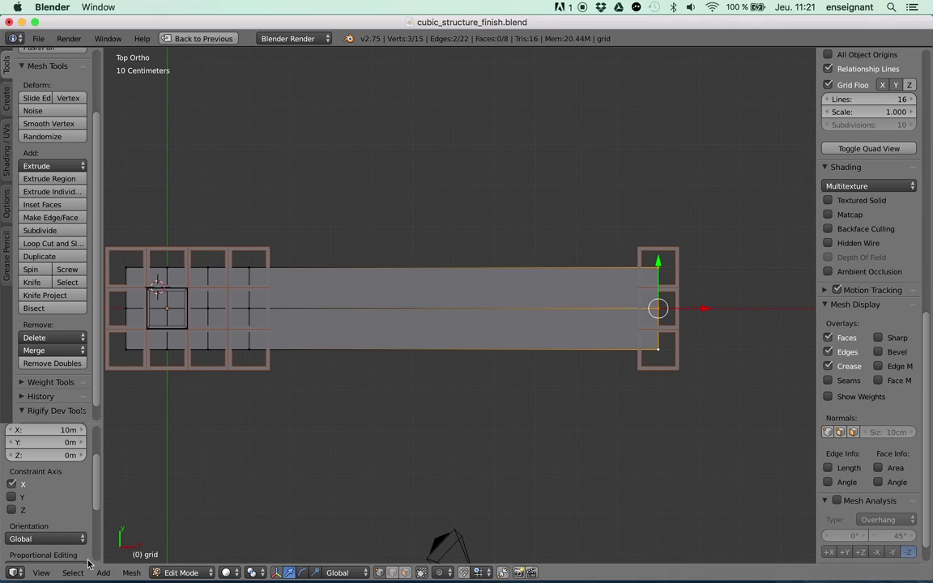
{"action": "middle_click_drag", "start_coordinate": [434, 279], "coordinate": [466, 278], "text": "shift"}
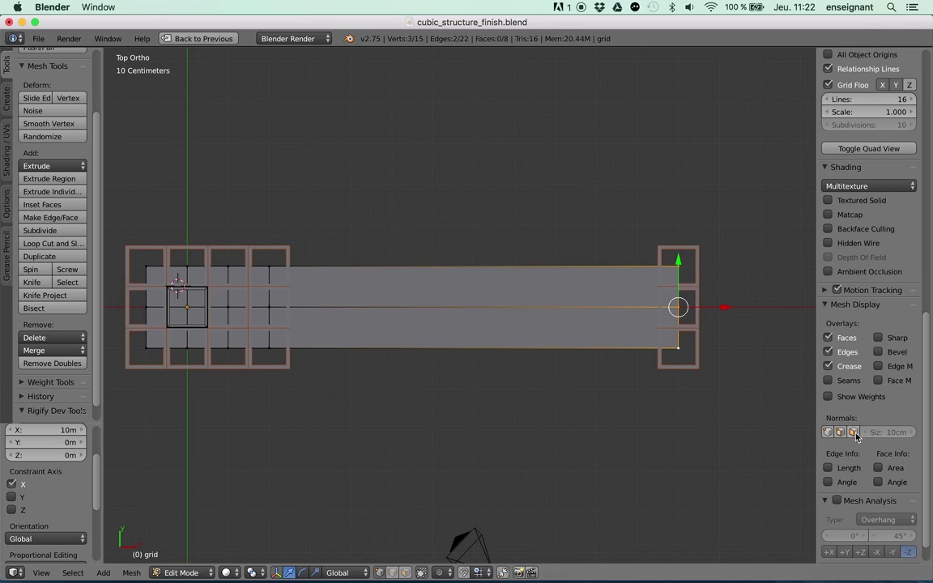
{"action": "scroll", "coordinate": [854, 407], "scroll_direction": "down", "scroll_amount": 2}
{"action": "left_click", "coordinate": [829, 440]}
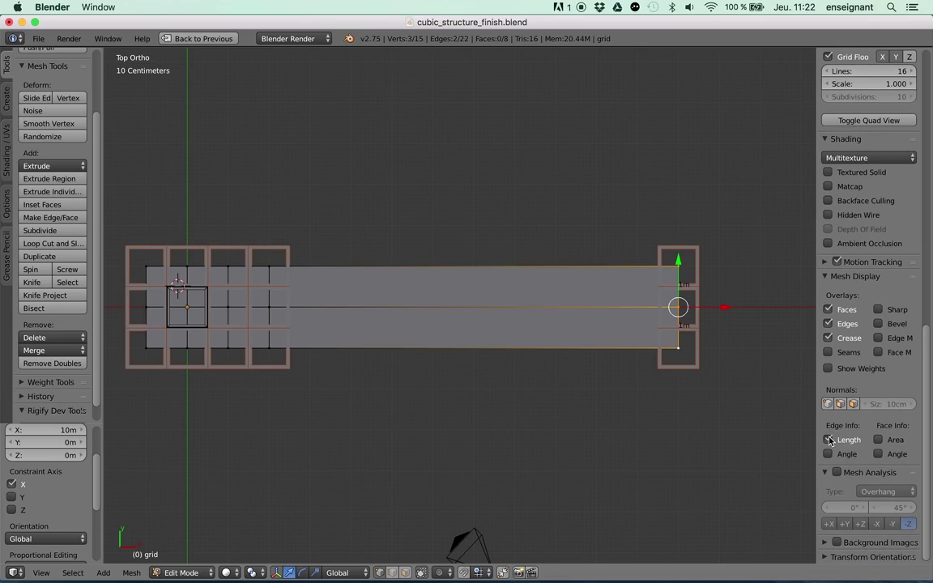
{"action": "key", "text": "a"}
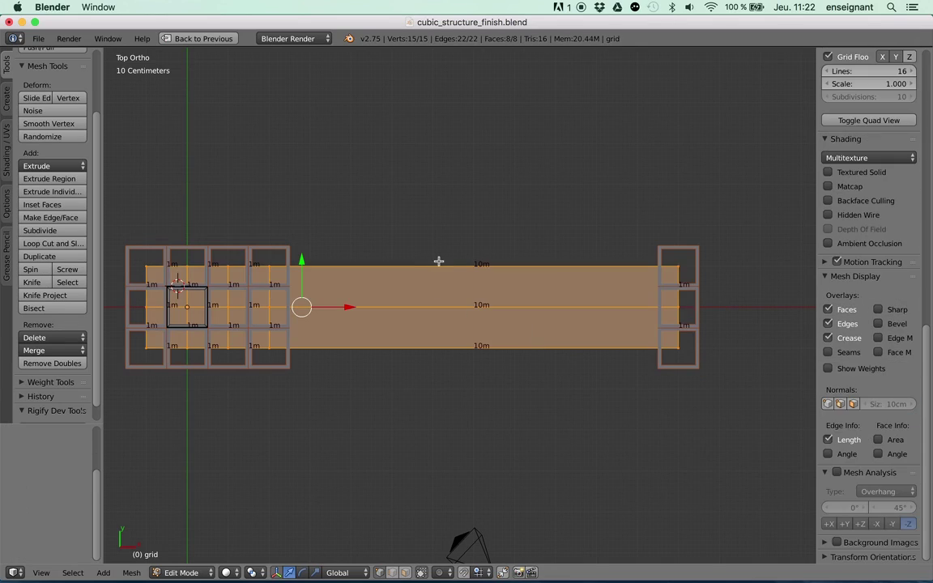
Add nine evenly spaced, centred loop cuts across the 10 m section of the grid.
{"action": "key", "text": "ctrl+r"}
{"action": "scroll", "coordinate": [487, 277], "scroll_direction": "up", "scroll_amount": 6}
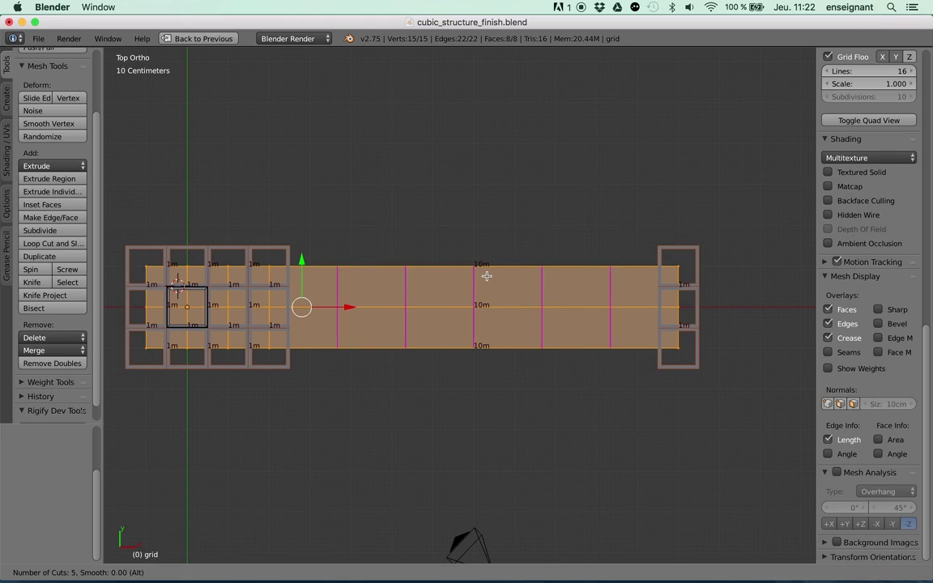
{"action": "scroll", "coordinate": [487, 277], "scroll_direction": "up", "scroll_amount": 1}
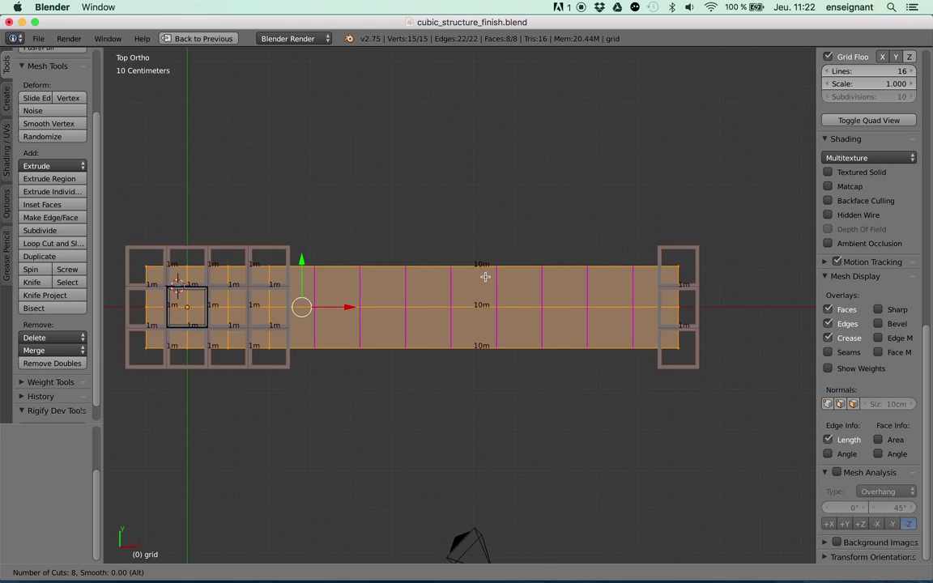
{"action": "scroll", "coordinate": [485, 277], "scroll_direction": "up", "scroll_amount": 1}
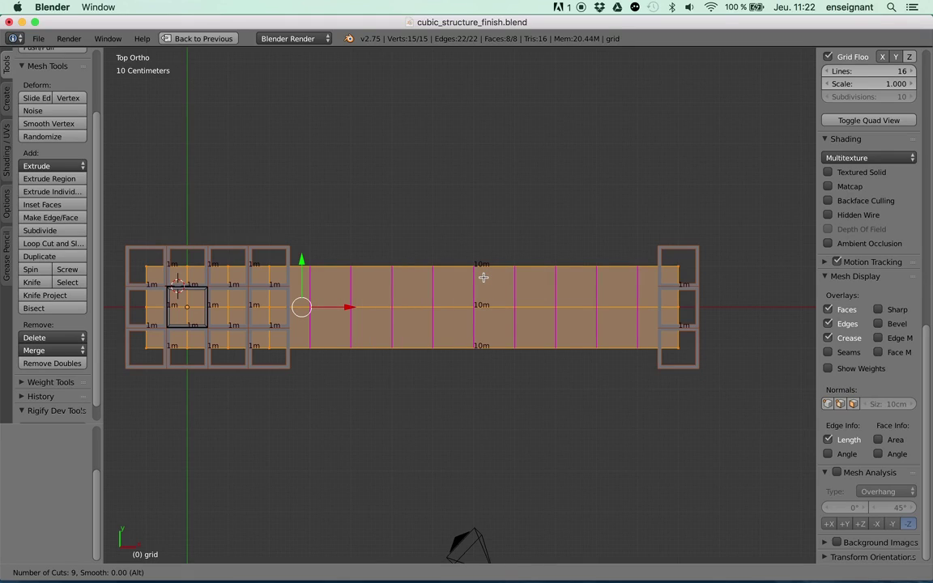
{"action": "left_click", "coordinate": [484, 277]}
{"action": "right_click", "coordinate": [483, 278]}
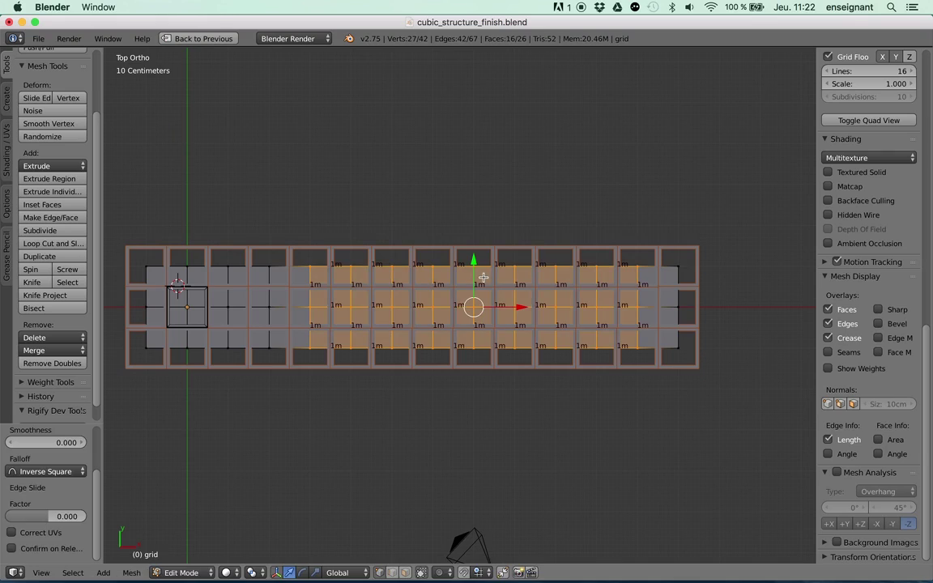
Extrude the whole grid mesh 1 m downward along Z from the front view and select all of it.
{"action": "middle_click_drag", "start_coordinate": [470, 287], "coordinate": [522, 281]}
{"action": "key", "text": "a"}
{"action": "key", "text": "a"}
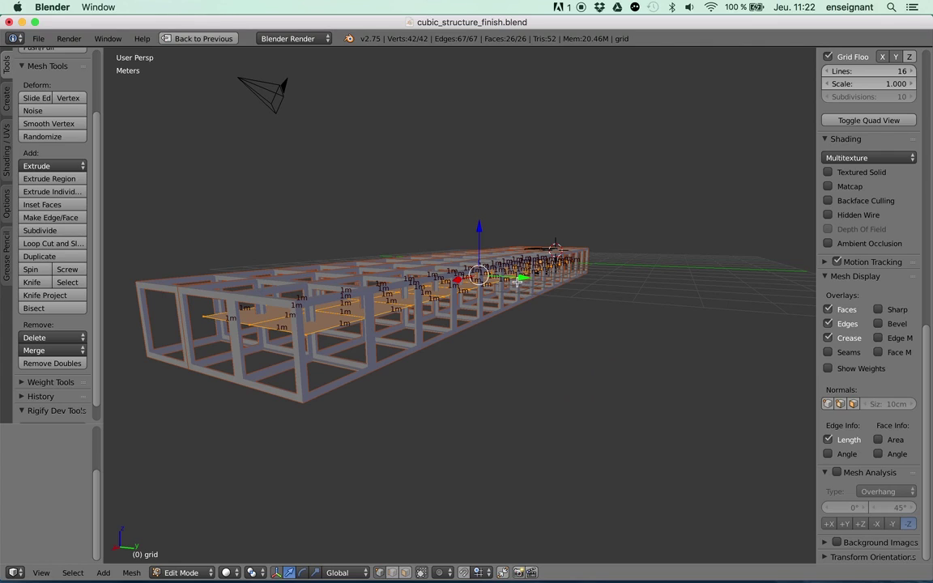
{"action": "key", "text": "KP_1"}
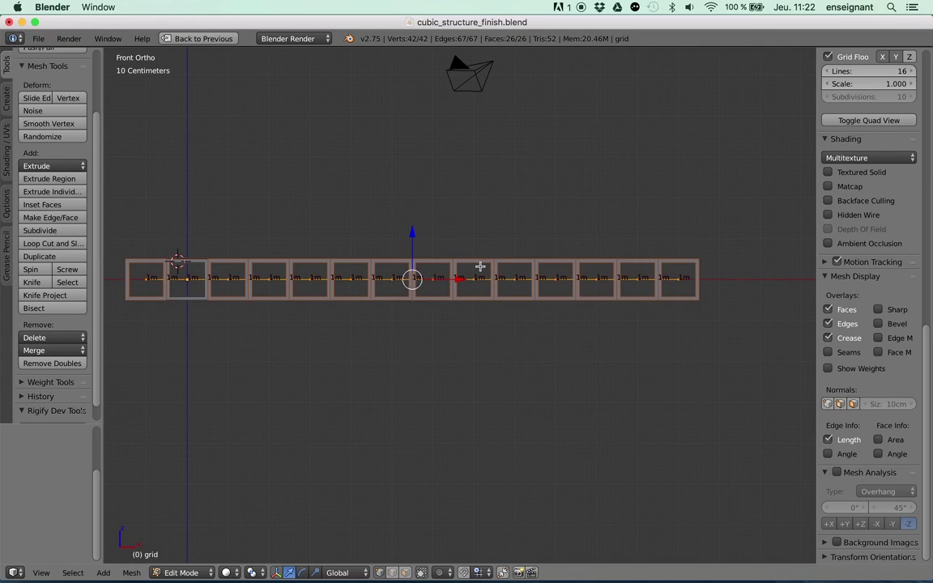
{"action": "key", "text": "e"}
{"action": "key", "text": "g"}
{"action": "left_click", "coordinate": [475, 277]}
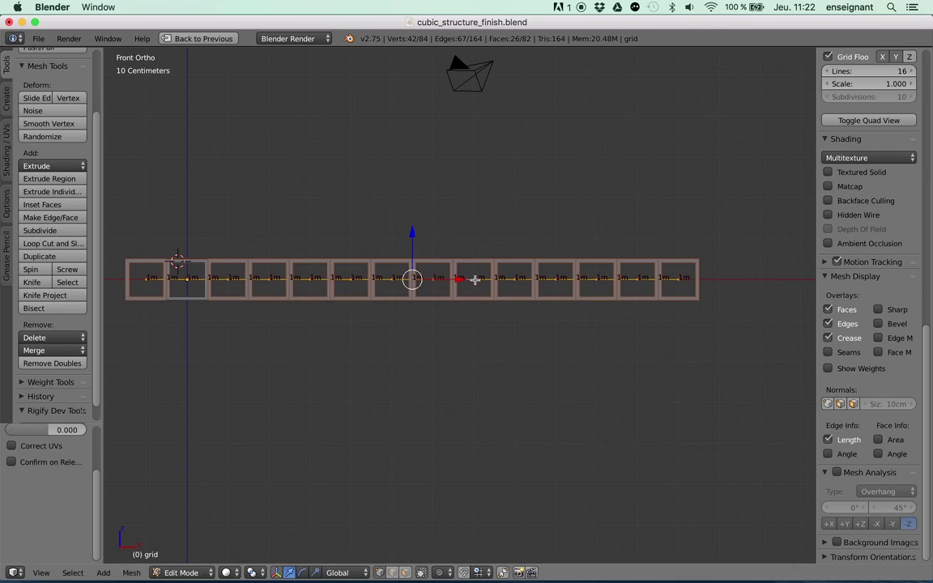
{"action": "key", "text": "g"}
{"action": "key", "text": "z"}
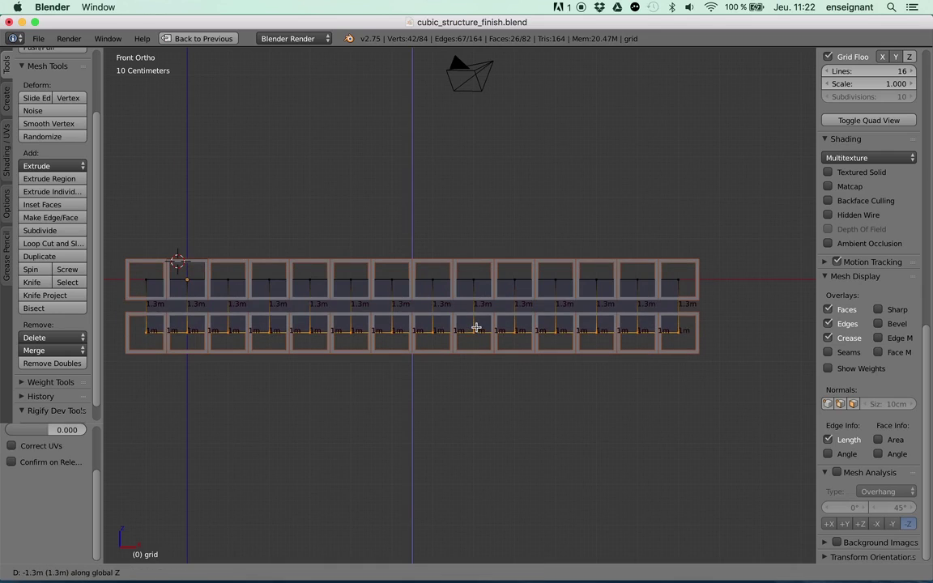
{"action": "left_click", "coordinate": [477, 316]}
{"action": "middle_click_drag", "start_coordinate": [588, 282], "coordinate": [451, 307]}
{"action": "key", "text": "a"}
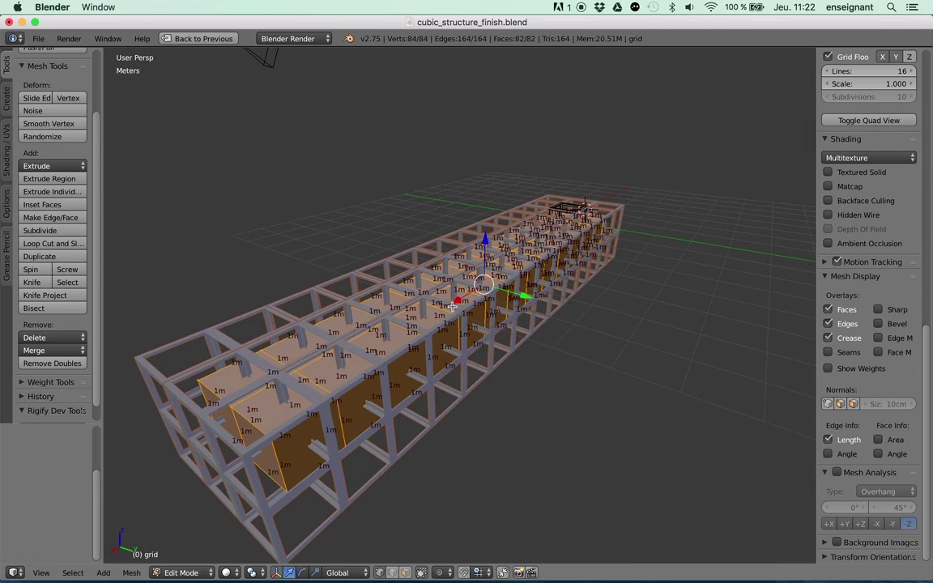
Extrude four adjacent side faces on the +Y side at the grid's +X end 12 m along Y from the top view.
{"action": "left_click", "coordinate": [407, 572]}
{"action": "right_click", "coordinate": [306, 451]}
{"action": "right_click", "coordinate": [363, 422], "text": "shift"}
{"action": "right_click", "coordinate": [392, 378], "text": "shift"}
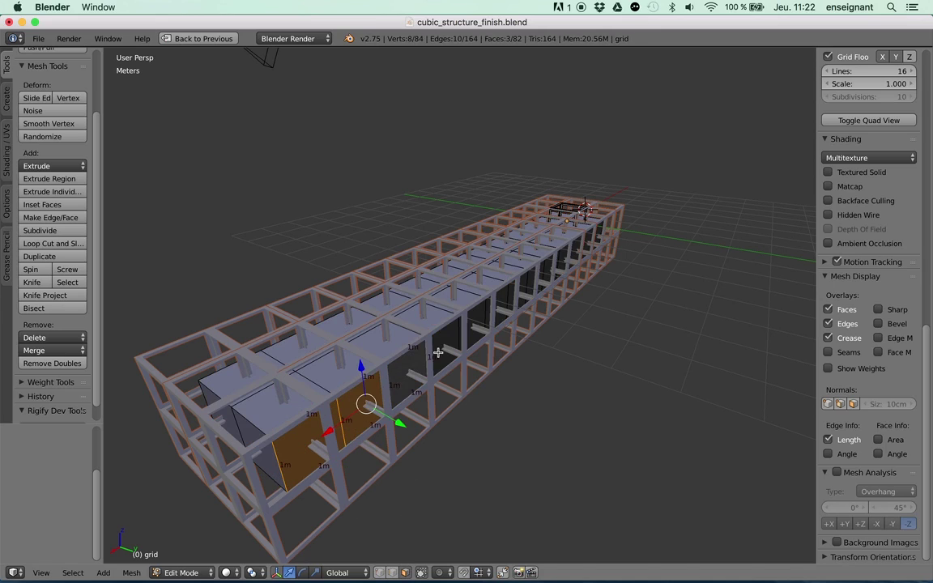
{"action": "right_click", "coordinate": [442, 348], "text": "shift"}
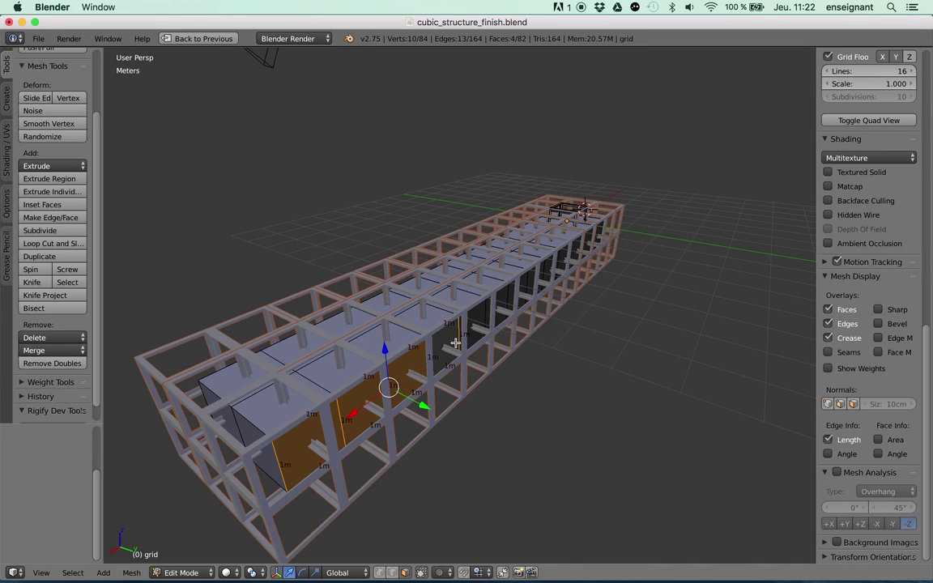
{"action": "key", "text": "KP_7"}
{"action": "scroll", "coordinate": [514, 219], "scroll_direction": "down", "scroll_amount": 3}
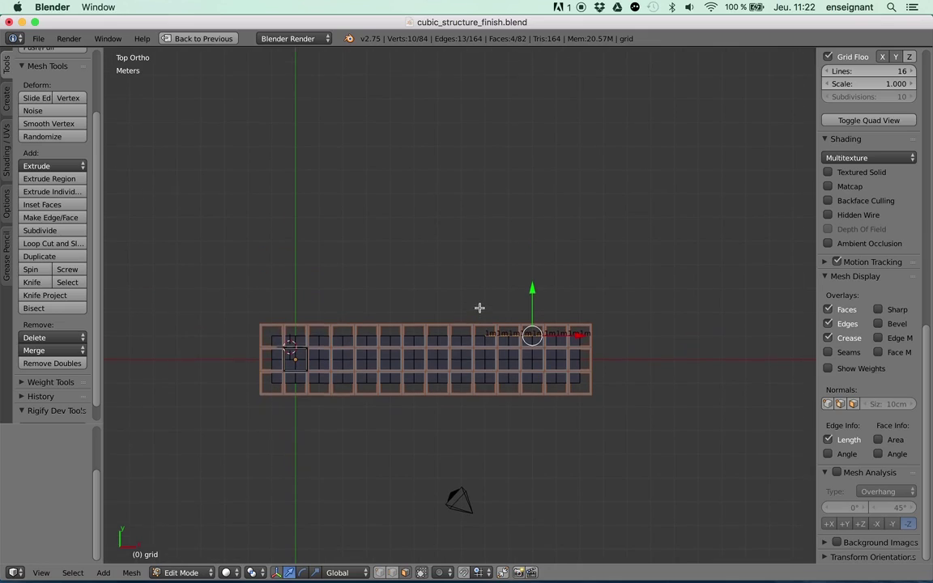
{"action": "key", "text": "e"}
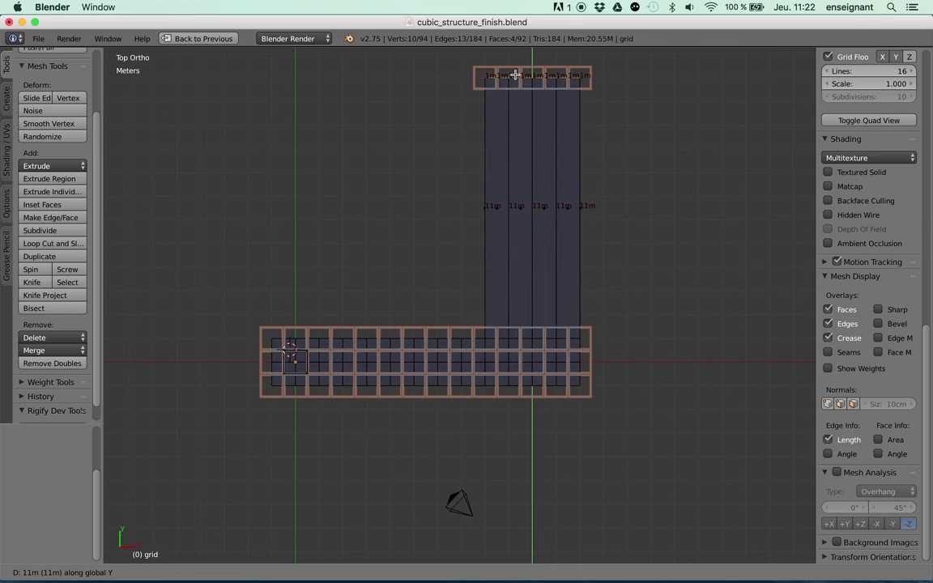
{"action": "left_click", "coordinate": [528, 555]}
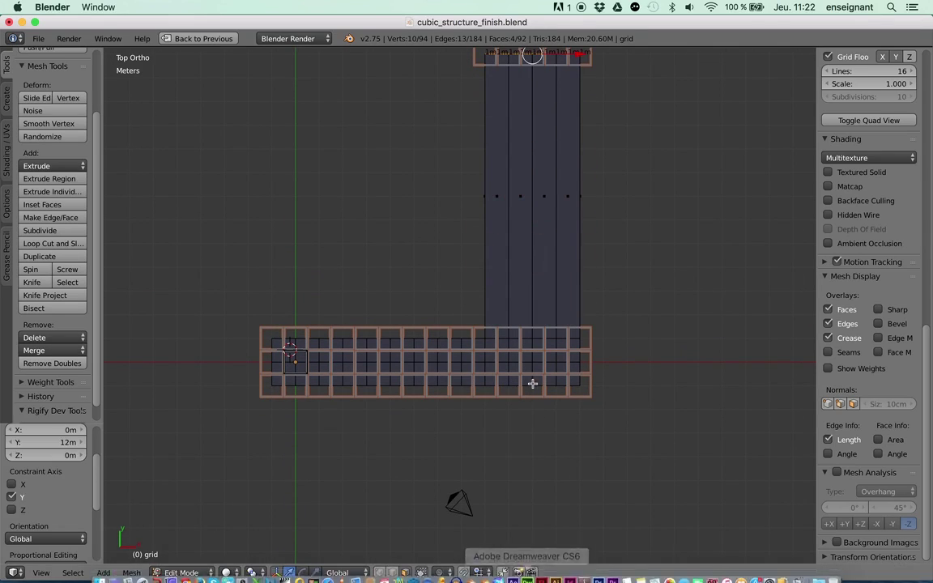
Add eleven evenly spaced, centred loop cuts across the 12 m section of the grid.
{"action": "scroll", "coordinate": [532, 417], "scroll_direction": "up", "scroll_amount": 3}
{"action": "key", "text": "ctrl+r"}
{"action": "scroll", "coordinate": [499, 320], "scroll_direction": "up", "scroll_amount": 5}
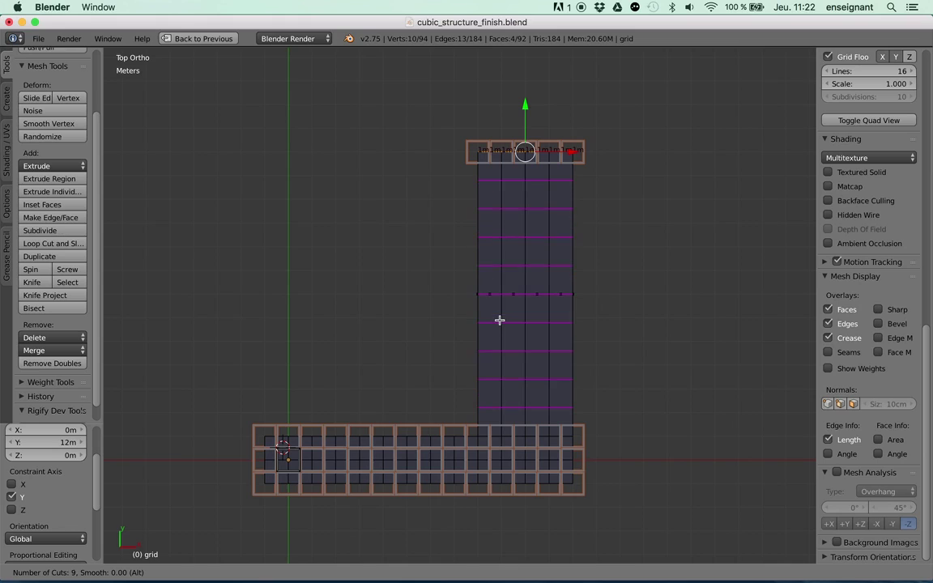
{"action": "scroll", "coordinate": [500, 320], "scroll_direction": "up", "scroll_amount": 1}
{"action": "left_click", "coordinate": [500, 320]}
{"action": "right_click", "coordinate": [500, 320]}
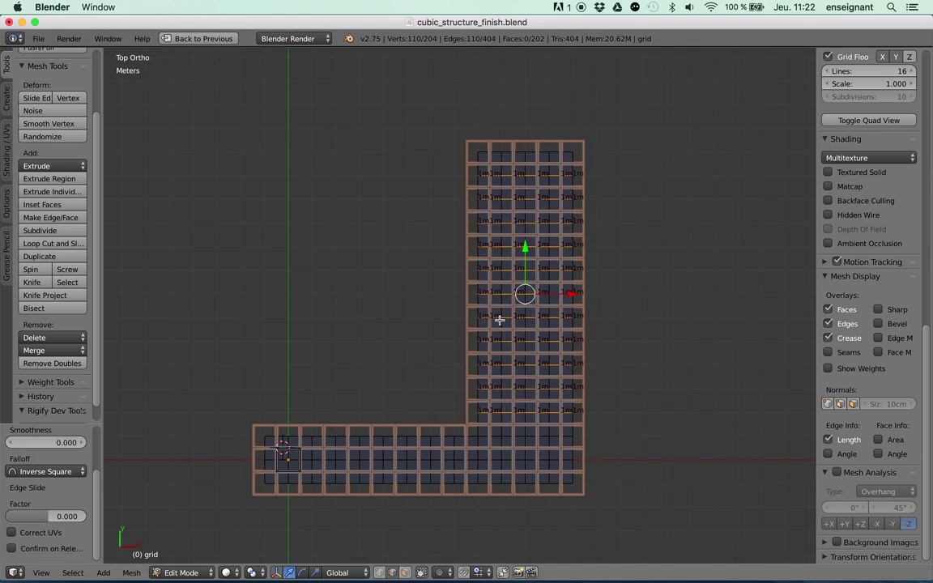
In face select mode, select the eight underside faces in the two end rows of the Y branch.
{"action": "middle_click_drag", "start_coordinate": [503, 324], "coordinate": [534, 280]}
{"action": "key", "text": "a"}
{"action": "scroll", "coordinate": [535, 280], "scroll_direction": "up", "scroll_amount": 5}
{"action": "right_click", "coordinate": [437, 277]}
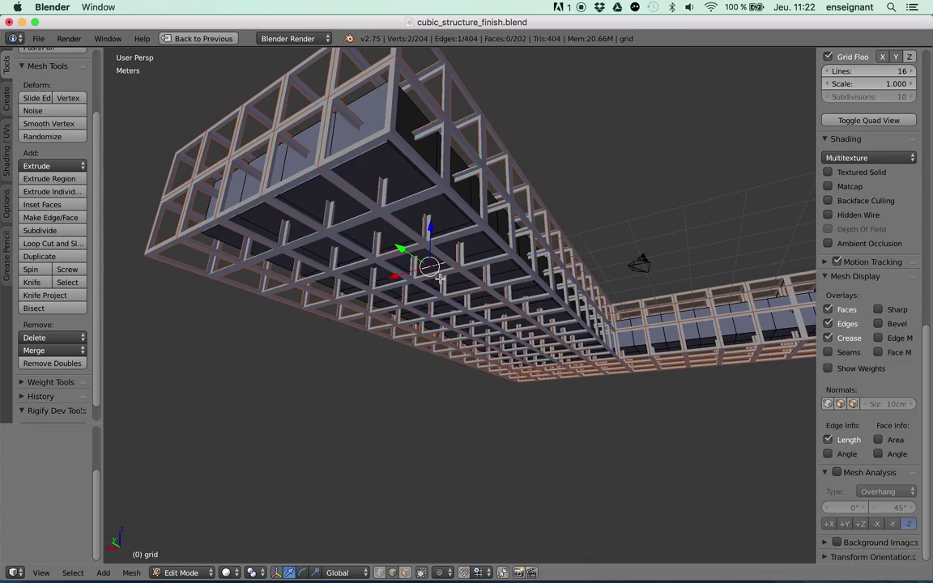
{"action": "left_click", "coordinate": [405, 577]}
{"action": "middle_click_drag", "start_coordinate": [419, 266], "coordinate": [395, 303]}
{"action": "middle_click_drag", "start_coordinate": [486, 311], "coordinate": [413, 281]}
{"action": "right_click", "coordinate": [352, 181]}
{"action": "right_click", "coordinate": [379, 211], "text": "shift"}
{"action": "right_click", "coordinate": [365, 239], "text": "shift"}
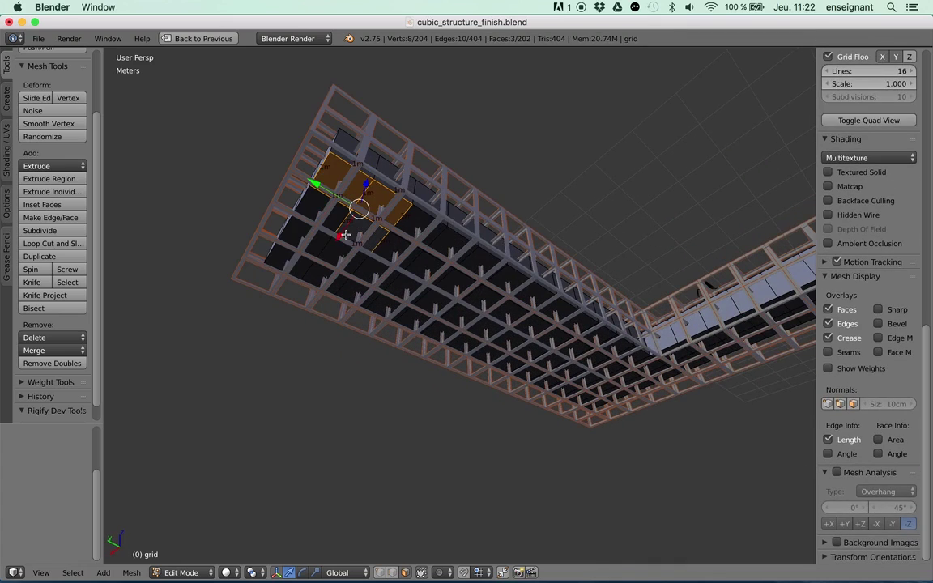
{"action": "right_click", "coordinate": [322, 221], "text": "shift"}
{"action": "right_click", "coordinate": [298, 238], "text": "shift"}
{"action": "right_click", "coordinate": [281, 261], "text": "shift"}
{"action": "right_click", "coordinate": [335, 258], "text": "shift"}
{"action": "right_click", "coordinate": [319, 278], "text": "shift"}
{"action": "scroll", "coordinate": [550, 260], "scroll_direction": "down", "scroll_amount": 3}
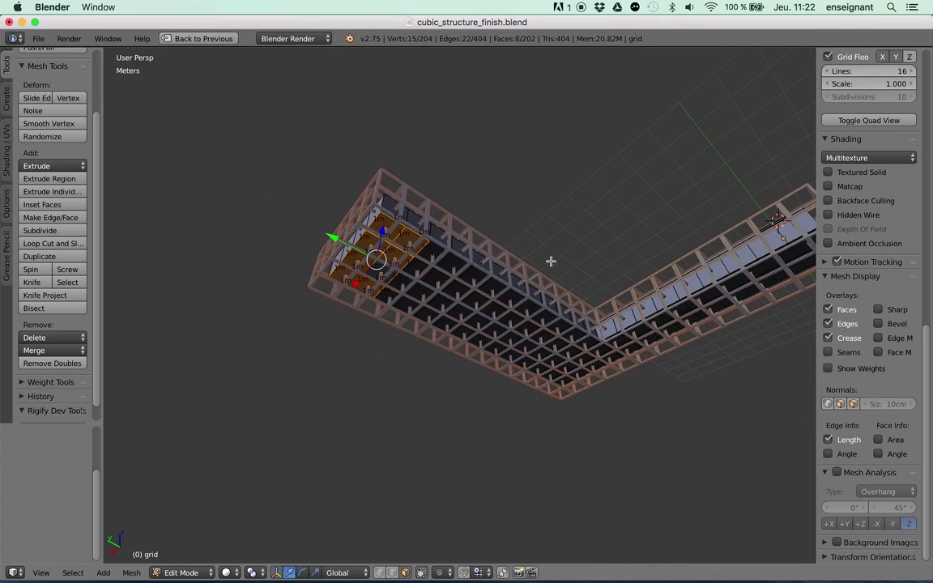
Add the six underside faces at the far -X end of the other branch to the selection.
{"action": "middle_click_drag", "start_coordinate": [537, 278], "coordinate": [423, 278], "text": "shift"}
{"action": "right_click", "coordinate": [716, 247], "text": "shift"}
{"action": "right_click", "coordinate": [727, 260], "text": "shift"}
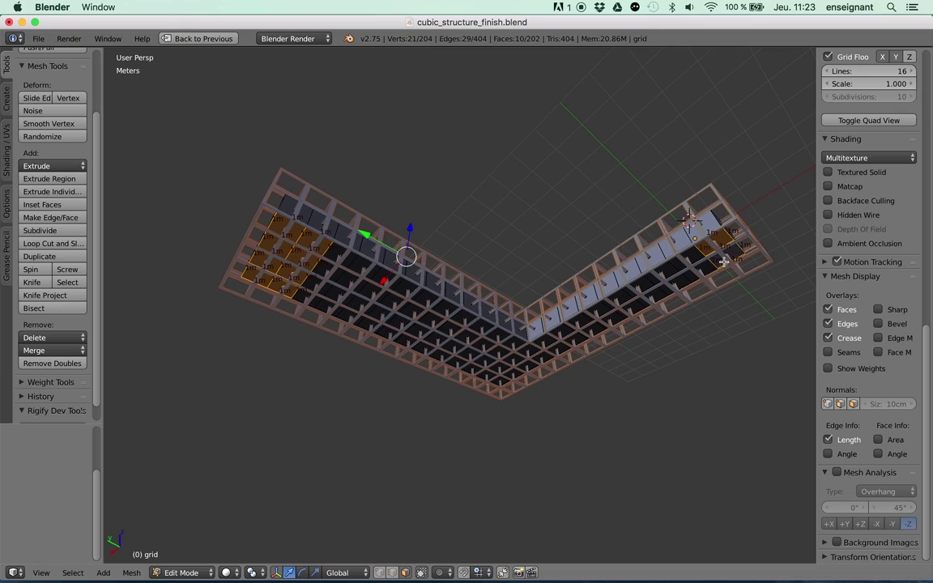
{"action": "right_click", "coordinate": [707, 267], "text": "shift"}
{"action": "right_click", "coordinate": [699, 262], "text": "shift"}
{"action": "right_click", "coordinate": [677, 276], "text": "shift"}
{"action": "right_click", "coordinate": [689, 285], "text": "shift"}
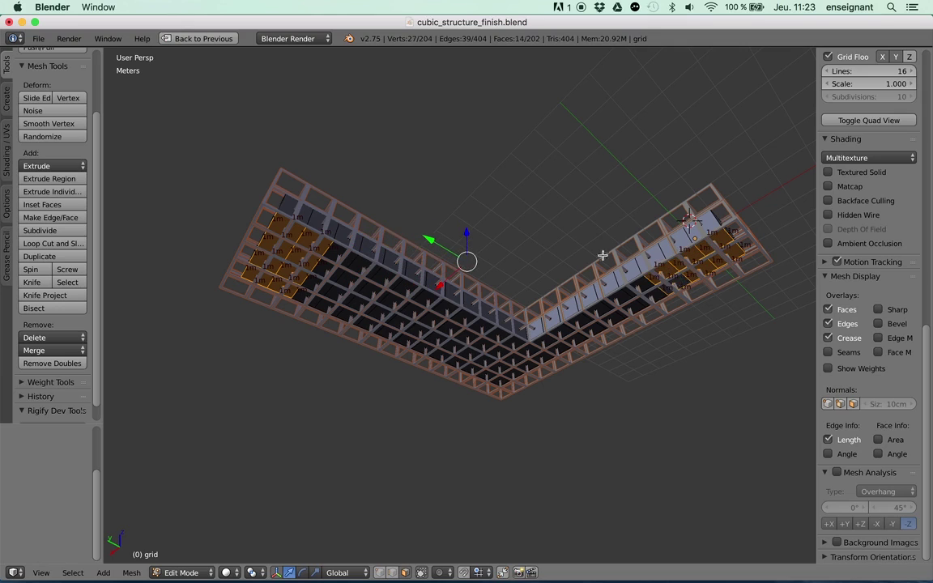
Extrude both selected groups of underside faces 8 m downward along Z from the front view.
{"action": "middle_click_drag", "start_coordinate": [601, 255], "coordinate": [548, 314]}
{"action": "key", "text": "KP_1"}
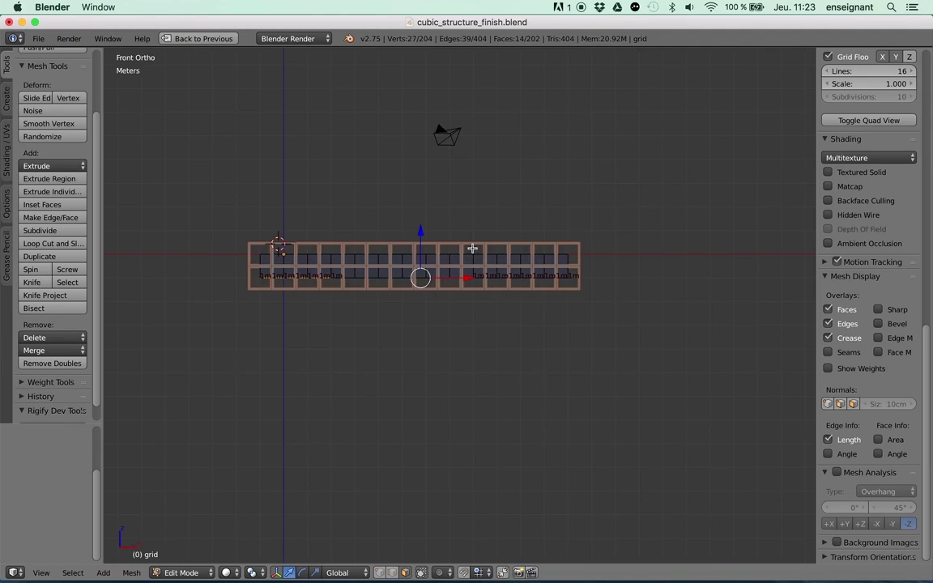
{"action": "key", "text": "e"}
{"action": "key", "text": "g"}
{"action": "right_click", "coordinate": [472, 312]}
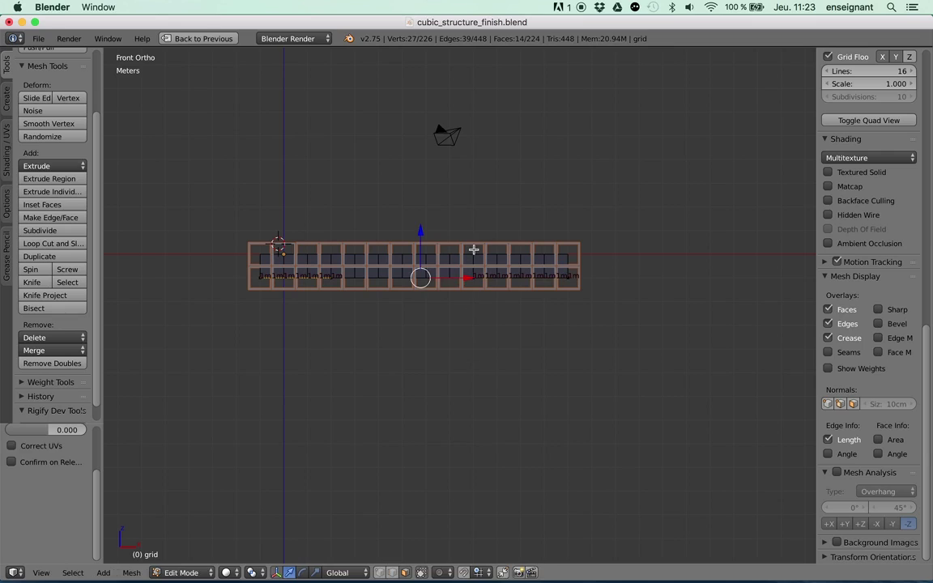
{"action": "key", "text": "g"}
{"action": "key", "text": "z"}
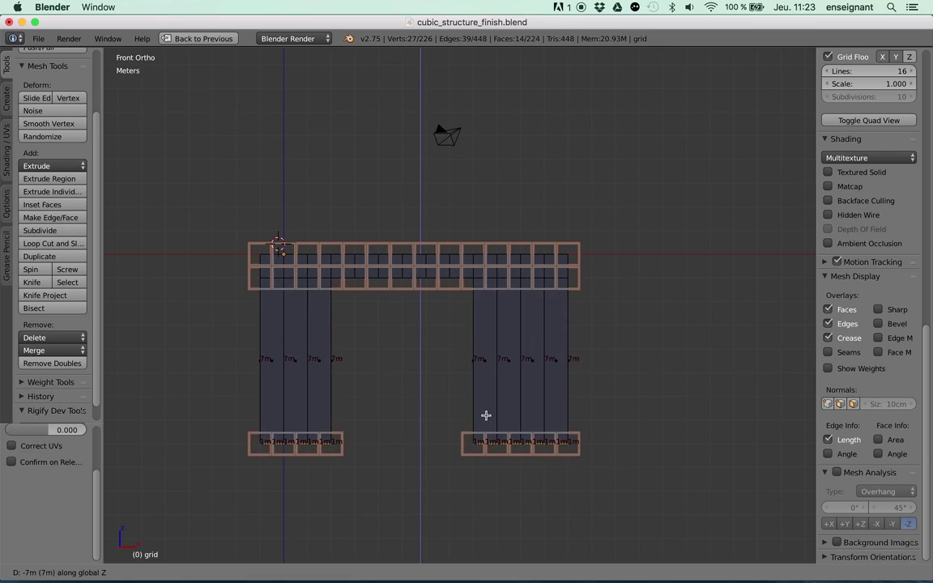
{"action": "left_click", "coordinate": [485, 442]}
Add seven evenly spaced, centred horizontal loop cuts across the four-cell-wide leg.
{"action": "scroll", "coordinate": [485, 400], "scroll_direction": "up", "scroll_amount": 3}
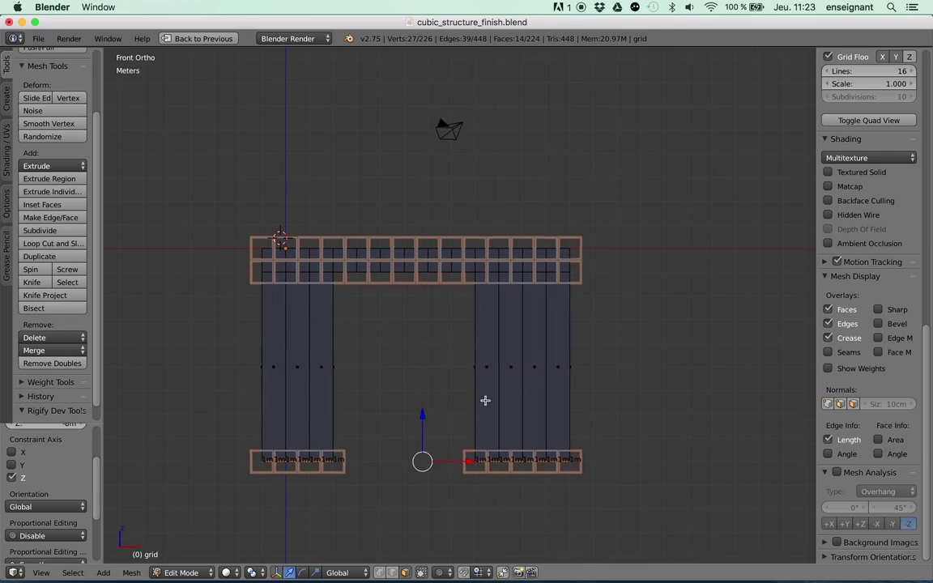
{"action": "key", "text": "ctrl+r"}
{"action": "scroll", "coordinate": [499, 309], "scroll_direction": "up", "scroll_amount": 3}
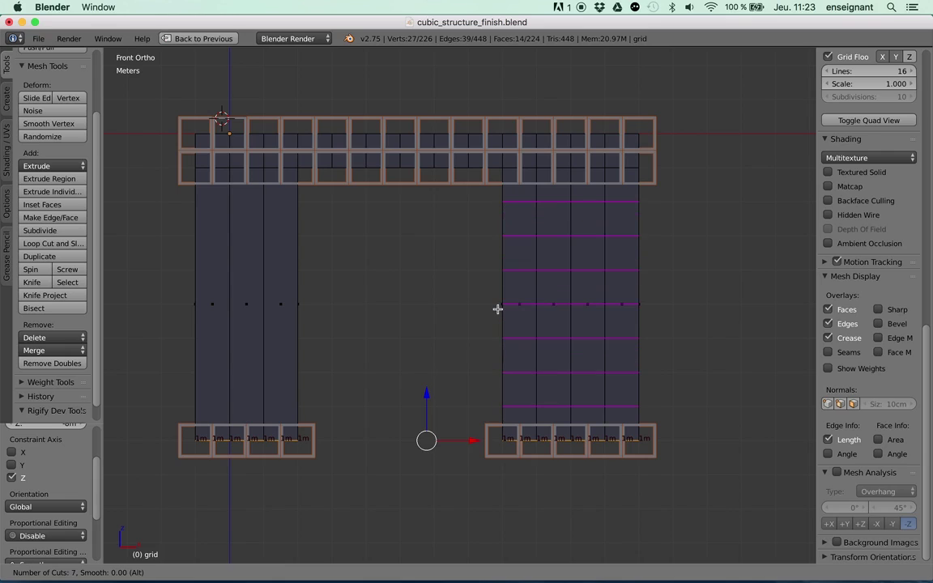
{"action": "left_click", "coordinate": [497, 308]}
{"action": "right_click", "coordinate": [497, 308]}
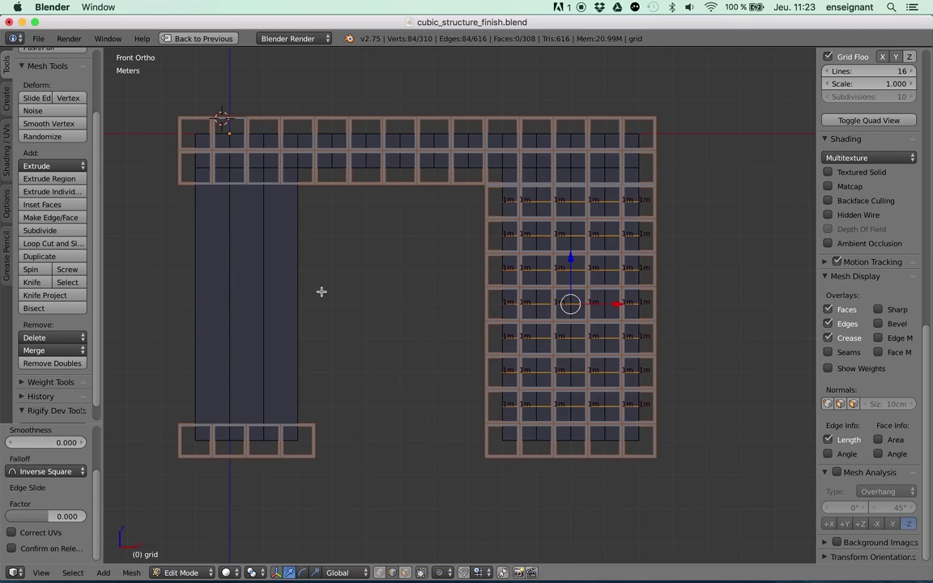
Add seven evenly spaced, centred horizontal loop cuts across the three-cell-wide leg.
{"action": "key", "text": "ctrl+r"}
{"action": "scroll", "coordinate": [290, 292], "scroll_direction": "up", "scroll_amount": 4}
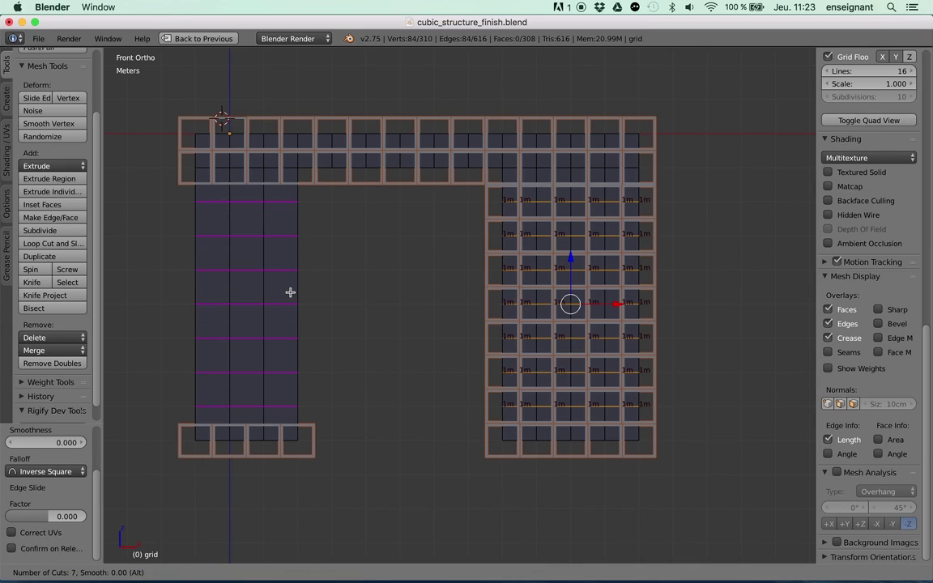
{"action": "left_click", "coordinate": [290, 292]}
{"action": "right_click", "coordinate": [290, 293]}
{"action": "middle_click_drag", "start_coordinate": [279, 261], "coordinate": [423, 204]}
{"action": "key", "text": "Tab"}
{"action": "key", "text": "Tab"}
In face select mode, select nine adjacent faces along the +X side of the Y branch, starting from the outer corner.
{"action": "right_click", "coordinate": [500, 230]}
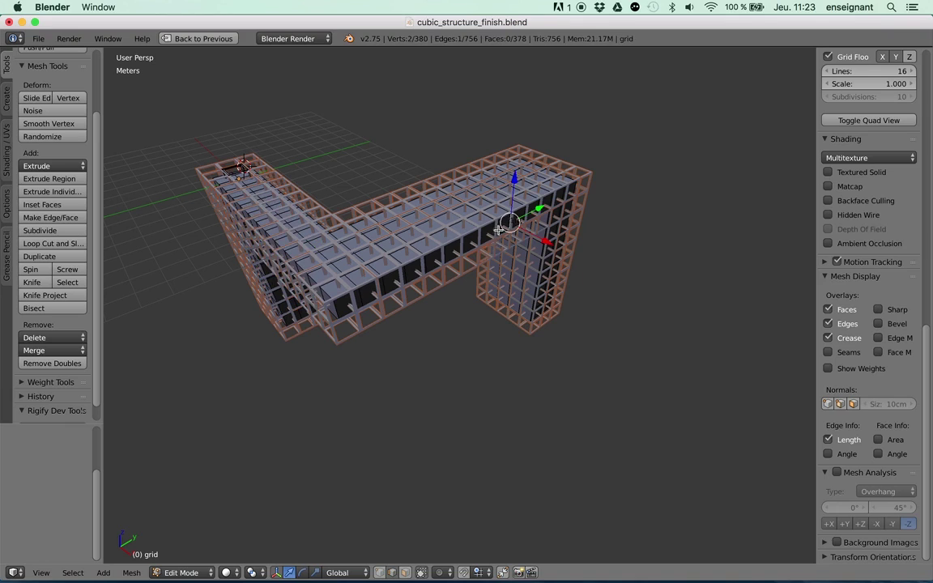
{"action": "right_click", "coordinate": [489, 234], "text": "shift"}
{"action": "left_click", "coordinate": [404, 573]}
{"action": "right_click", "coordinate": [346, 304]}
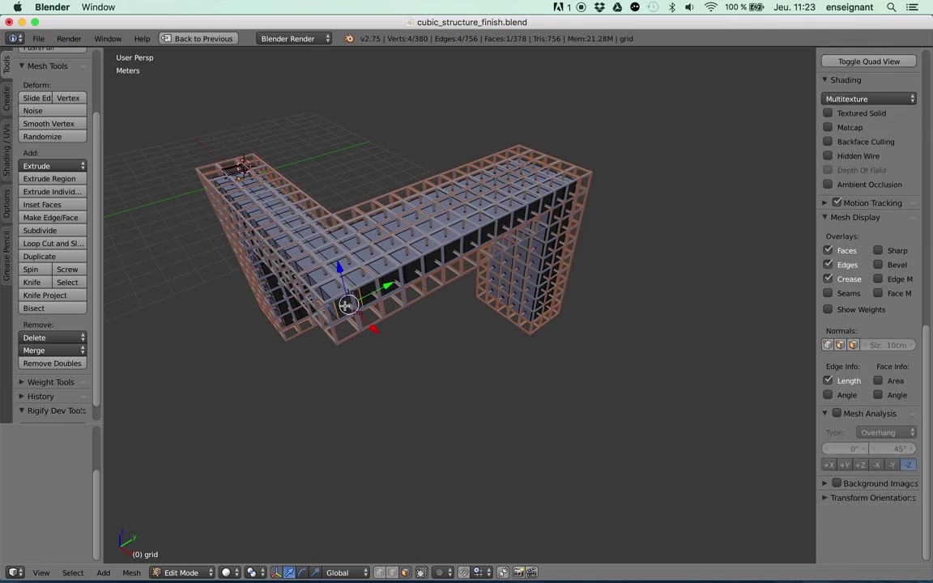
{"action": "right_click", "coordinate": [371, 293], "text": "shift"}
{"action": "right_click", "coordinate": [394, 282], "text": "shift"}
{"action": "right_click", "coordinate": [418, 270], "text": "shift"}
{"action": "right_click", "coordinate": [437, 260], "text": "shift"}
{"action": "right_click", "coordinate": [456, 249], "text": "shift"}
{"action": "right_click", "coordinate": [477, 238], "text": "shift"}
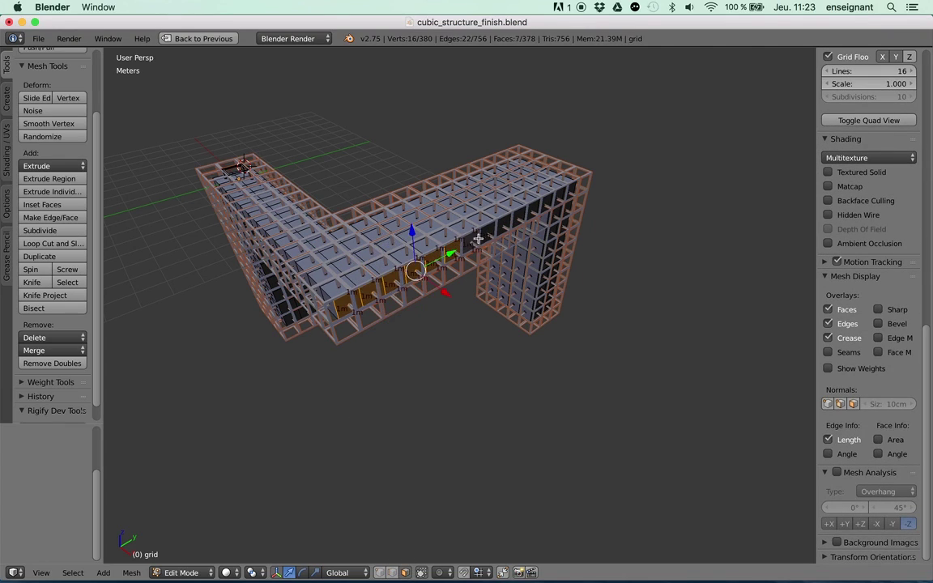
{"action": "right_click", "coordinate": [488, 233], "text": "shift"}
{"action": "right_click", "coordinate": [504, 225], "text": "shift"}
Extrude the nine selected side faces 20 m along X from the top view.
{"action": "middle_click_drag", "start_coordinate": [496, 232], "coordinate": [512, 256]}
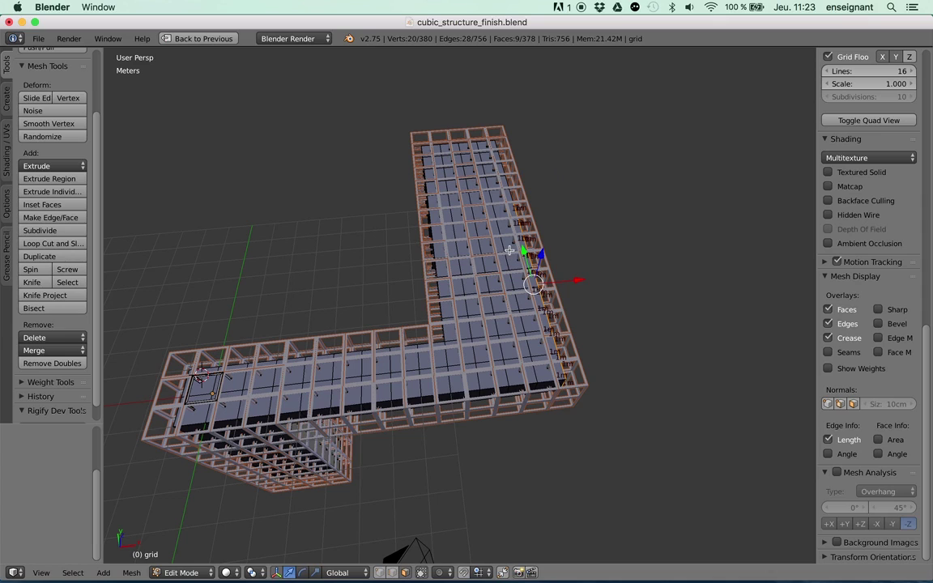
{"action": "key", "text": "KP_7"}
{"action": "middle_click_drag", "start_coordinate": [604, 350], "coordinate": [554, 318], "text": "shift"}
{"action": "scroll", "coordinate": [484, 308], "scroll_direction": "down", "scroll_amount": 1}
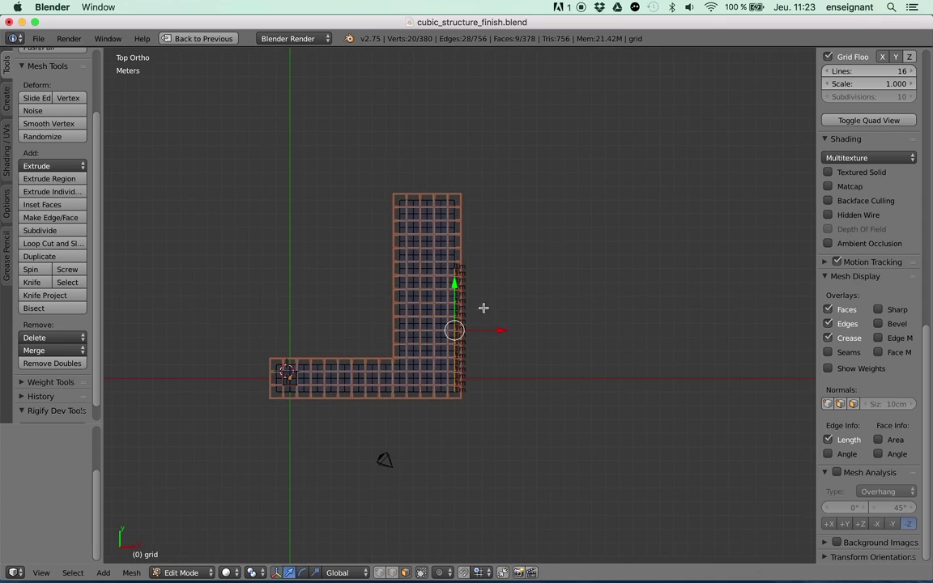
{"action": "key", "text": "e"}
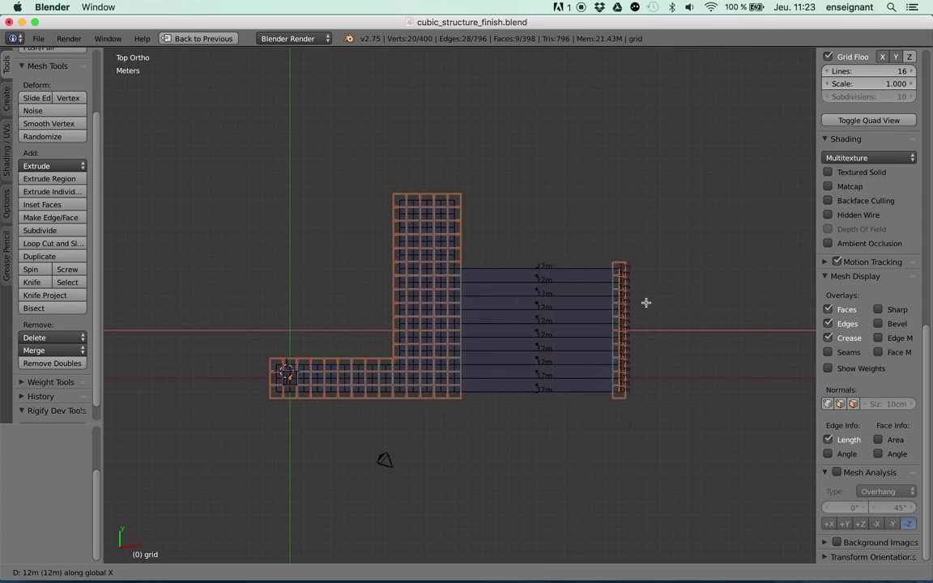
{"action": "left_click", "coordinate": [746, 295]}
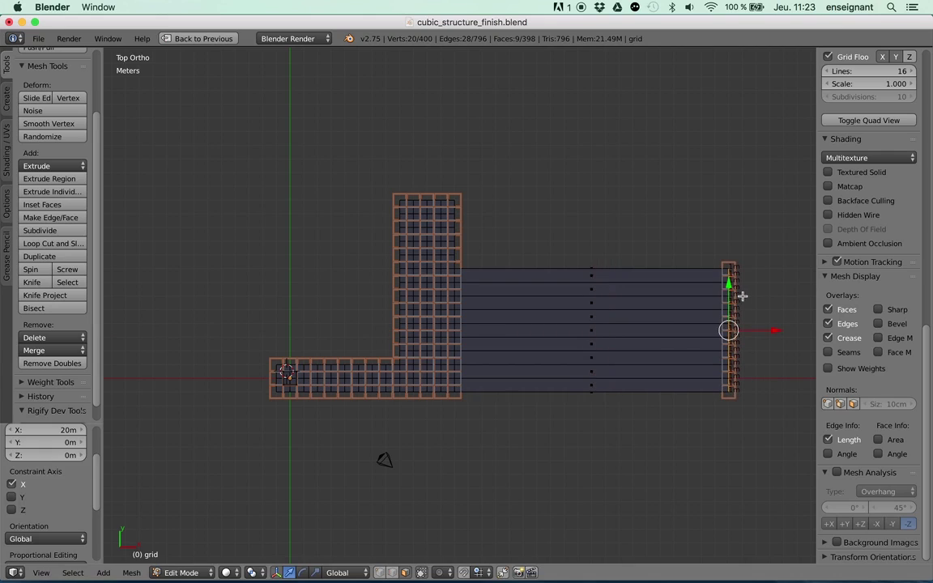
{"action": "middle_click_drag", "start_coordinate": [741, 296], "coordinate": [436, 260]}
{"action": "key", "text": "KP_5"}
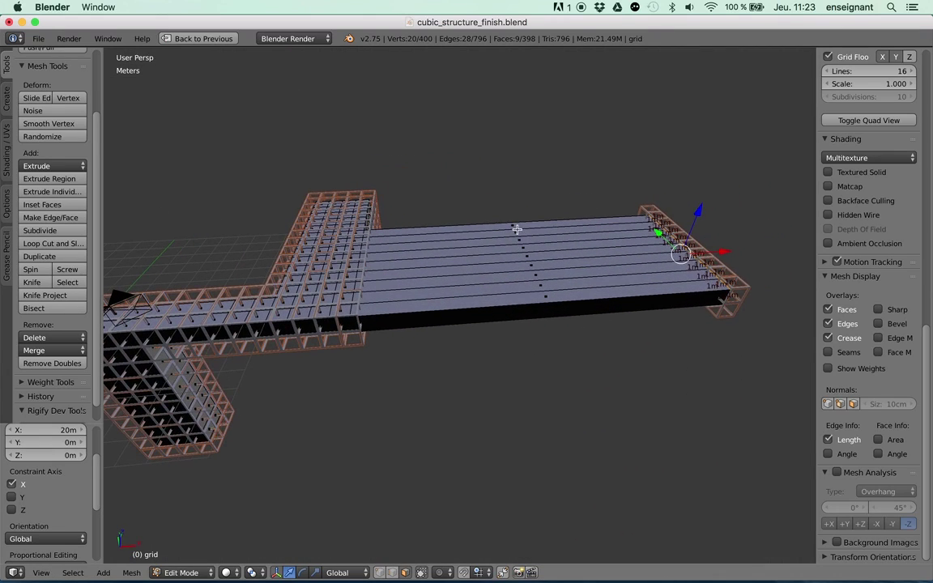
{"action": "key", "text": "ctrl+r"}
{"action": "scroll", "coordinate": [517, 229], "scroll_direction": "up", "scroll_amount": 6}
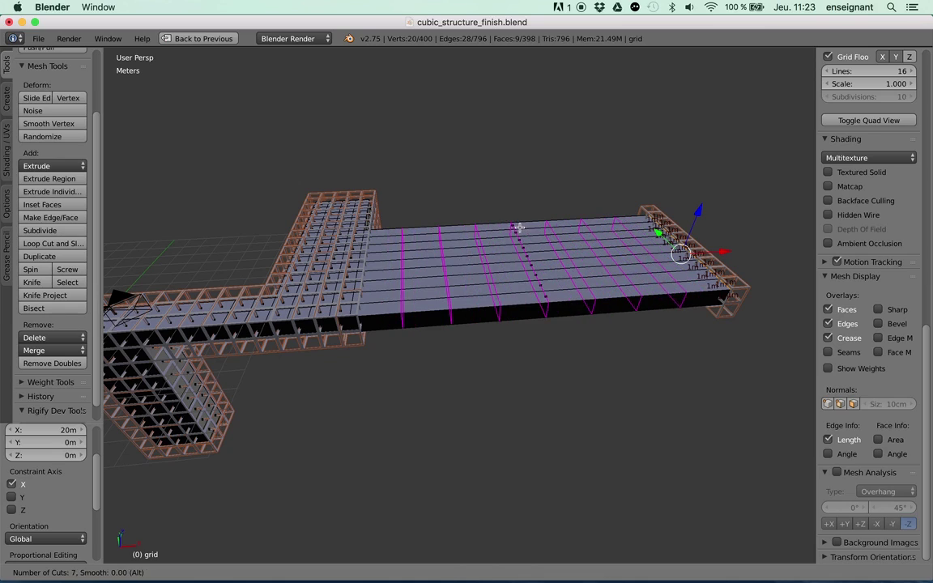
{"action": "key", "text": "Escape"}
Add 19 evenly spaced, centred loop cuts across the 20 m section of the grid.
{"action": "key", "text": "ctrl+r"}
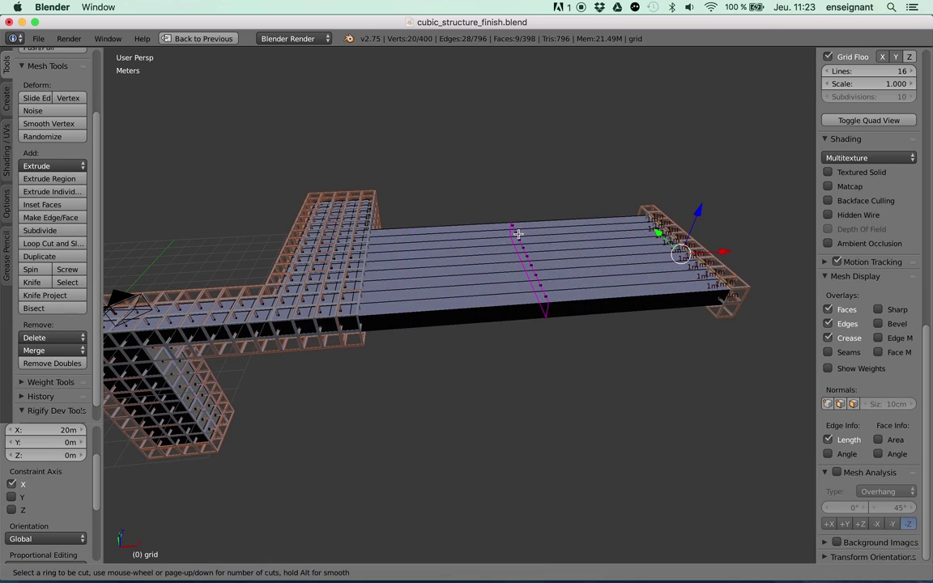
{"action": "type", "text": "19"}
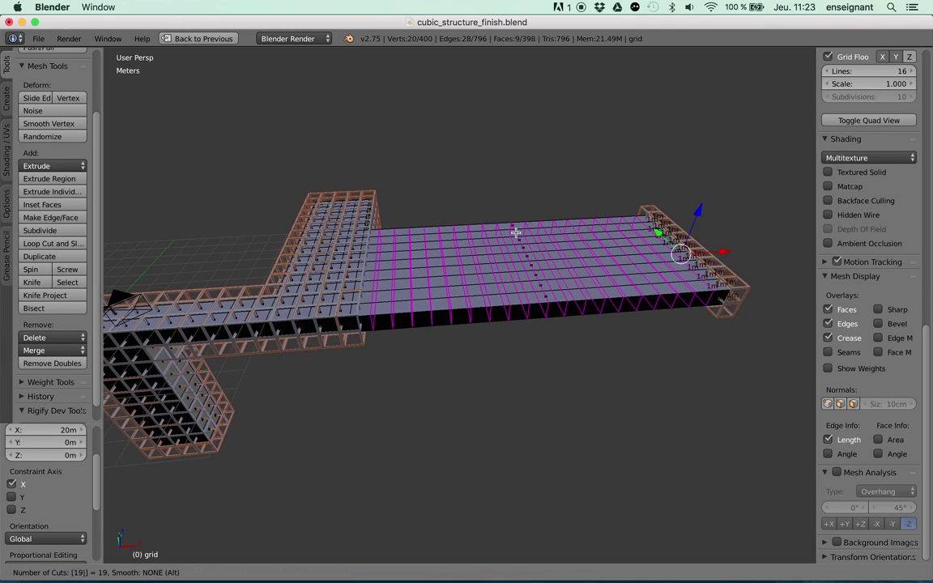
{"action": "key", "text": "Return"}
{"action": "right_click", "coordinate": [451, 292]}
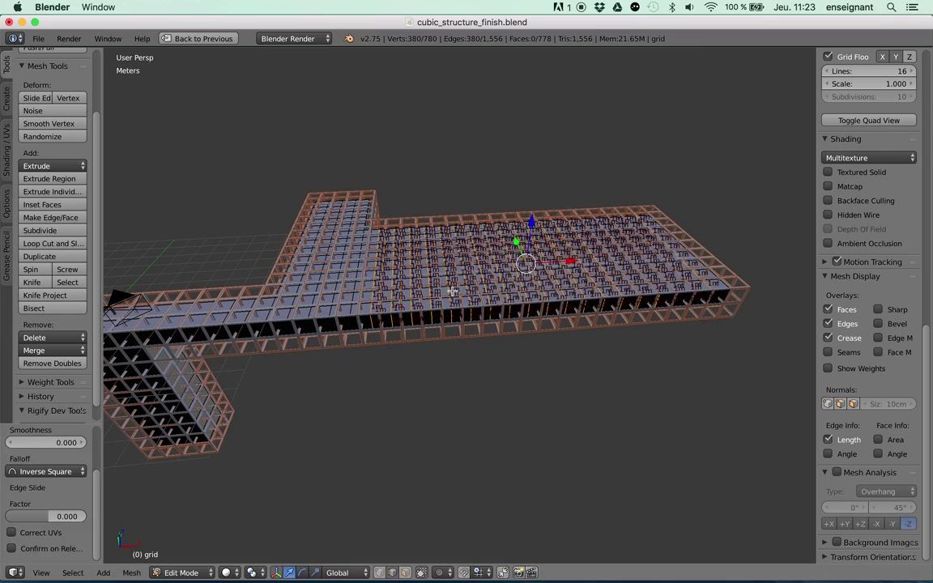
Circle-select an irregular patch of about 47 faces on the underside of the wide section and extrude it 1 m down.
{"action": "key", "text": "a"}
{"action": "middle_click_drag", "start_coordinate": [457, 302], "coordinate": [412, 532]}
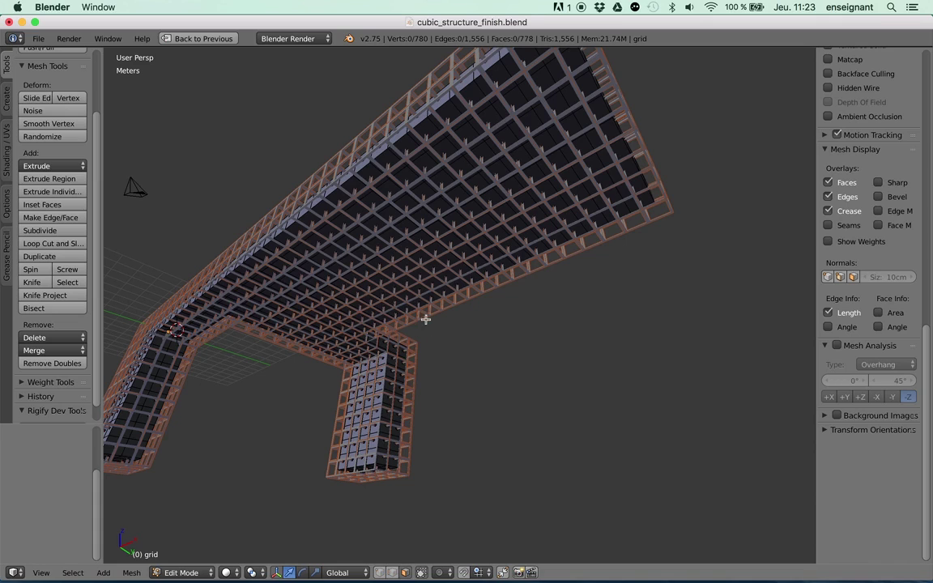
{"action": "middle_click_drag", "start_coordinate": [425, 317], "coordinate": [438, 228]}
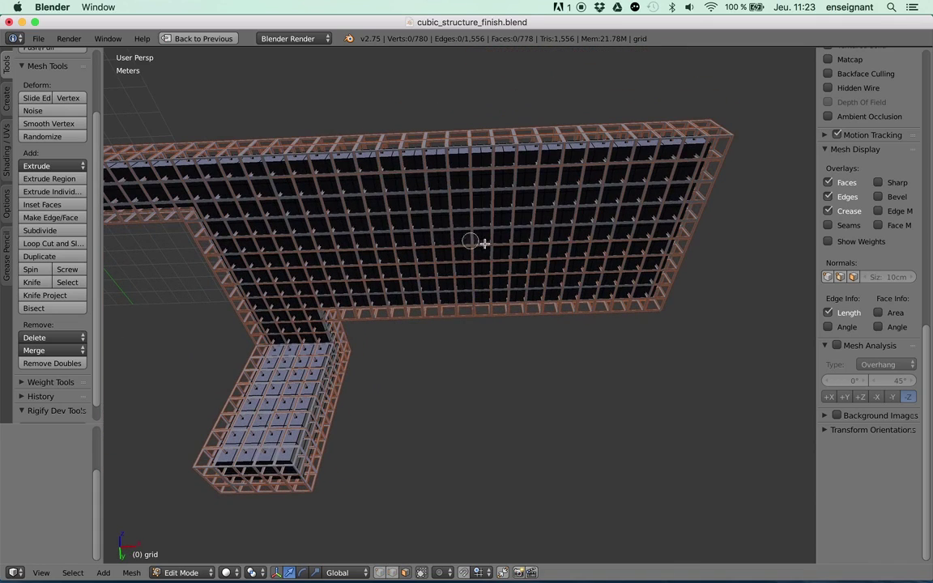
{"action": "mouse_move", "coordinate": [401, 210]}
{"action": "left_mouse_down"}
{"action": "mouse_move", "coordinate": [352, 208]}
{"action": "mouse_move", "coordinate": [554, 221]}
{"action": "mouse_move", "coordinate": [450, 226]}
{"action": "mouse_move", "coordinate": [564, 225]}
{"action": "mouse_move", "coordinate": [579, 215]}
{"action": "left_mouse_up"}
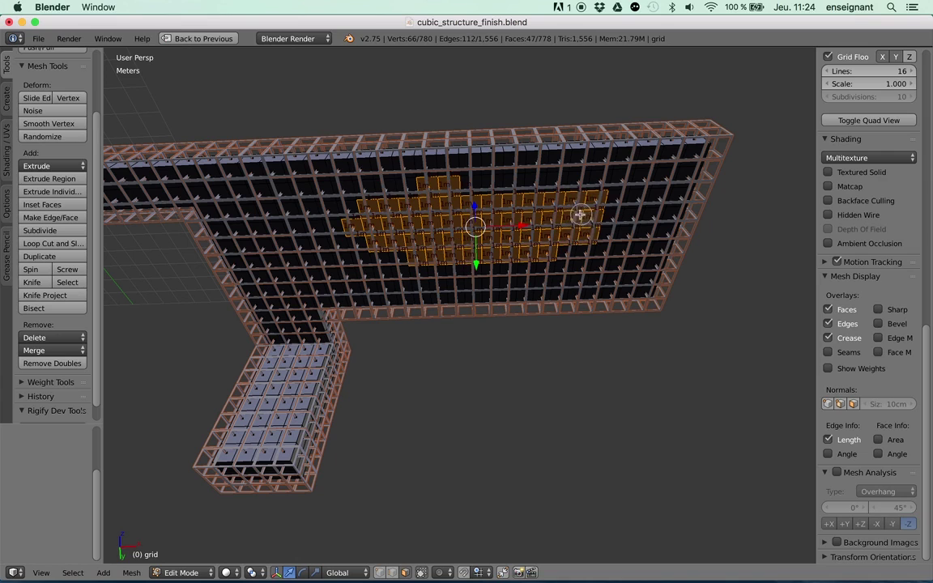
{"action": "right_click", "coordinate": [573, 225]}
{"action": "scroll", "coordinate": [541, 225], "scroll_direction": "down", "scroll_amount": 1}
{"action": "middle_click_drag", "start_coordinate": [541, 223], "coordinate": [515, 229]}
{"action": "key", "text": "e"}
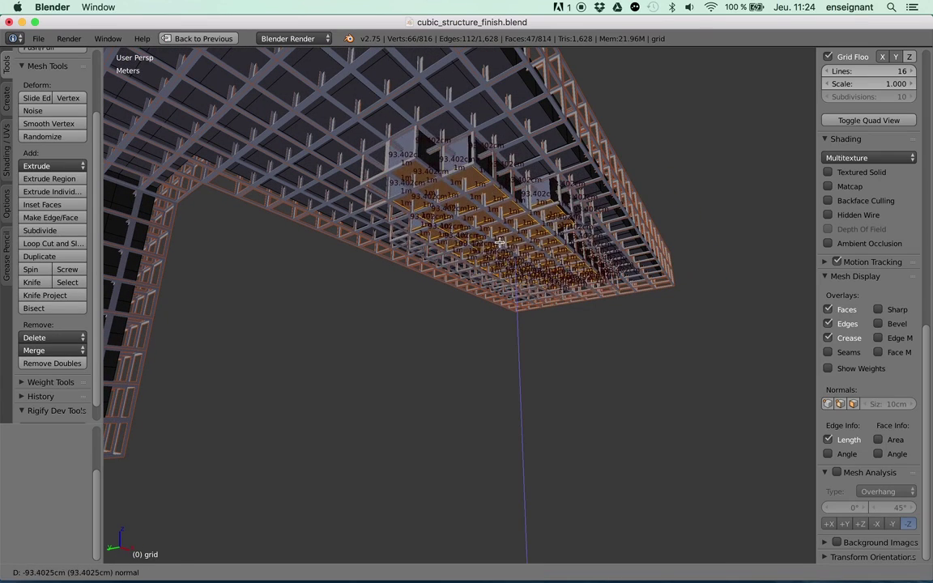
{"action": "left_click", "coordinate": [499, 243]}
Select six adjoining faces within the lowered patch, extrude them 1 m further down and leave edit mode.
{"action": "right_click", "coordinate": [503, 243]}
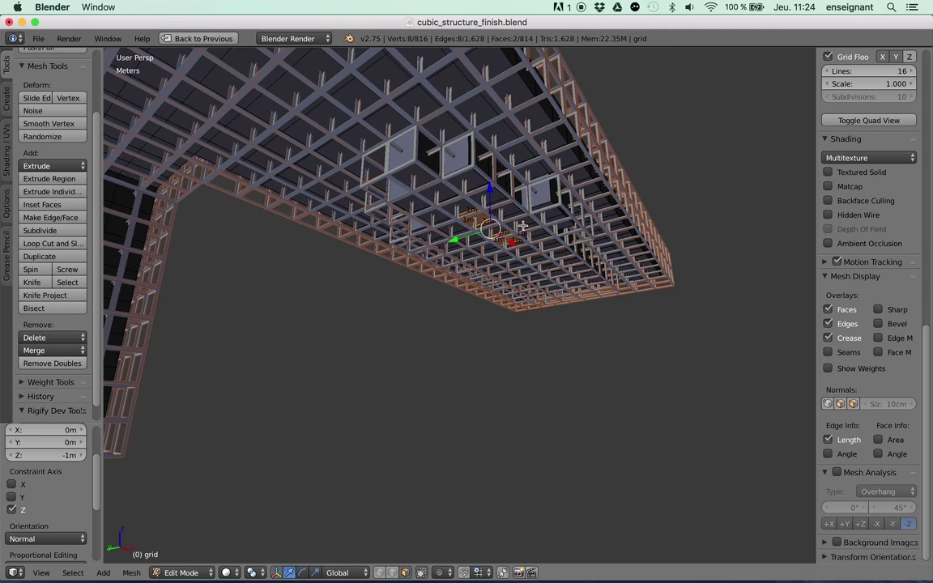
{"action": "right_click", "coordinate": [521, 241], "text": "shift"}
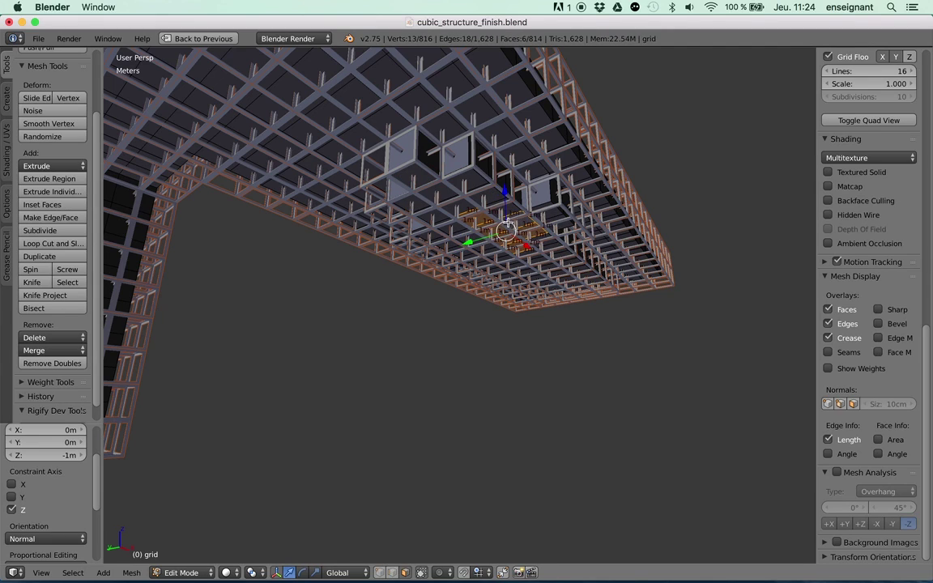
{"action": "key", "text": "e"}
{"action": "left_click", "coordinate": [508, 246], "text": "ctrl"}
{"action": "middle_click_drag", "start_coordinate": [507, 246], "coordinate": [324, 231]}
{"action": "key", "text": "Tab"}
{"action": "scroll", "coordinate": [439, 216], "scroll_direction": "down", "scroll_amount": 5}
{"action": "scroll", "coordinate": [444, 220], "scroll_direction": "up", "scroll_amount": 3}
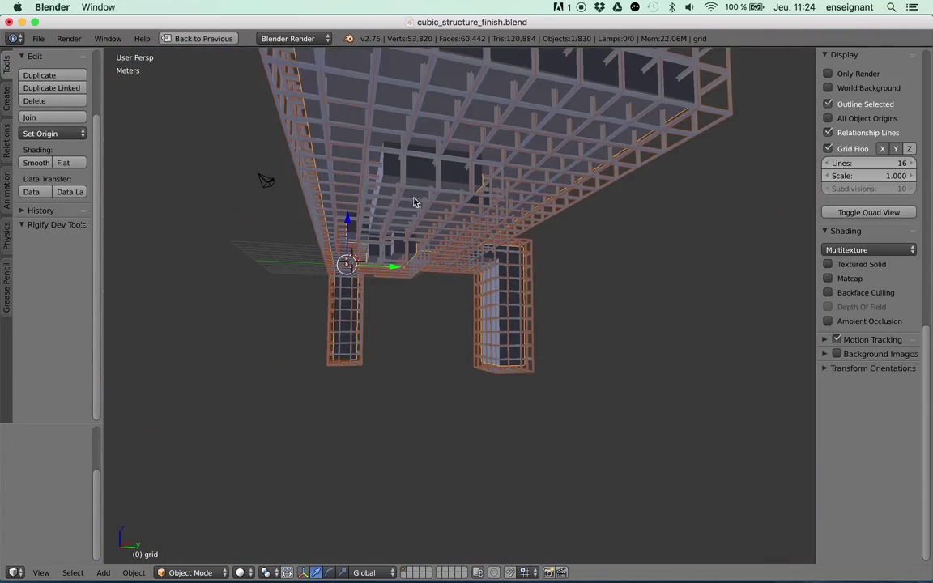
{"action": "middle_click_drag", "start_coordinate": [414, 202], "coordinate": [446, 81]}
In edit mode, select the row of 19 underside faces along the wide section's -Y edge, starting at the +X end.
{"action": "key", "text": "Tab"}
{"action": "right_click", "coordinate": [499, 103]}
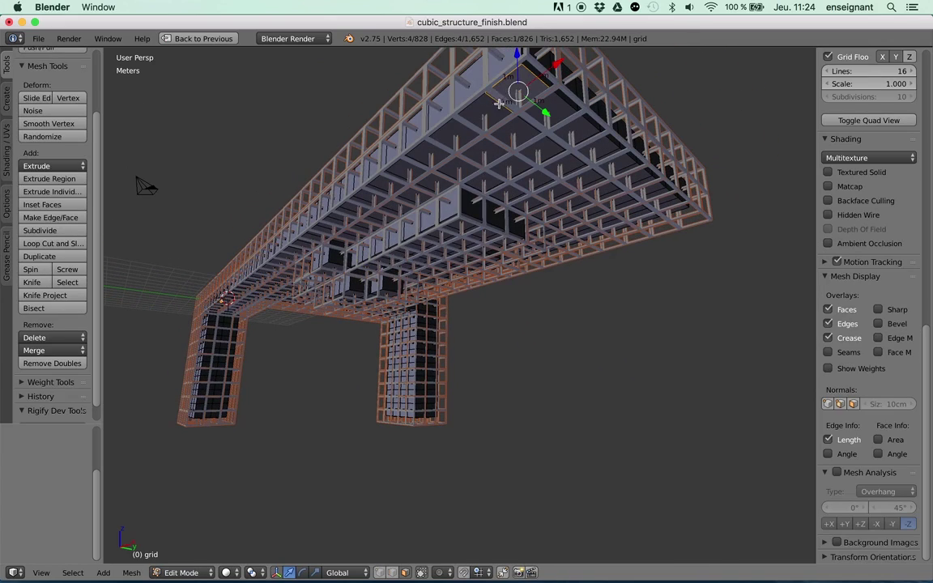
{"action": "right_click", "coordinate": [484, 114], "text": "shift"}
{"action": "right_click", "coordinate": [459, 138], "text": "shift"}
{"action": "right_click", "coordinate": [425, 161], "text": "shift"}
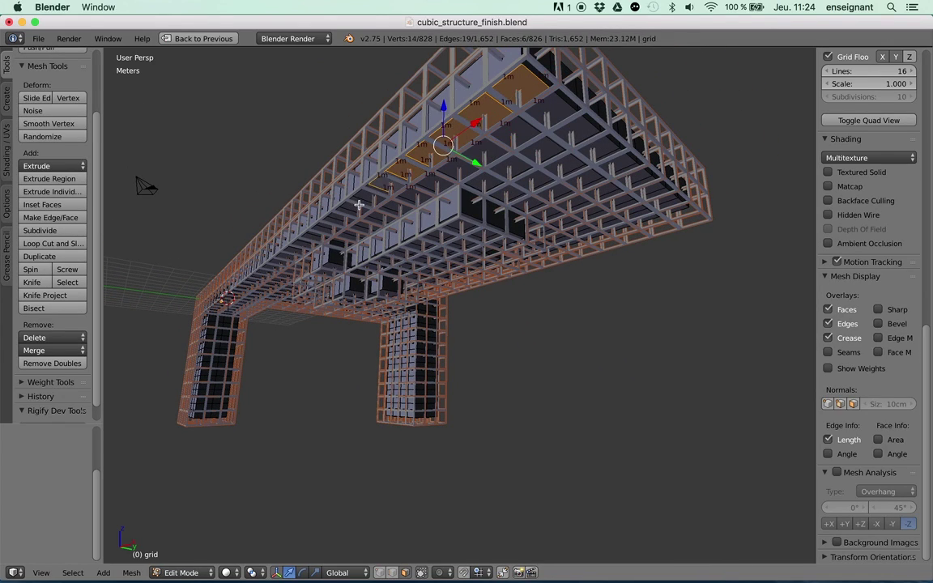
{"action": "middle_click_drag", "start_coordinate": [387, 195], "coordinate": [505, 188]}
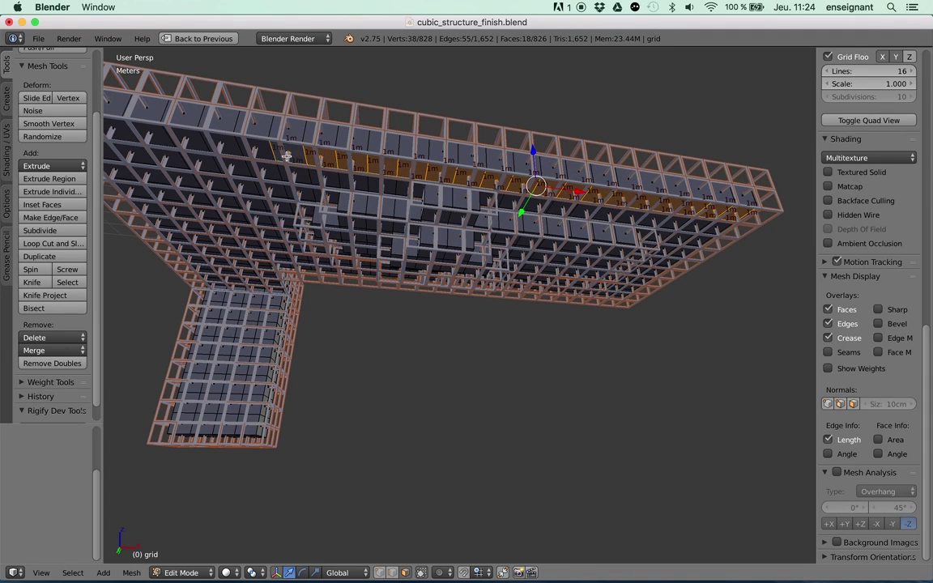
{"action": "middle_click_drag", "start_coordinate": [620, 220], "coordinate": [543, 235]}
{"action": "middle_click_drag", "start_coordinate": [396, 291], "coordinate": [448, 257], "text": "shift"}
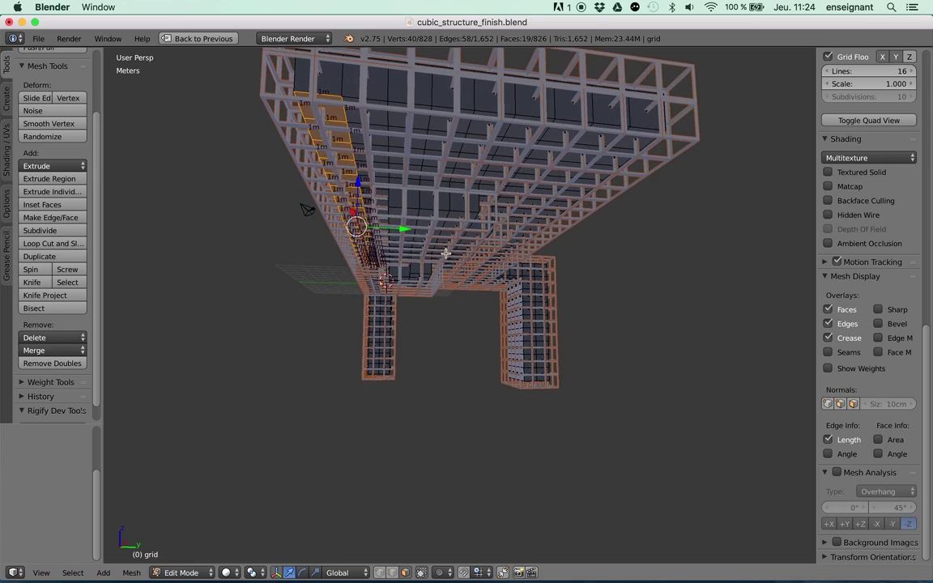
Try extruding the face row 8 m down in perspective and loop-cutting the new wall, and undo both operations.
{"action": "key", "text": "e"}
{"action": "left_click", "coordinate": [434, 425]}
{"action": "key", "text": "ctrl+r"}
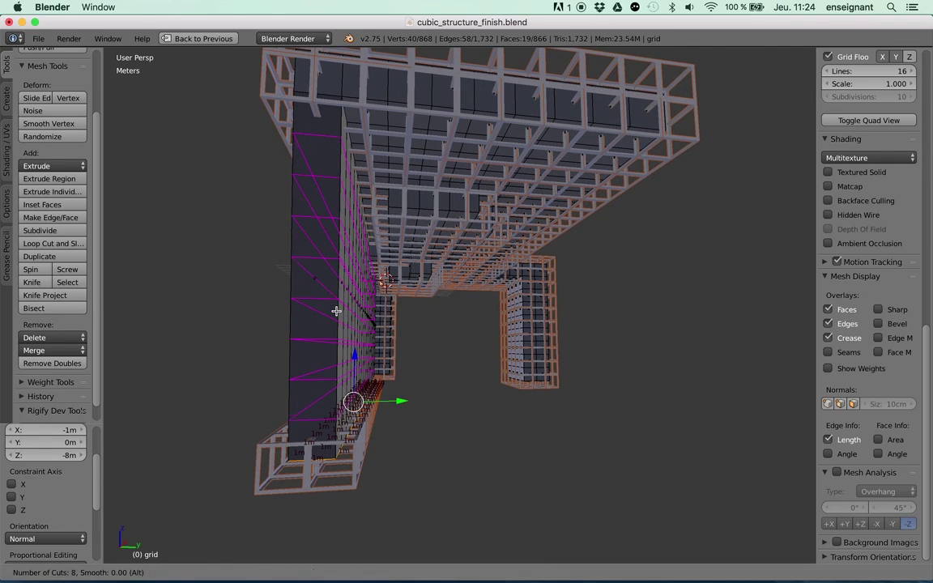
{"action": "left_click", "coordinate": [333, 309]}
{"action": "right_click", "coordinate": [333, 310]}
{"action": "middle_click_drag", "start_coordinate": [332, 310], "coordinate": [417, 241]}
{"action": "key", "text": "ctrl+z"}
Extrude the row of 19 faces 8 m straight down from the front view.
{"action": "key", "text": "KP_1"}
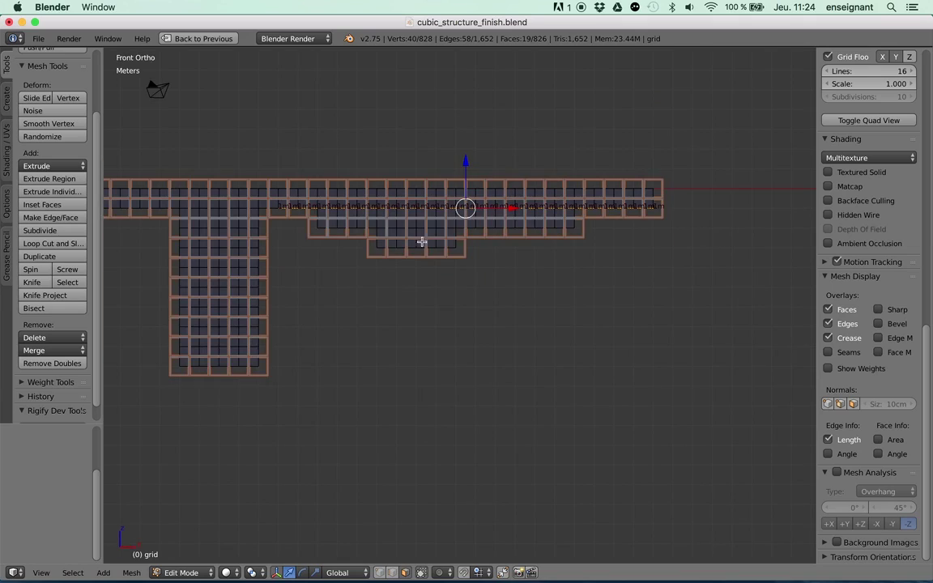
{"action": "key", "text": "e"}
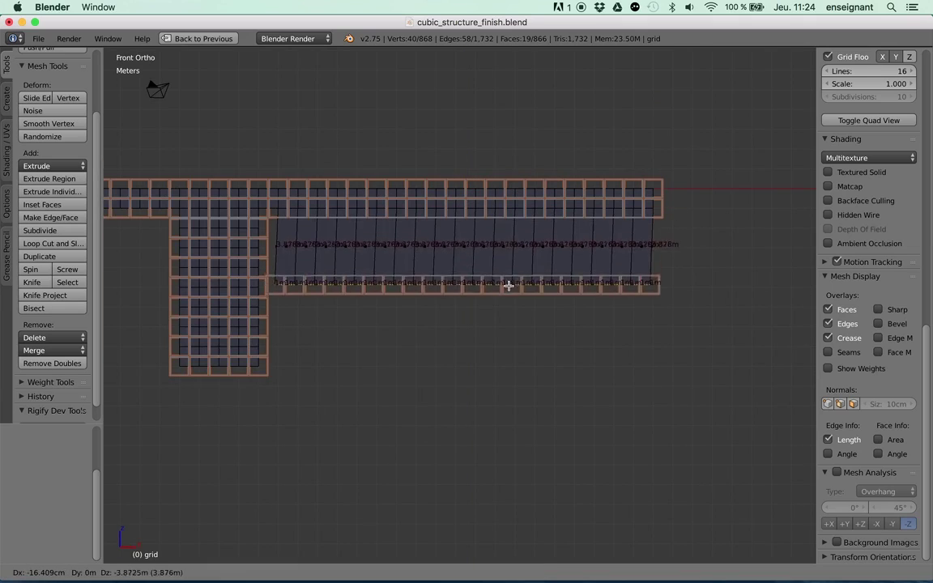
{"action": "left_click", "coordinate": [508, 359]}
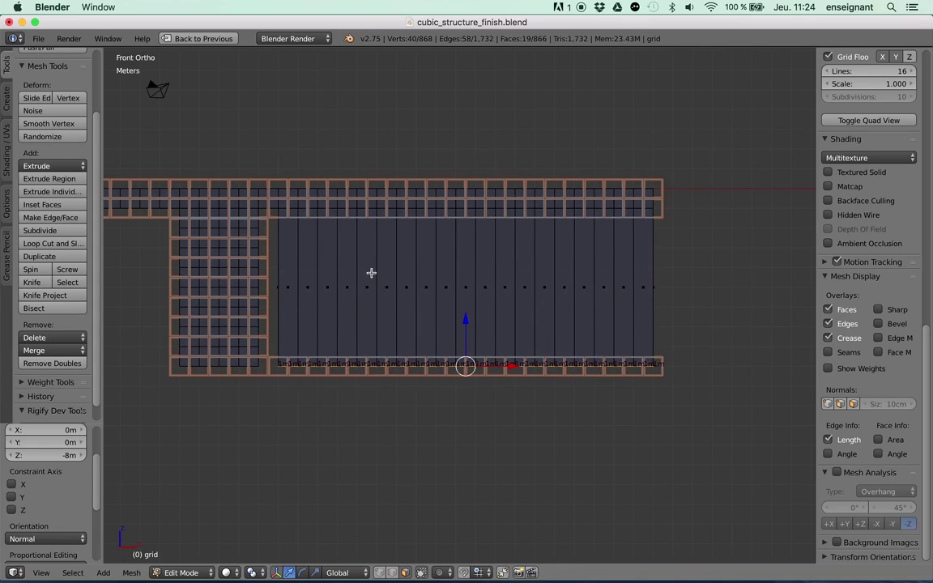
Add seven evenly spaced, centred horizontal loop cuts across the 8 m wall.
{"action": "key", "text": "ctrl+r"}
{"action": "scroll", "coordinate": [371, 273], "scroll_direction": "up", "scroll_amount": 4}
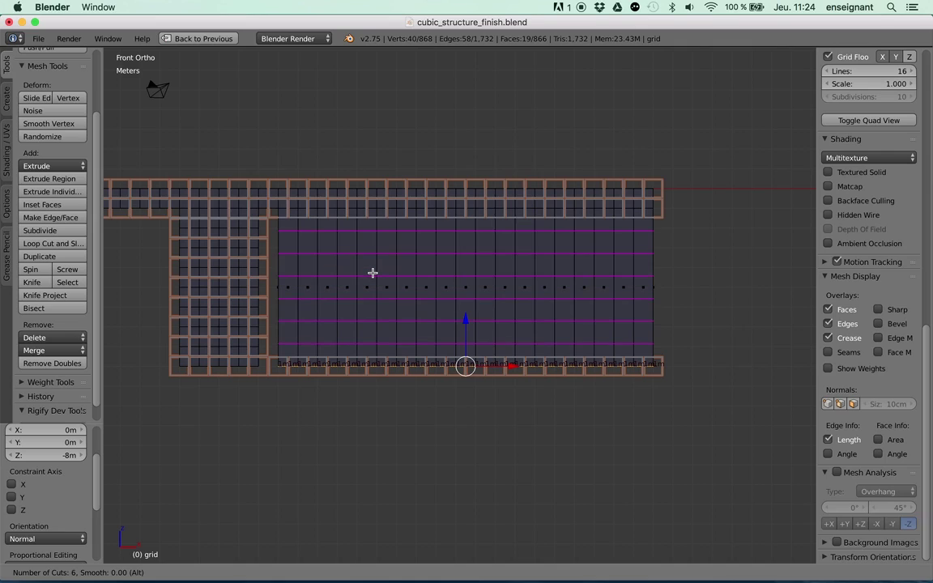
{"action": "left_click", "coordinate": [374, 273]}
{"action": "right_click", "coordinate": [373, 273]}
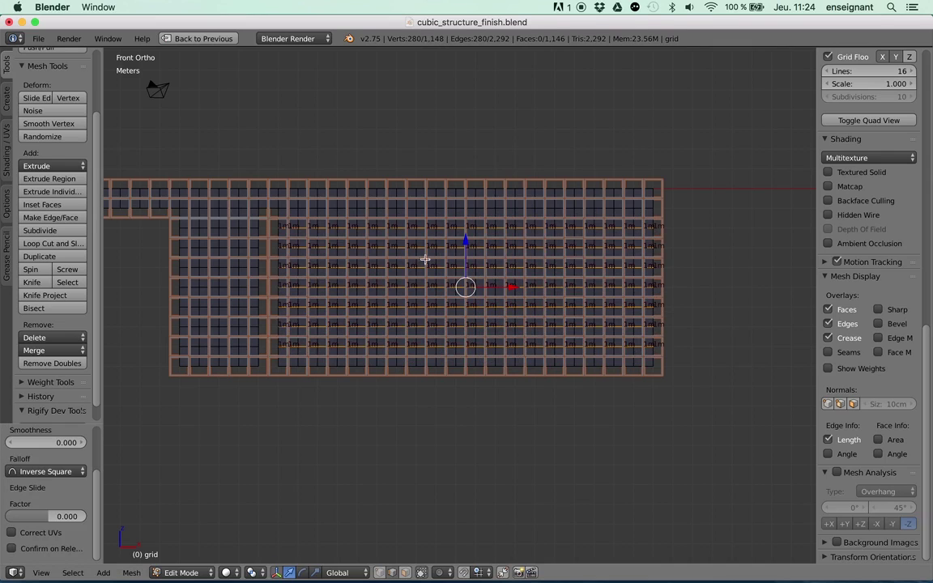
Clear the loop cut selection and switch to face select mode to work on the wall's inner side.
{"action": "middle_click_drag", "start_coordinate": [490, 234], "coordinate": [427, 267]}
{"action": "key", "text": "a"}
{"action": "right_click", "coordinate": [427, 266]}
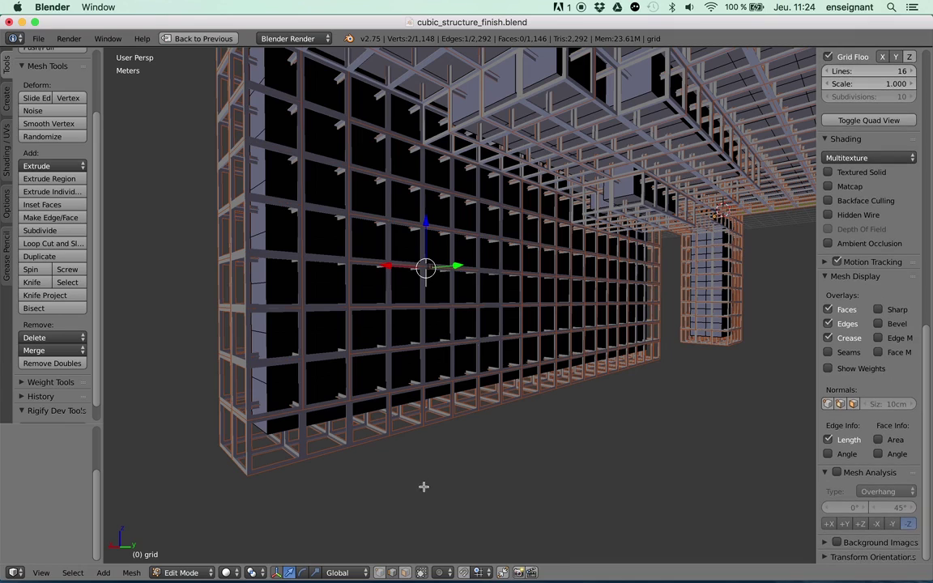
{"action": "left_click", "coordinate": [404, 573]}
{"action": "right_click", "coordinate": [377, 306]}
{"action": "right_click", "coordinate": [486, 234], "text": "shift"}
{"action": "right_click", "coordinate": [523, 276], "text": "shift"}
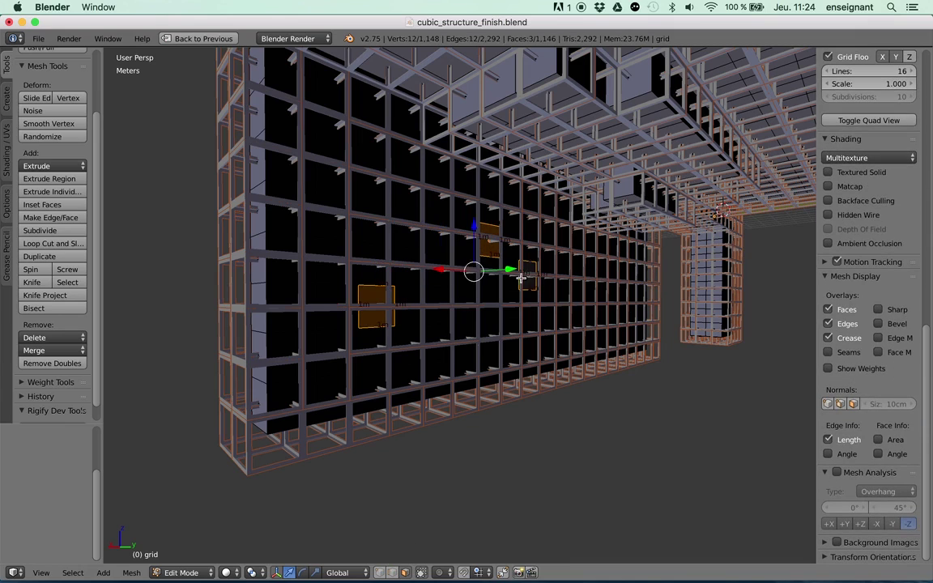
{"action": "key", "text": "a"}
Circle-select an irregular patch of faces on the wall's inner side, extrude it and pull it outward along Y.
{"action": "key", "text": "c"}
{"action": "mouse_move", "coordinate": [412, 259]}
{"action": "left_mouse_down"}
{"action": "mouse_move", "coordinate": [397, 243]}
{"action": "mouse_move", "coordinate": [531, 264]}
{"action": "mouse_move", "coordinate": [538, 275]}
{"action": "left_mouse_up"}
{"action": "middle_click_drag", "start_coordinate": [470, 244], "coordinate": [521, 251]}
{"action": "key", "text": "e"}
{"action": "key", "text": "x"}
{"action": "right_click", "coordinate": [541, 255]}
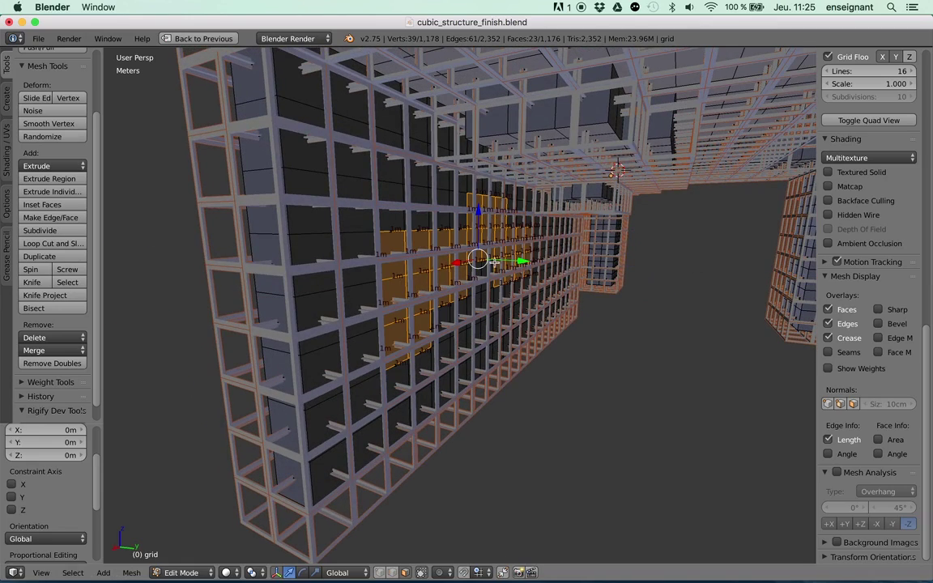
{"action": "left_click_drag", "start_coordinate": [522, 262], "coordinate": [560, 273]}
Leave edit mode, deselect everything and restore the full editor layout from the maximized 3D view.
{"action": "middle_click_drag", "start_coordinate": [561, 274], "coordinate": [474, 252]}
{"action": "key", "text": "Tab"}
{"action": "key", "text": "a"}
{"action": "key", "text": "ctrl+Up"}
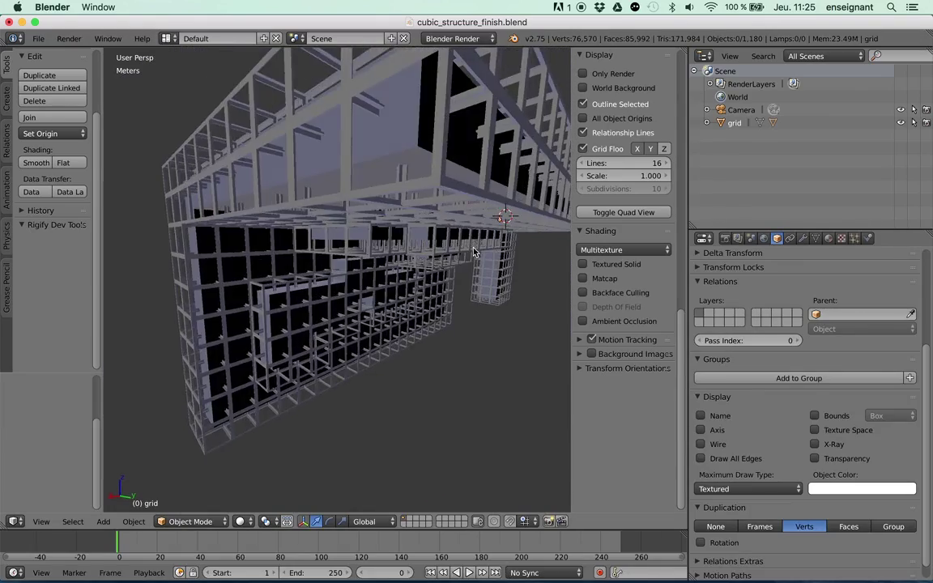
Display the whole structure in wireframe from the top orthographic view.
{"action": "scroll", "coordinate": [474, 252], "scroll_direction": "down", "scroll_amount": 4}
{"action": "mouse_move", "coordinate": [381, 253]}
{"action": "middle_mouse_down"}
{"action": "mouse_move", "coordinate": [396, 277]}
{"action": "mouse_move", "coordinate": [386, 315]}
{"action": "middle_mouse_up"}
{"action": "key", "text": "KP_7"}
{"action": "key", "text": "KP_5"}
{"action": "key", "text": "z"}
Place the 3D cursor near the wide section's -Y edge, add a point lamp there and move it inward toward +X and +Y.
{"action": "left_click", "coordinate": [386, 315]}
{"action": "key", "text": "shift+a"}
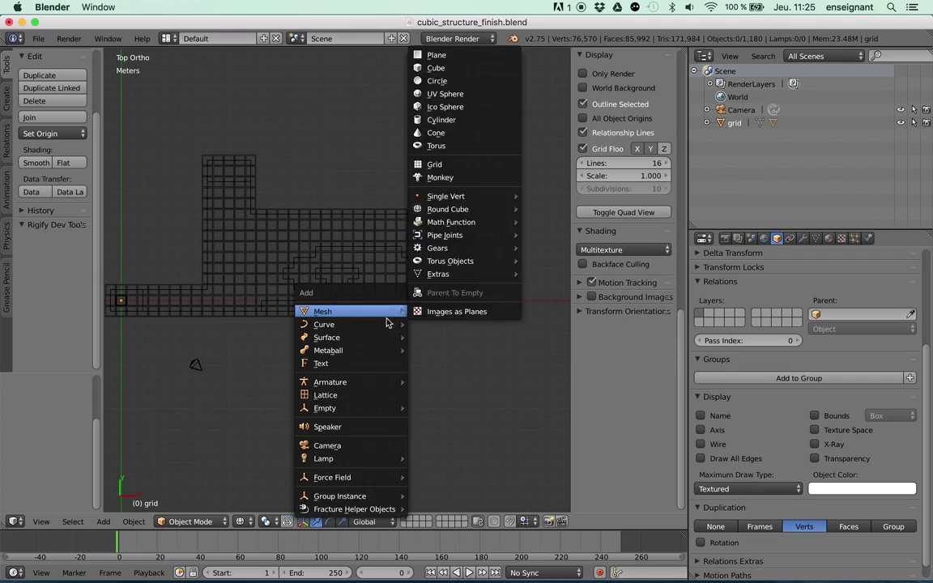
{"action": "key", "text": "Escape"}
{"action": "key", "text": "shift+a"}
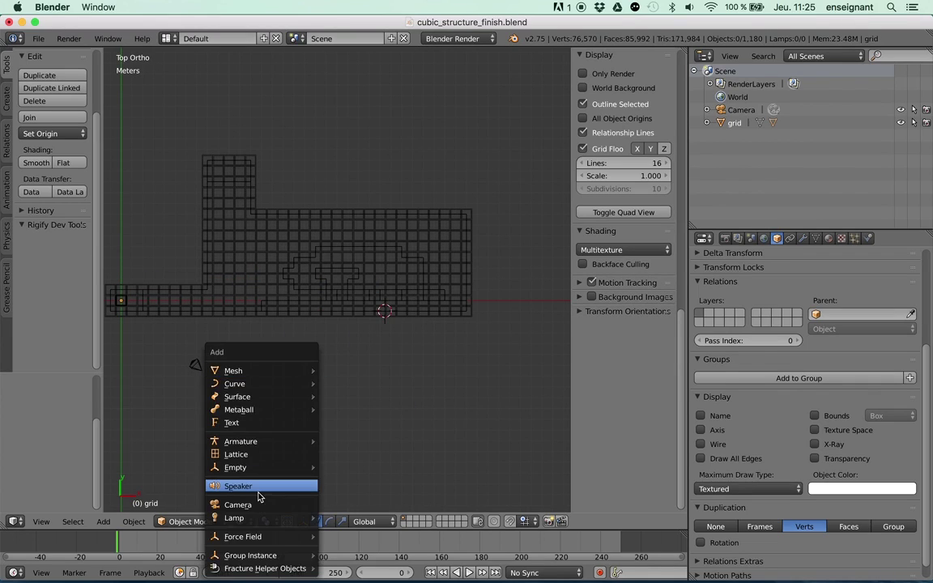
{"action": "mouse_move", "coordinate": [249, 521]}
{"action": "left_click", "coordinate": [353, 462]}
{"action": "middle_click_drag", "start_coordinate": [399, 337], "coordinate": [423, 365], "text": "shift"}
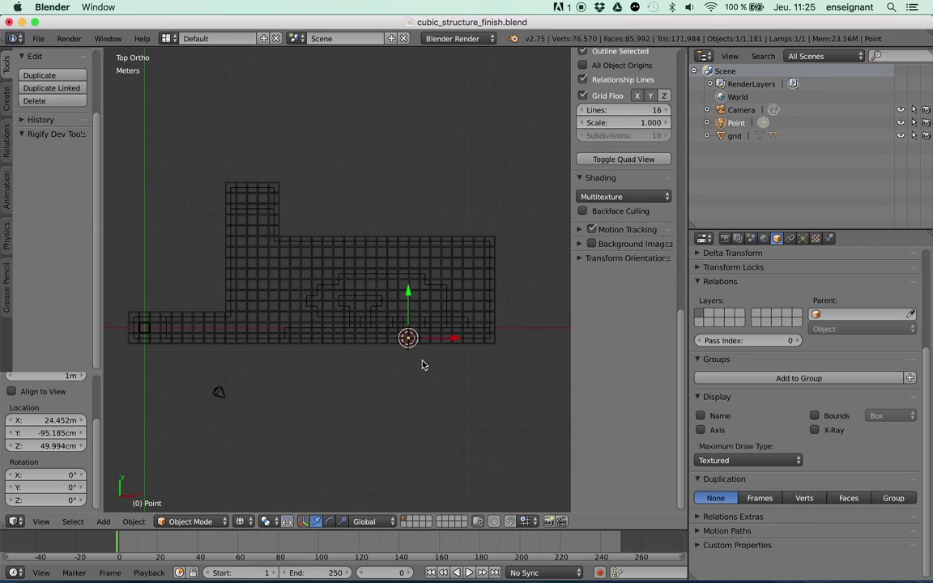
{"action": "key", "text": "g"}
{"action": "left_click", "coordinate": [440, 300]}
Set the point lamp's colour to magenta and move it close to the wide section's +X end.
{"action": "left_click", "coordinate": [802, 239]}
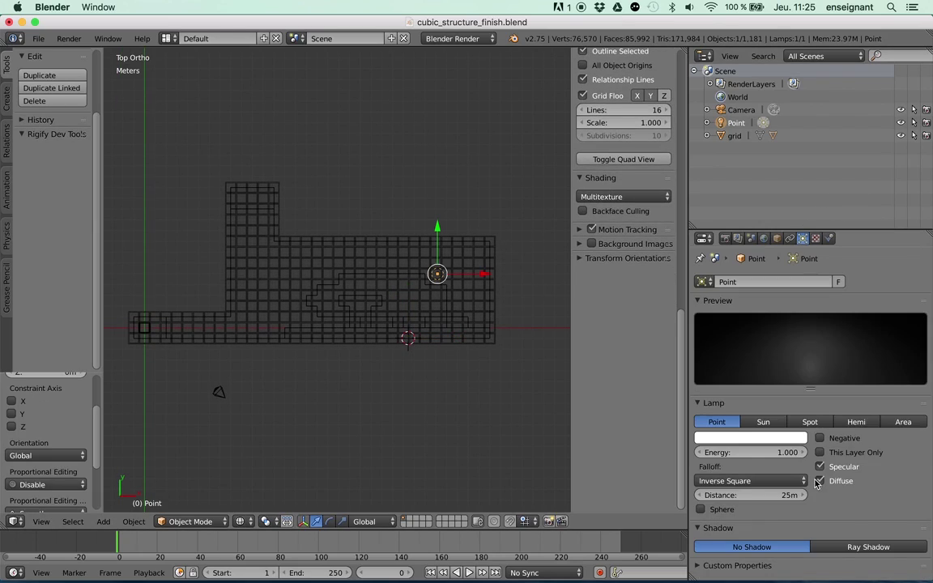
{"action": "left_click", "coordinate": [770, 439]}
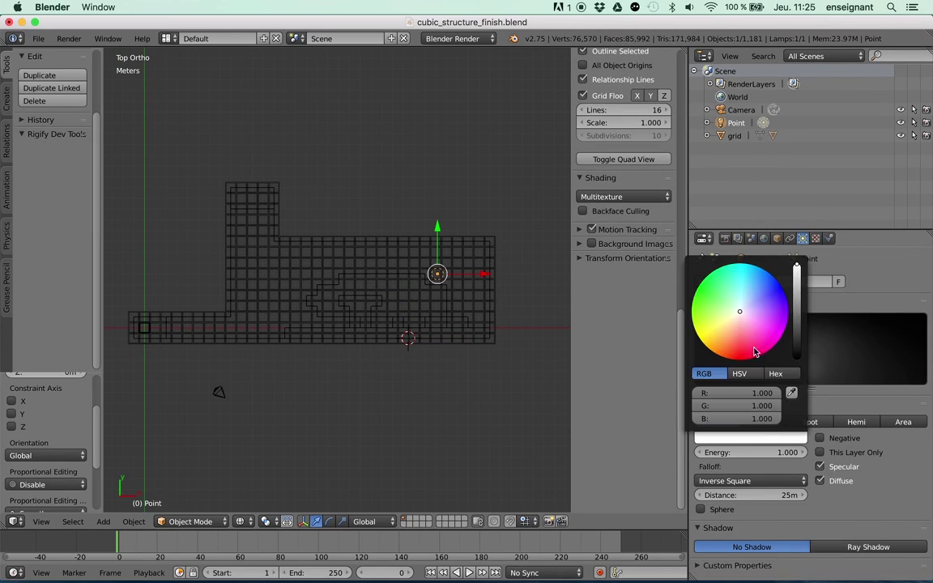
{"action": "left_click", "coordinate": [764, 332]}
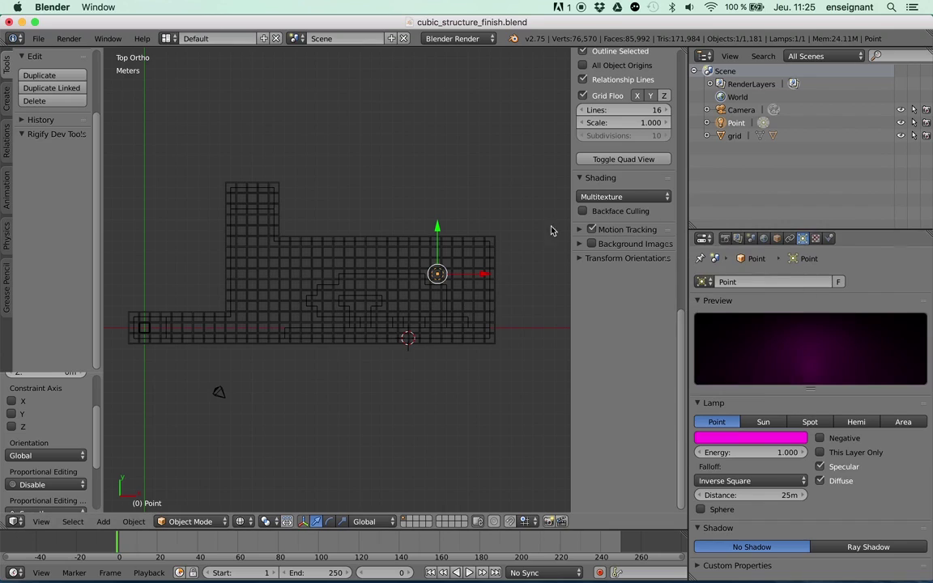
{"action": "middle_click_drag", "start_coordinate": [485, 255], "coordinate": [473, 287], "text": "shift"}
{"action": "key", "text": "g"}
{"action": "left_click", "coordinate": [458, 325]}
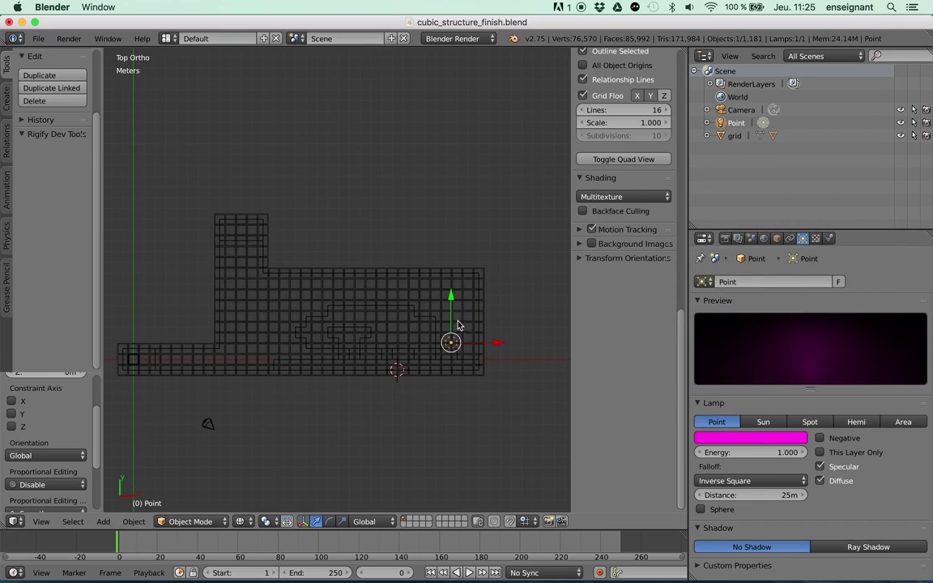
Duplicate the magenta lamp three times: beside the Y branch, at the branch's base, and outside the structure's -Y edge.
{"action": "key", "text": "shift+d"}
{"action": "left_click", "coordinate": [307, 231]}
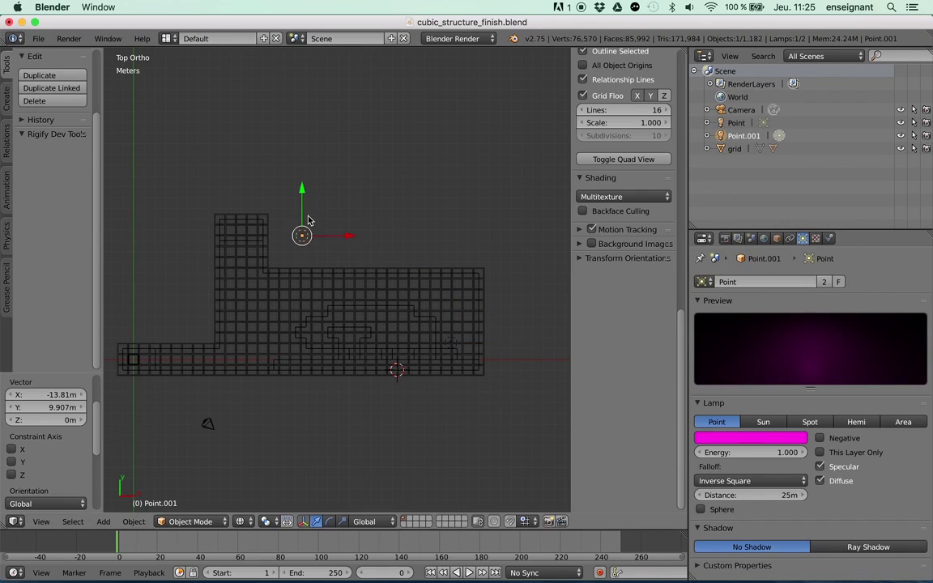
{"action": "key", "text": "shift+d"}
{"action": "left_click", "coordinate": [249, 320]}
{"action": "key", "text": "shift+d"}
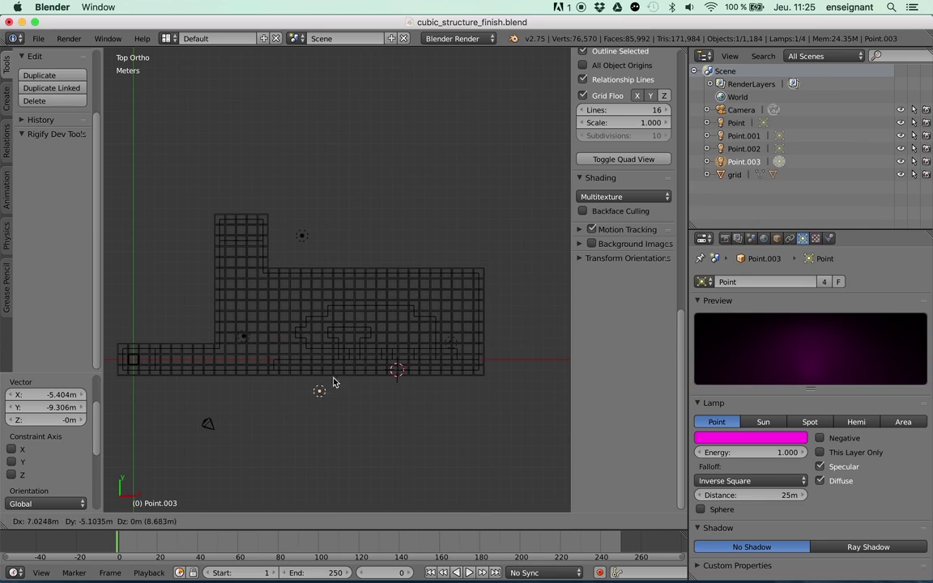
{"action": "left_click", "coordinate": [436, 349]}
Duplicate the lamp onto the wide section's +Y edge and set the copy's colour to sky blue.
{"action": "key", "text": "shift+d"}
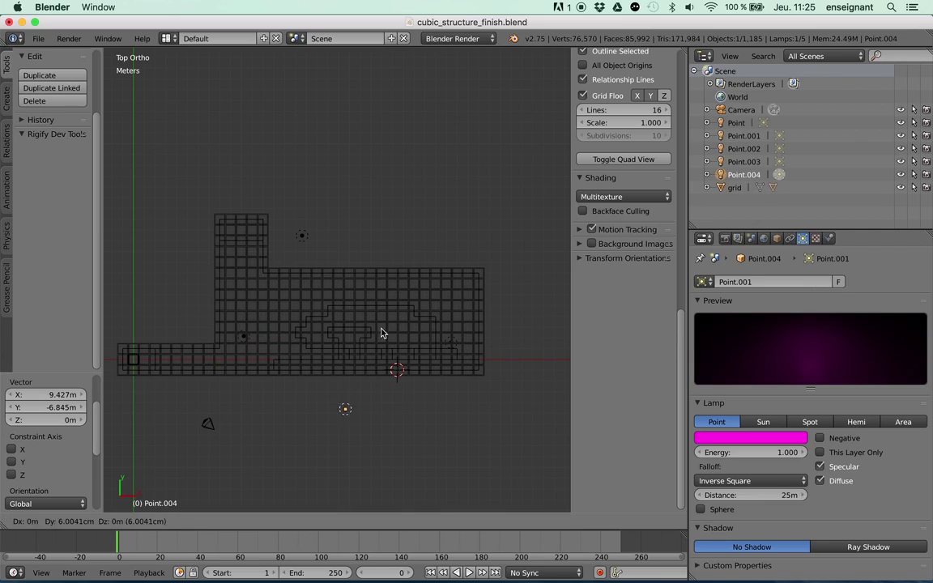
{"action": "left_click", "coordinate": [415, 228]}
{"action": "left_click", "coordinate": [751, 438]}
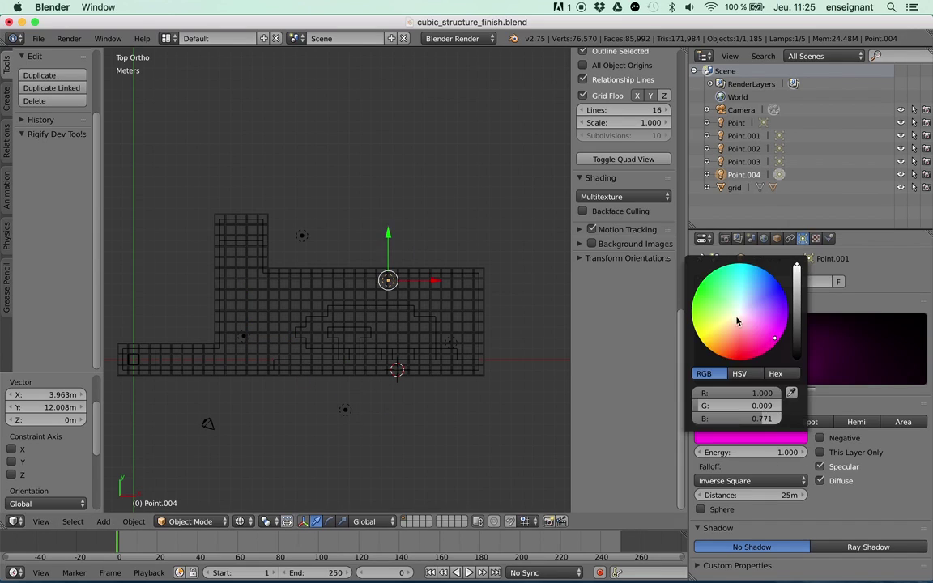
{"action": "left_click", "coordinate": [752, 265]}
Lower the blue lamp about 5.1 m along Z, beneath the slab.
{"action": "middle_click_drag", "start_coordinate": [365, 302], "coordinate": [306, 237]}
{"action": "key", "text": "g"}
{"action": "key", "text": "z"}
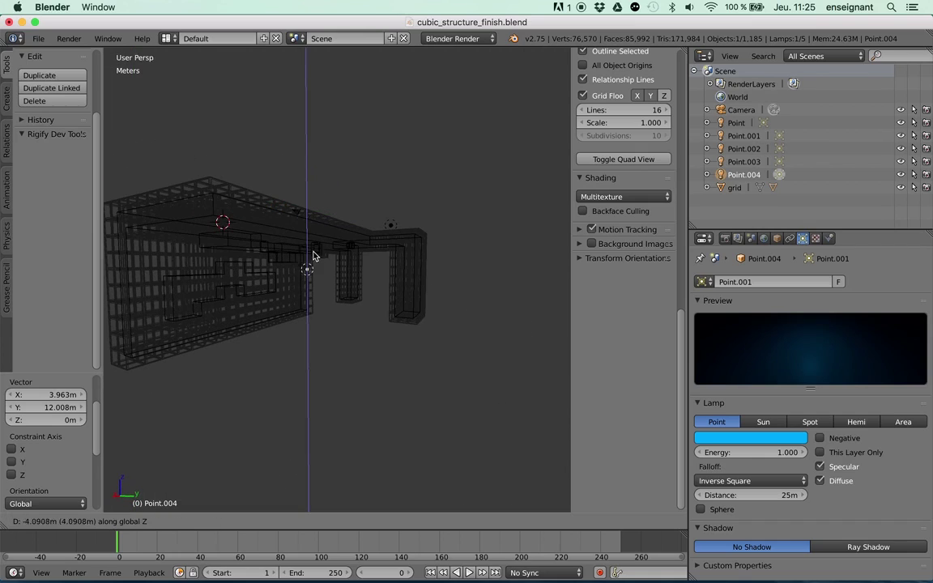
{"action": "left_click", "coordinate": [310, 276]}
Duplicate the blue lamp twice above the structure, one copy beyond the +Y side and one over the -Y side.
{"action": "middle_click_drag", "start_coordinate": [310, 275], "coordinate": [359, 299]}
{"action": "key", "text": "shift+d"}
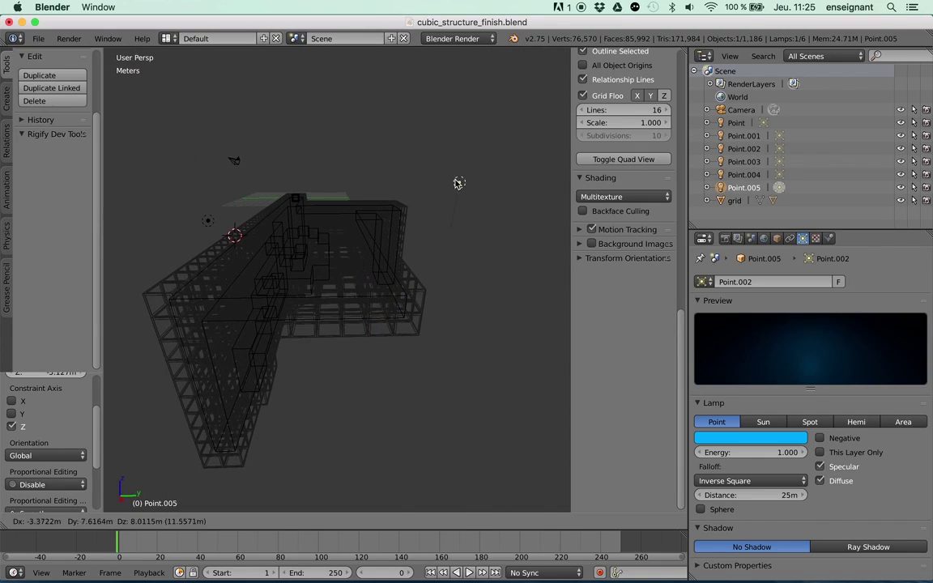
{"action": "left_click", "coordinate": [456, 183]}
{"action": "key", "text": "shift+d"}
{"action": "left_click", "coordinate": [258, 162]}
{"action": "middle_click_drag", "start_coordinate": [257, 162], "coordinate": [339, 183]}
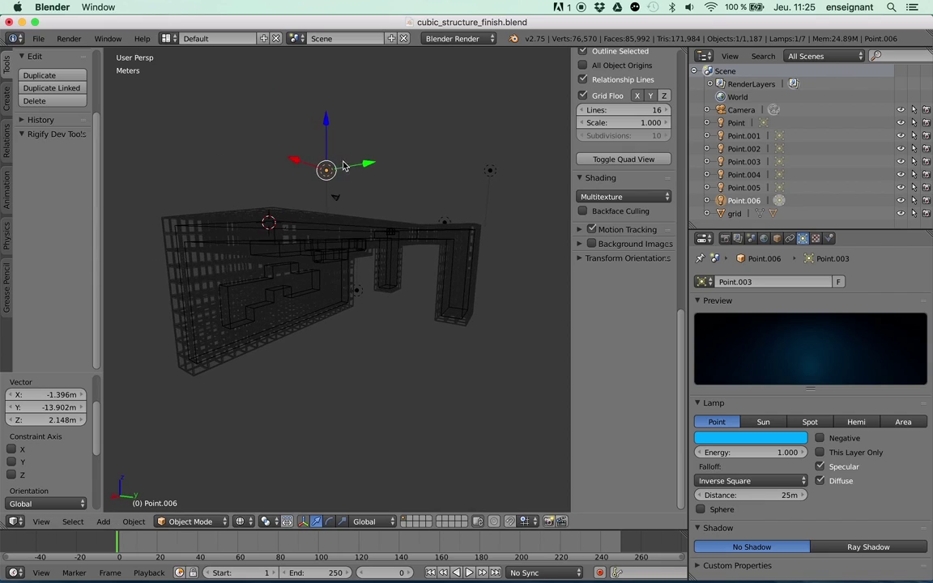
Duplicate the blue lamp and offset the copy by about 5.3 m in X, -6.8 m in Y and -3.1 m in Z.
{"action": "key", "text": "shift+d"}
{"action": "left_click", "coordinate": [239, 203]}
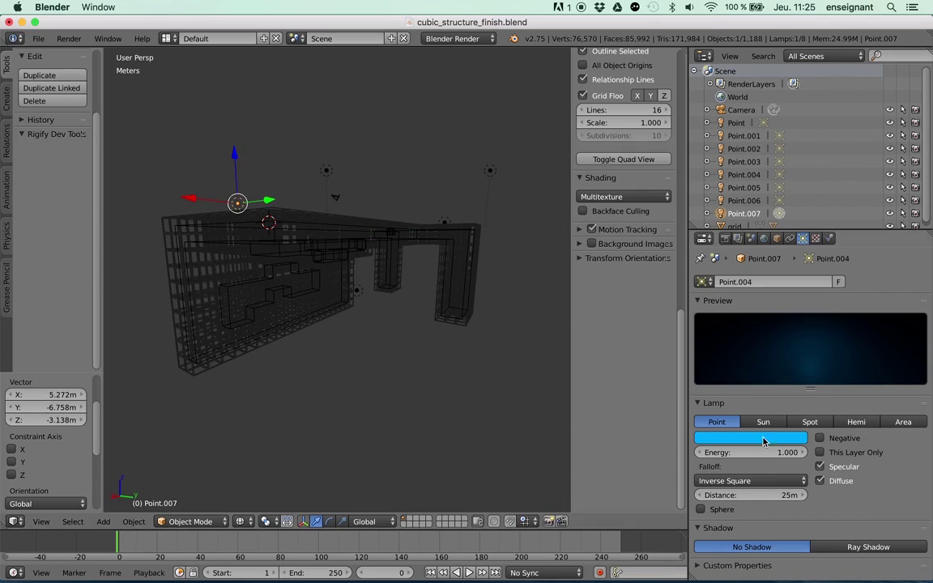
Enable ambient occlusion for the world and set its blend mode to Multiply.
{"action": "left_click", "coordinate": [764, 238]}
{"action": "scroll", "coordinate": [784, 459], "scroll_direction": "down", "scroll_amount": 3}
{"action": "left_click", "coordinate": [709, 409]}
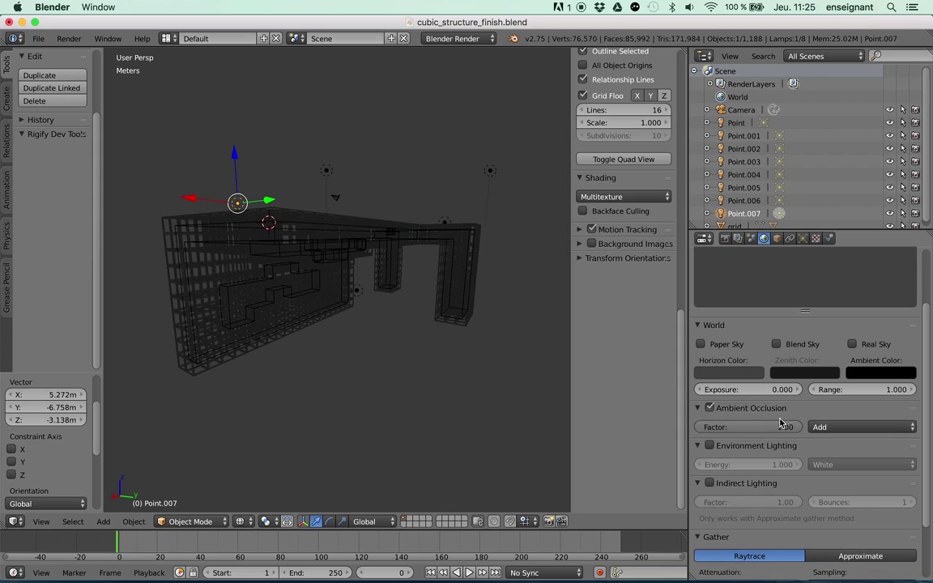
{"action": "left_click", "coordinate": [813, 427]}
{"action": "left_click", "coordinate": [773, 411]}
{"action": "scroll", "coordinate": [792, 502], "scroll_direction": "down", "scroll_amount": 3}
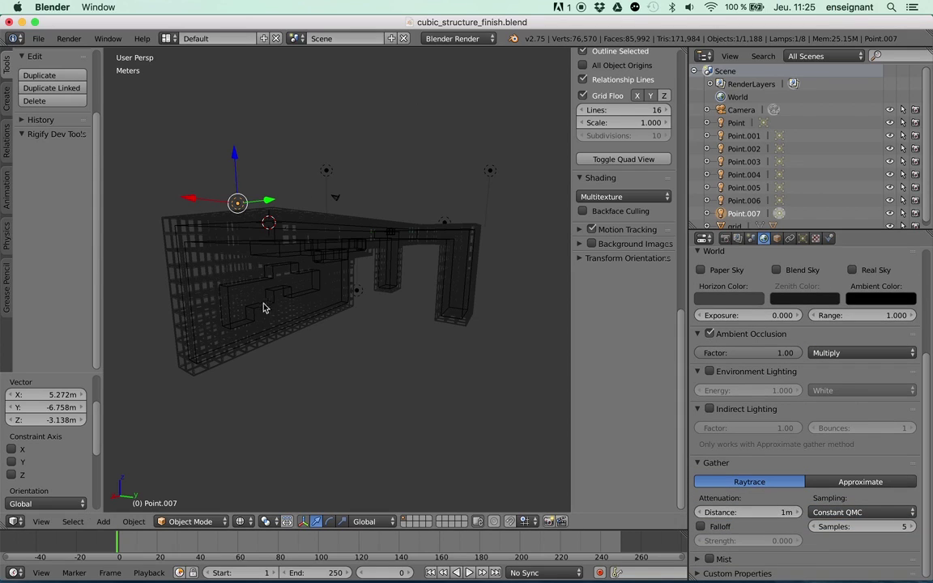
Preview the structure in Rendered viewport shading and examine the coloured lighting on the wall, slab underside and legs.
{"action": "middle_click_drag", "start_coordinate": [328, 281], "coordinate": [384, 294], "text": "shift"}
{"action": "scroll", "coordinate": [347, 279], "scroll_direction": "up", "scroll_amount": 1}
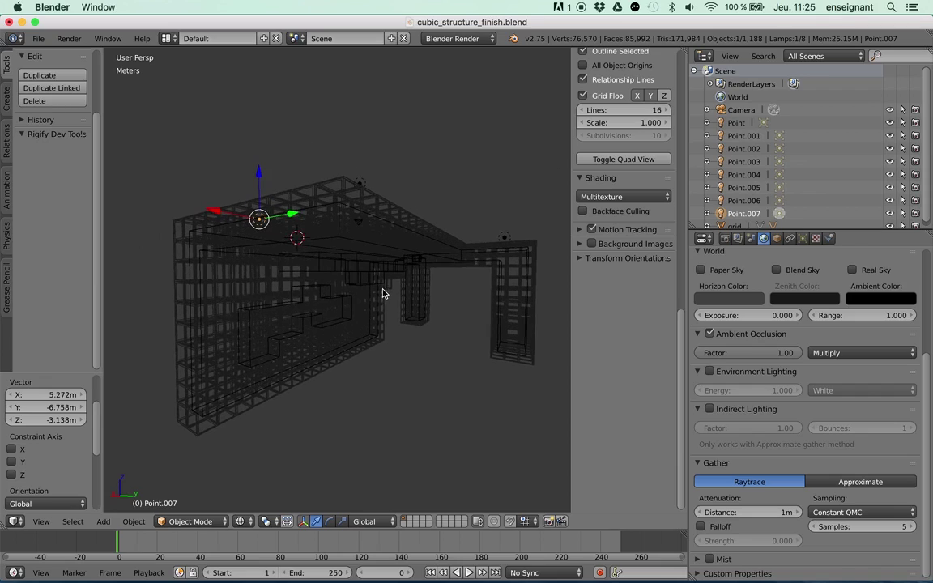
{"action": "middle_click_drag", "start_coordinate": [442, 273], "coordinate": [371, 260]}
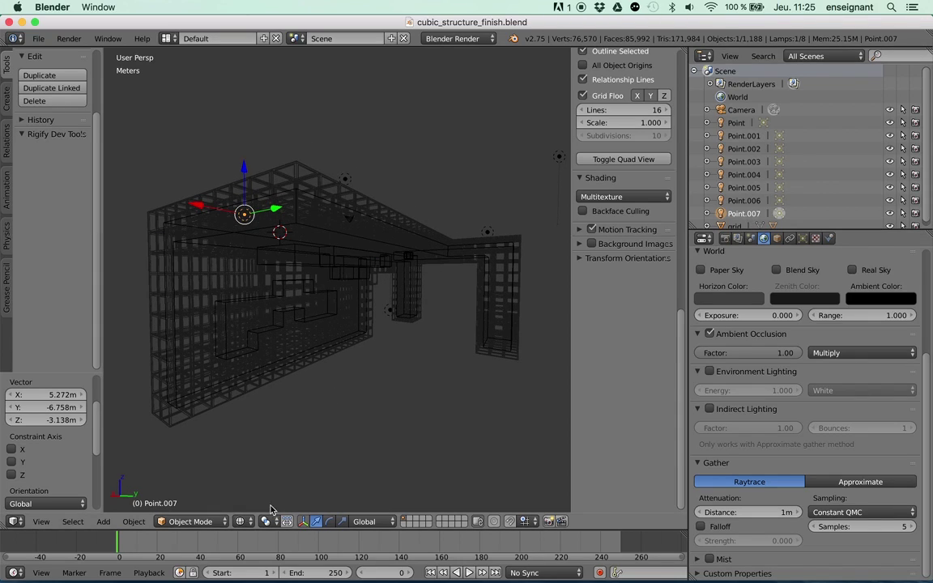
{"action": "left_click", "coordinate": [243, 521]}
{"action": "left_click", "coordinate": [253, 438]}
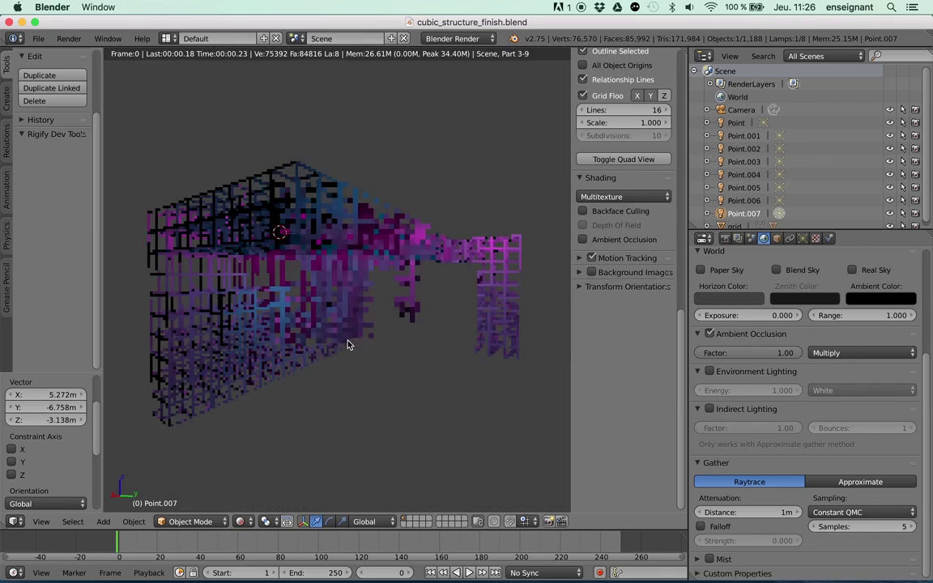
{"action": "scroll", "coordinate": [326, 317], "scroll_direction": "up", "scroll_amount": 4}
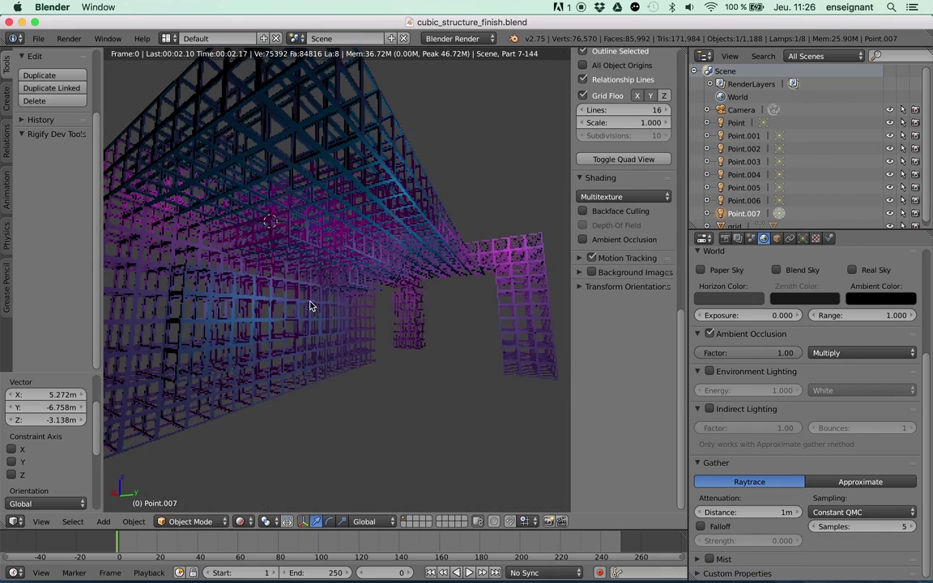
{"action": "middle_click_drag", "start_coordinate": [311, 303], "coordinate": [387, 306], "text": "shift"}
{"action": "scroll", "coordinate": [751, 150], "scroll_direction": "down", "scroll_amount": 1}
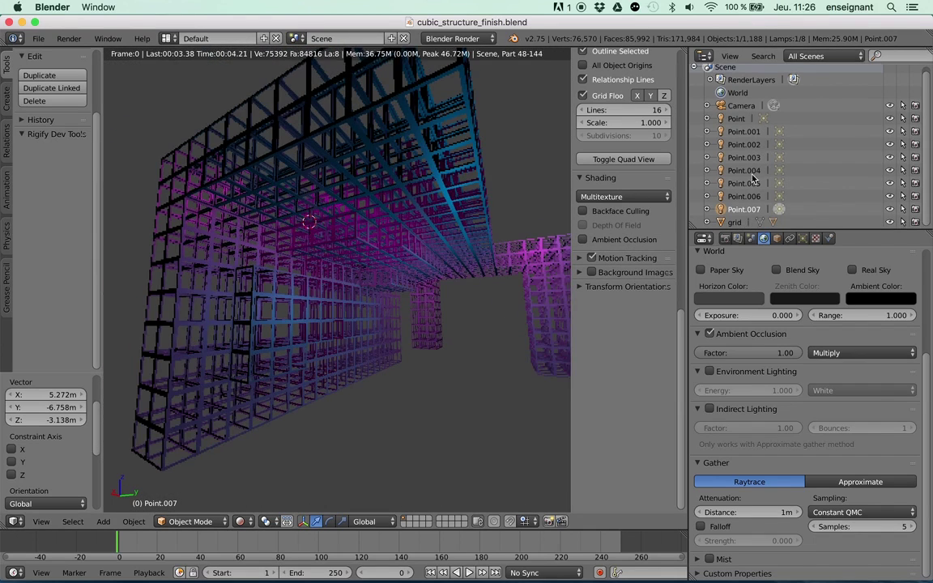
{"action": "left_click", "coordinate": [734, 222]}
{"action": "scroll", "coordinate": [609, 236], "scroll_direction": "up", "scroll_amount": 3}
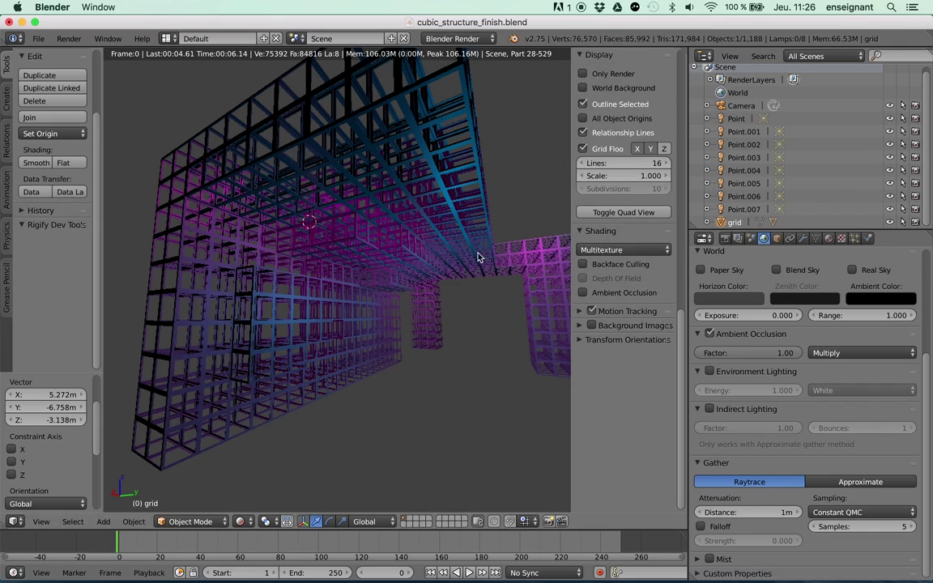
{"action": "scroll", "coordinate": [421, 225], "scroll_direction": "up", "scroll_amount": 1}
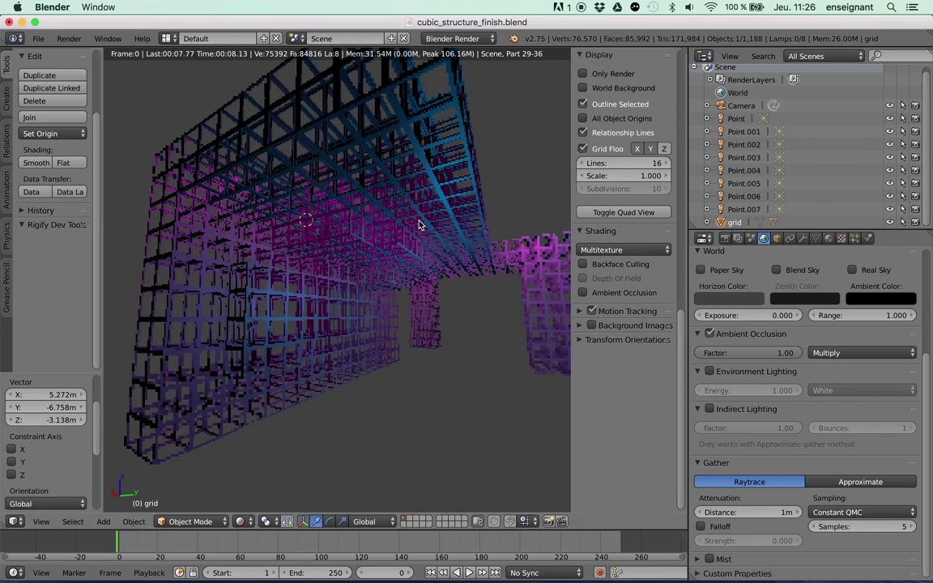
{"action": "scroll", "coordinate": [417, 225], "scroll_direction": "up", "scroll_amount": 3}
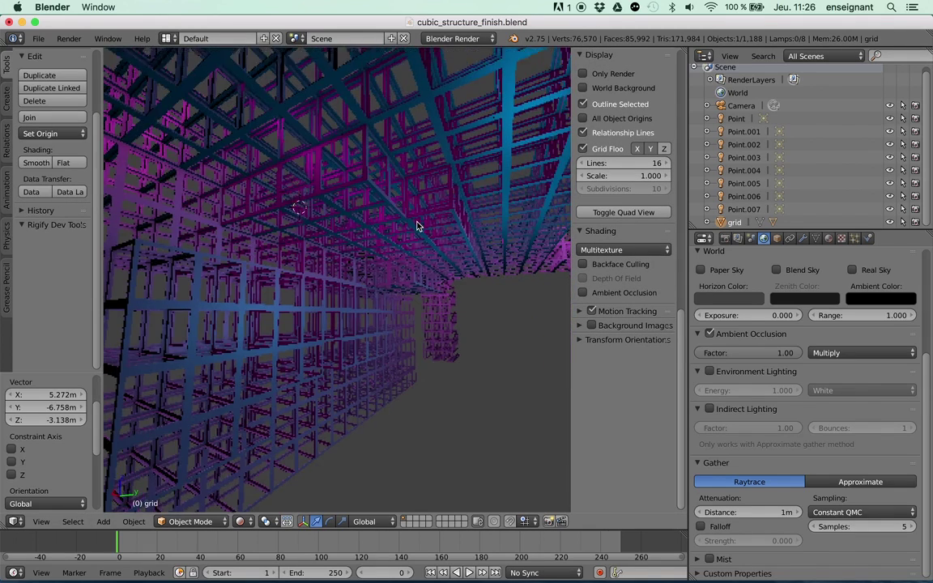
{"action": "scroll", "coordinate": [454, 208], "scroll_direction": "down", "scroll_amount": 5}
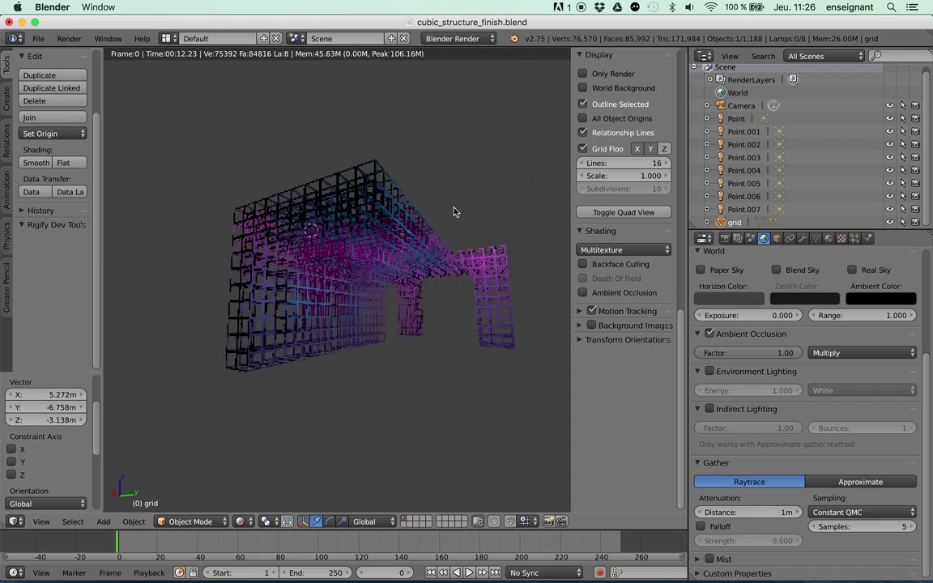
{"action": "scroll", "coordinate": [453, 209], "scroll_direction": "up", "scroll_amount": 1}
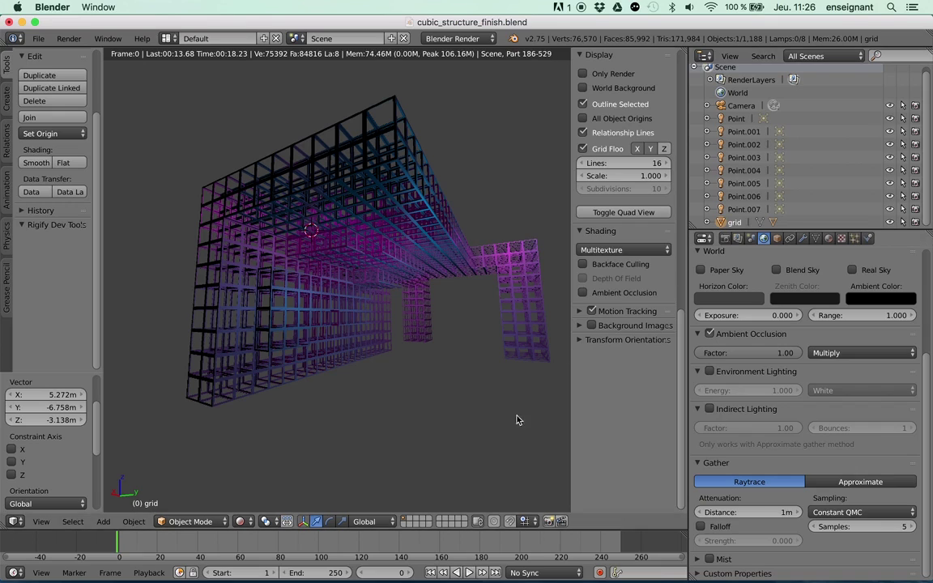
Set the viewport shading to Solid and inspect the lattice frames along the slab's edge and underside.
{"action": "left_click", "coordinate": [243, 522]}
{"action": "left_click", "coordinate": [260, 478]}
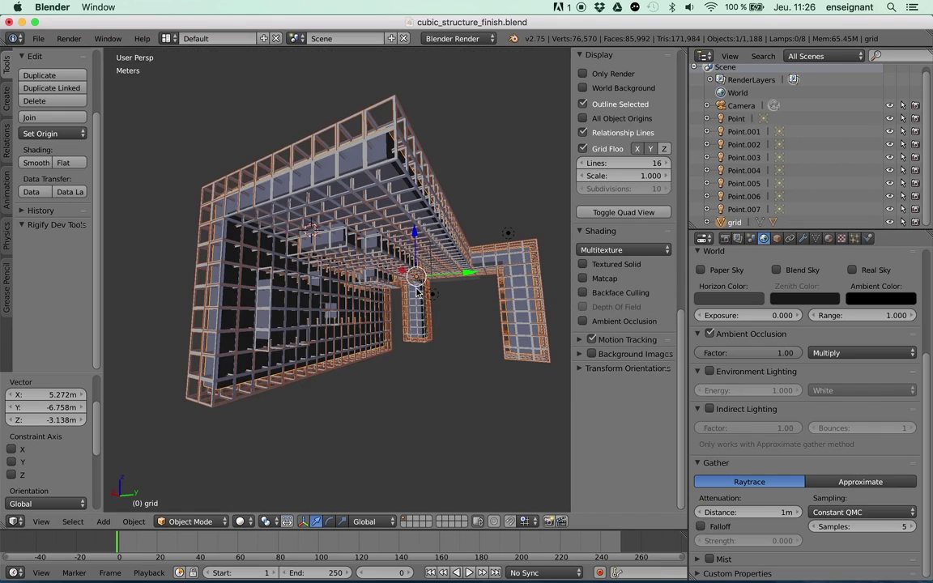
{"action": "mouse_move", "coordinate": [340, 364]}
{"action": "middle_mouse_down"}
{"action": "mouse_move", "coordinate": [405, 322]}
{"action": "mouse_move", "coordinate": [412, 293]}
{"action": "mouse_move", "coordinate": [410, 302]}
{"action": "middle_mouse_up"}
{"action": "scroll", "coordinate": [411, 292], "scroll_direction": "up", "scroll_amount": 3}
{"action": "middle_click_drag", "start_coordinate": [440, 338], "coordinate": [460, 232]}
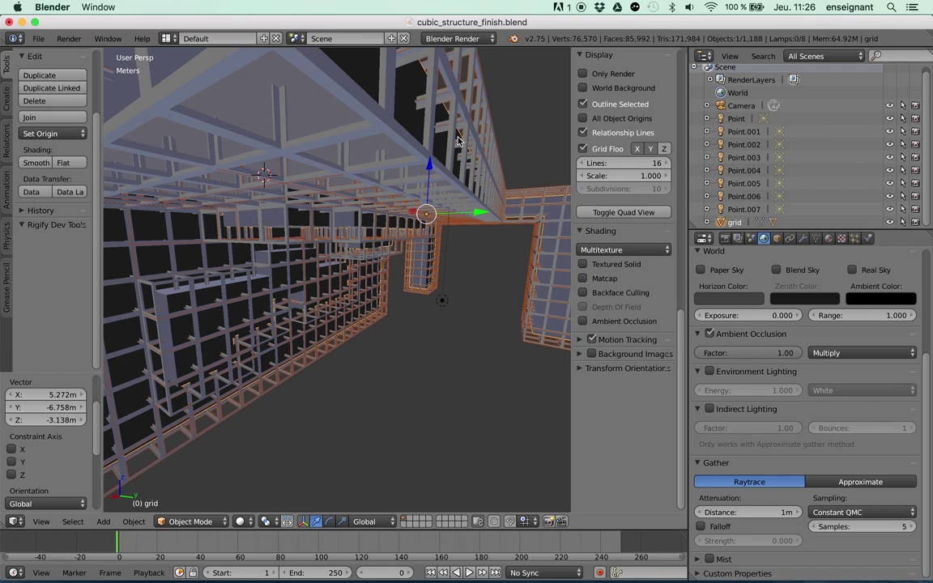
{"action": "middle_click_drag", "start_coordinate": [444, 138], "coordinate": [444, 175]}
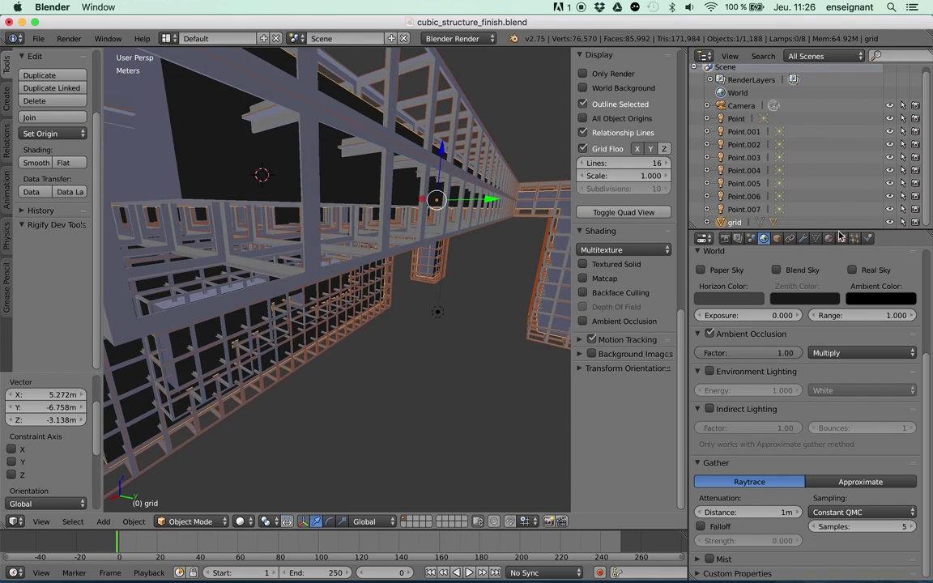
Select the c_base cube frame parented to the grid and show it close up in wireframe.
{"action": "left_click", "coordinate": [707, 222]}
{"action": "scroll", "coordinate": [729, 214], "scroll_direction": "down", "scroll_amount": 1}
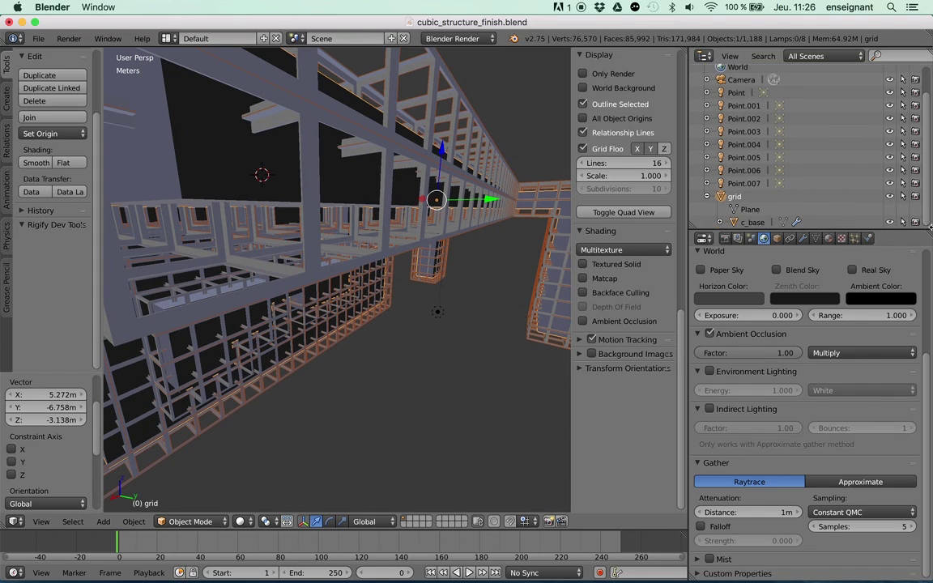
{"action": "left_click", "coordinate": [750, 224]}
{"action": "middle_click_drag", "start_coordinate": [285, 332], "coordinate": [318, 311], "text": "shift"}
{"action": "key", "text": "z"}
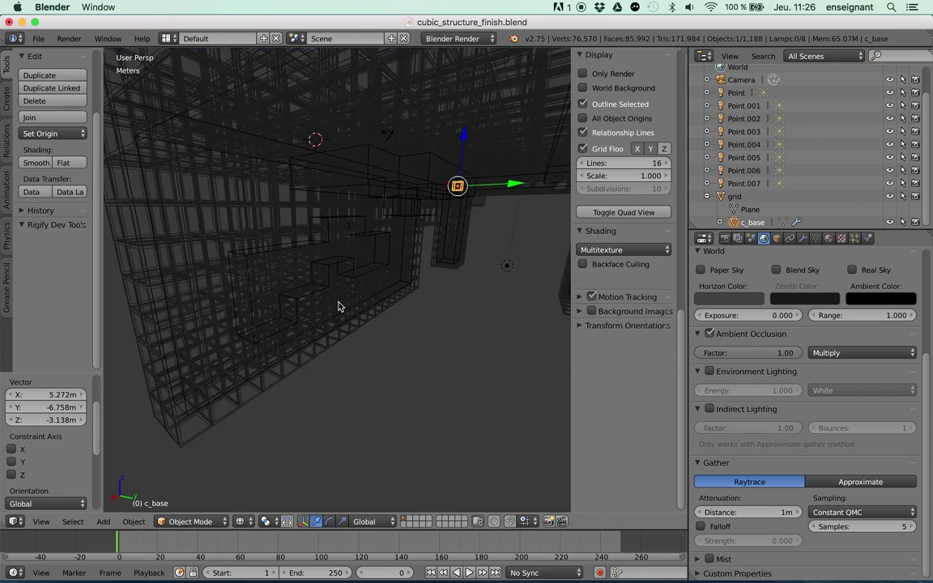
{"action": "middle_click_drag", "start_coordinate": [463, 208], "coordinate": [208, 294]}
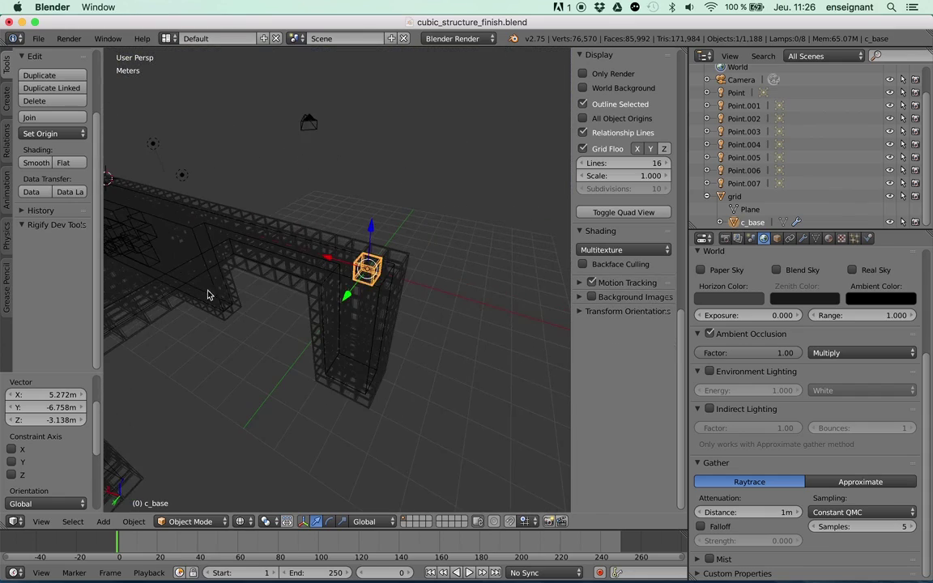
{"action": "scroll", "coordinate": [414, 273], "scroll_direction": "up", "scroll_amount": 5}
{"action": "scroll", "coordinate": [413, 273], "scroll_direction": "up", "scroll_amount": 3}
{"action": "middle_click_drag", "start_coordinate": [414, 273], "coordinate": [412, 298], "text": "shift"}
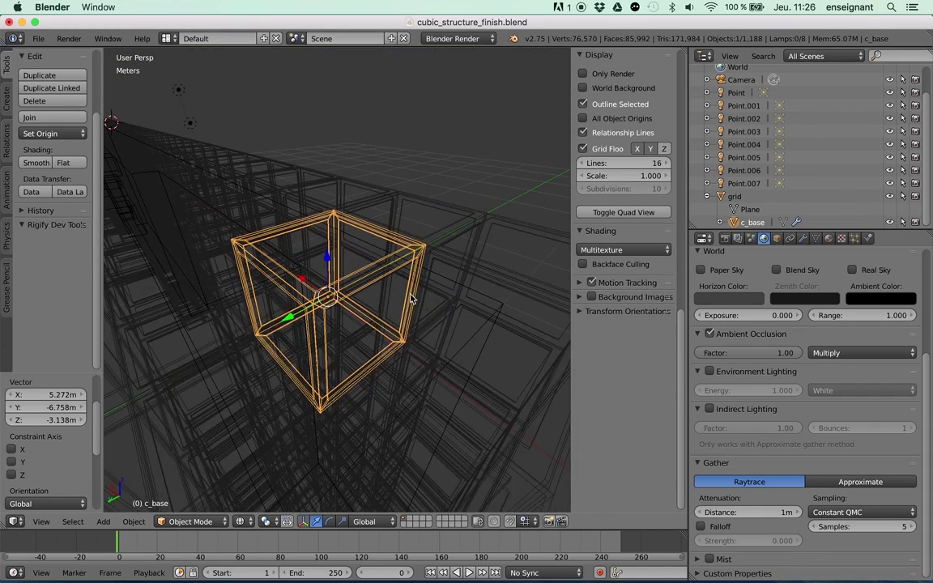
Set the thickness of c_base's Solidify modifier to 5 cm, with the viewport in solid shading.
{"action": "key", "text": "Tab"}
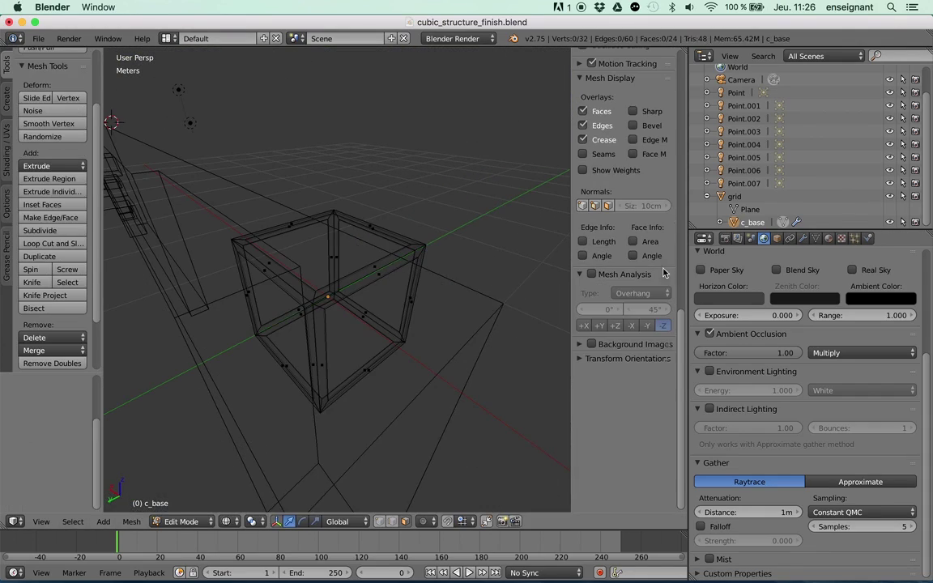
{"action": "left_click", "coordinate": [801, 238]}
{"action": "key", "text": "z"}
{"action": "mouse_move", "coordinate": [456, 277]}
{"action": "middle_mouse_down"}
{"action": "mouse_move", "coordinate": [430, 297]}
{"action": "mouse_move", "coordinate": [441, 283]}
{"action": "mouse_move", "coordinate": [456, 292]}
{"action": "middle_mouse_up"}
{"action": "left_click", "coordinate": [703, 302]}
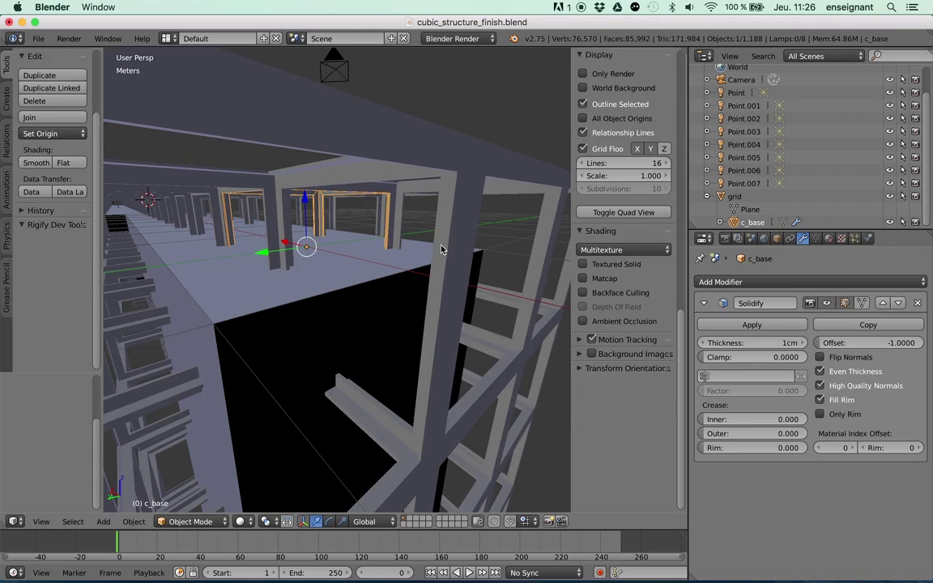
{"action": "middle_click_drag", "start_coordinate": [441, 248], "coordinate": [511, 259]}
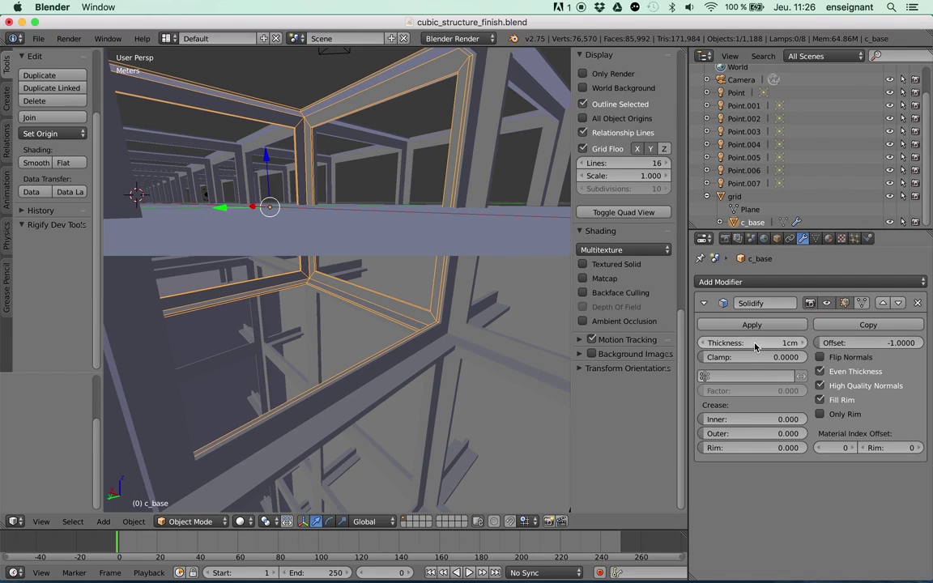
{"action": "left_click_drag", "start_coordinate": [751, 342], "coordinate": [760, 342]}
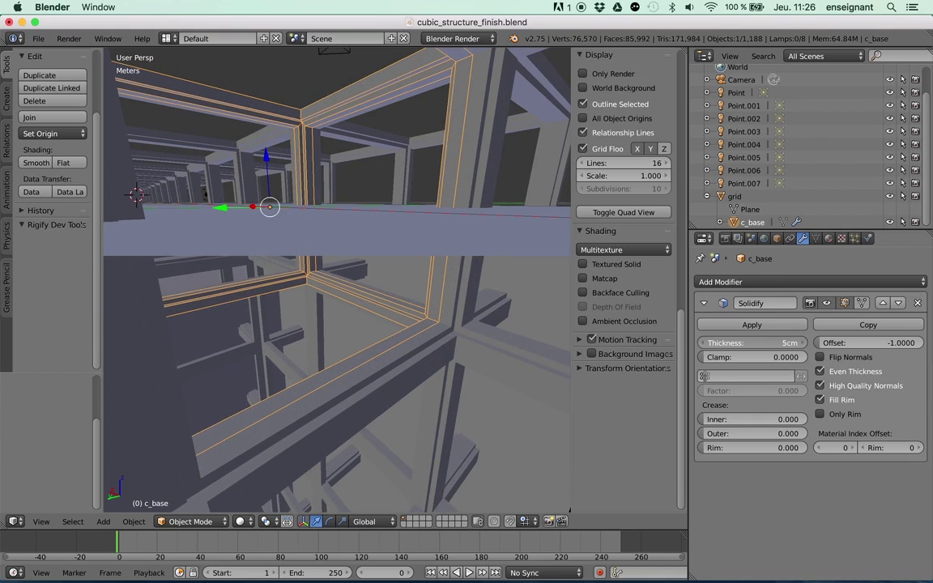
Deselect everything and examine the thickened bars across the slab, wall and legs from several angles.
{"action": "scroll", "coordinate": [445, 289], "scroll_direction": "down", "scroll_amount": 10}
{"action": "middle_click_drag", "start_coordinate": [219, 300], "coordinate": [372, 312]}
{"action": "scroll", "coordinate": [299, 291], "scroll_direction": "down", "scroll_amount": 3}
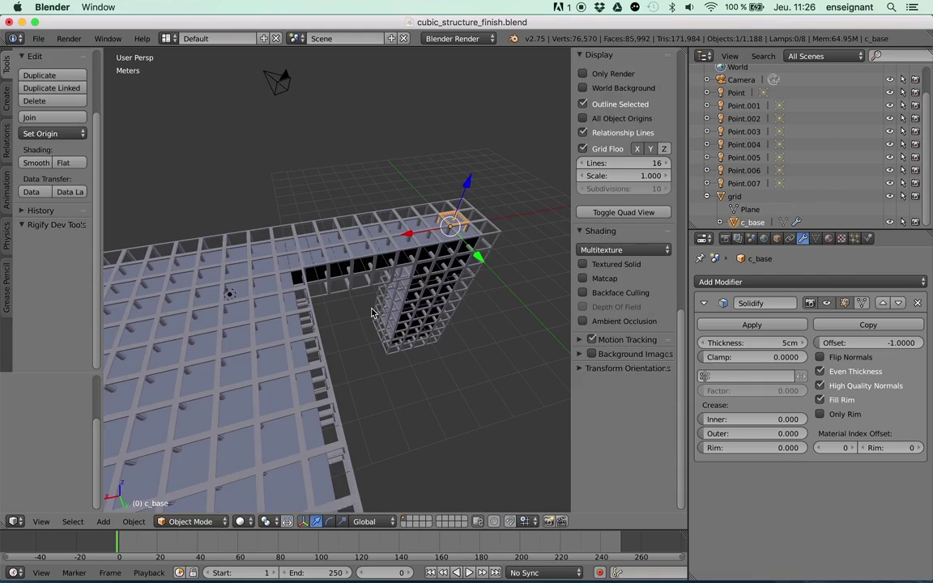
{"action": "key", "text": "a"}
{"action": "scroll", "coordinate": [345, 313], "scroll_direction": "up", "scroll_amount": 8}
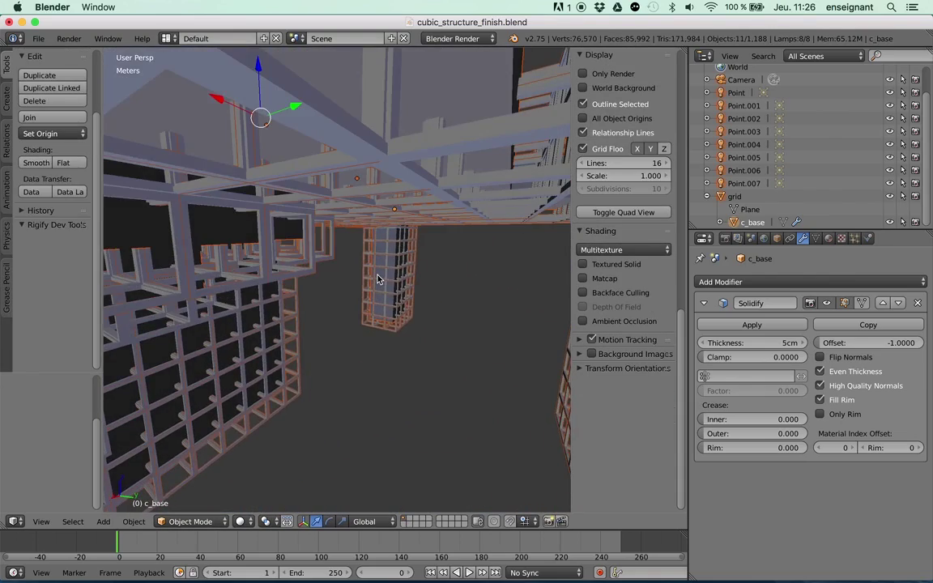
{"action": "key", "text": "a"}
{"action": "scroll", "coordinate": [364, 301], "scroll_direction": "up", "scroll_amount": 3}
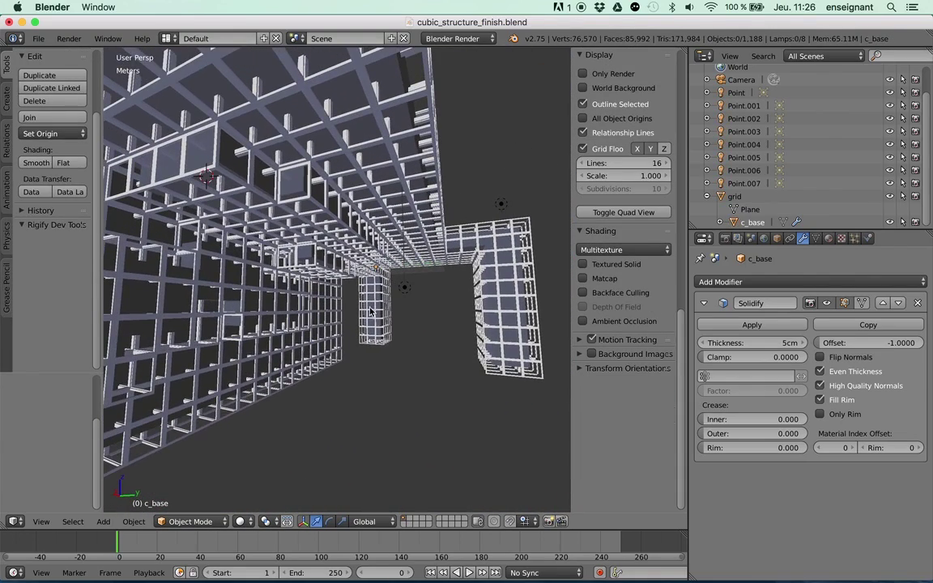
{"action": "scroll", "coordinate": [384, 284], "scroll_direction": "down", "scroll_amount": 10}
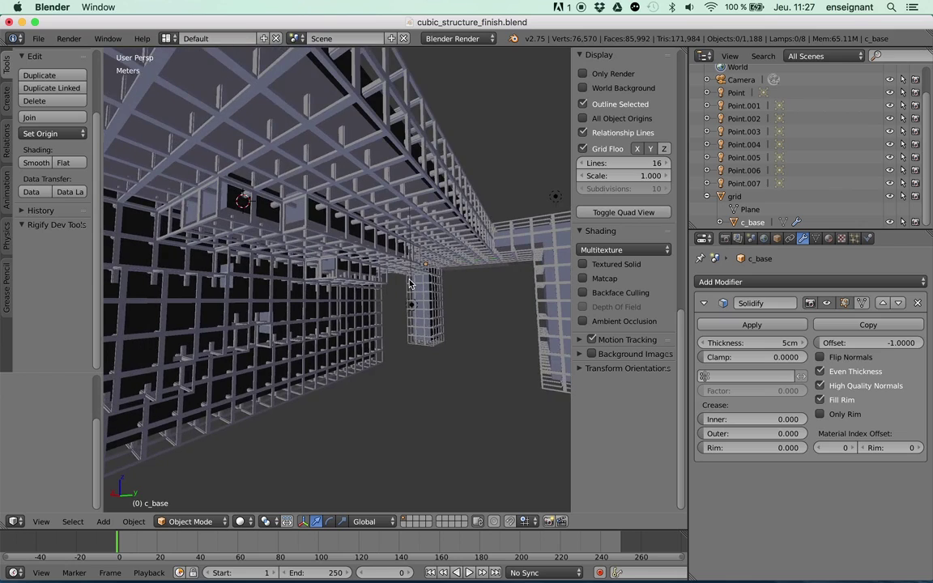
{"action": "scroll", "coordinate": [392, 288], "scroll_direction": "up", "scroll_amount": 3}
{"action": "middle_click_drag", "start_coordinate": [384, 300], "coordinate": [375, 251]}
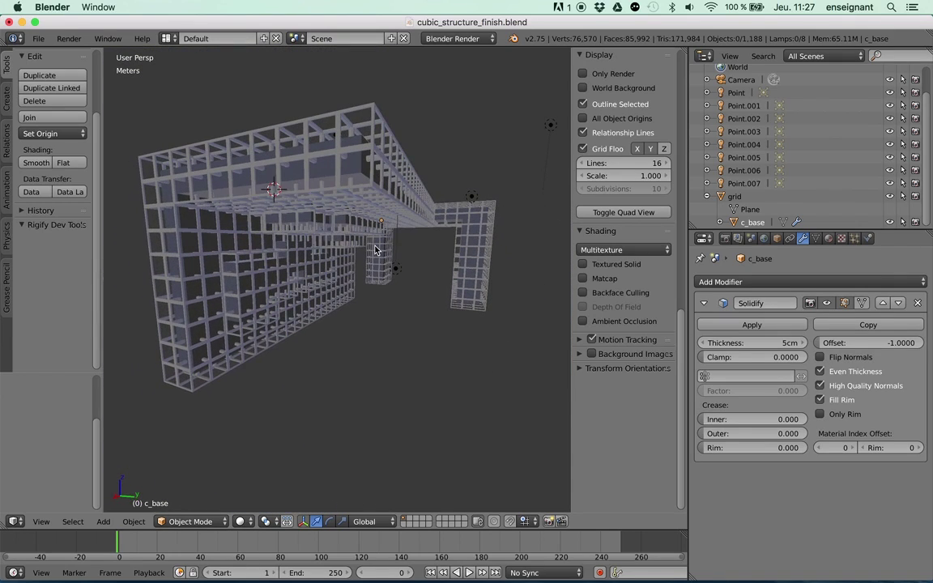
{"action": "mouse_move", "coordinate": [332, 166]}
{"action": "middle_mouse_down"}
{"action": "mouse_move", "coordinate": [343, 184]}
{"action": "mouse_move", "coordinate": [338, 156]}
{"action": "middle_mouse_up"}
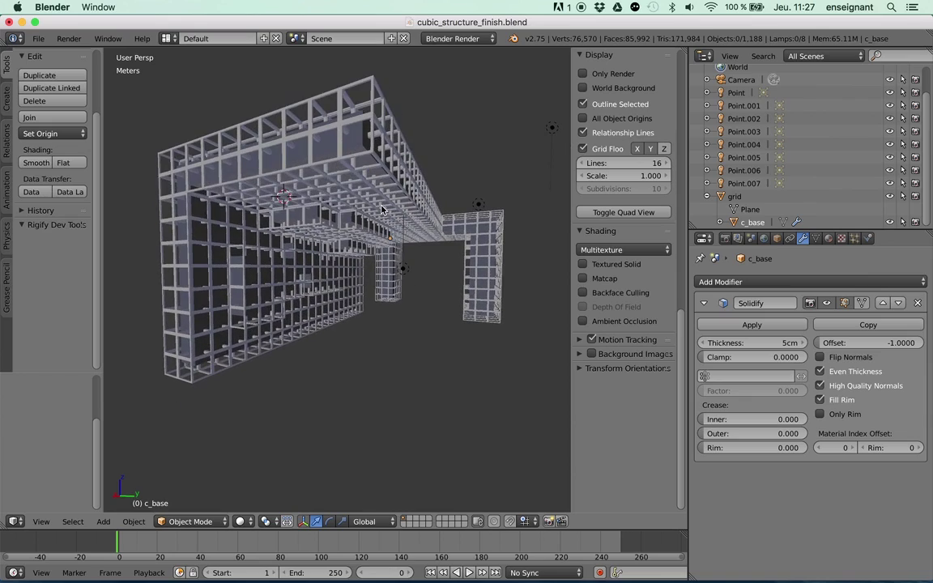